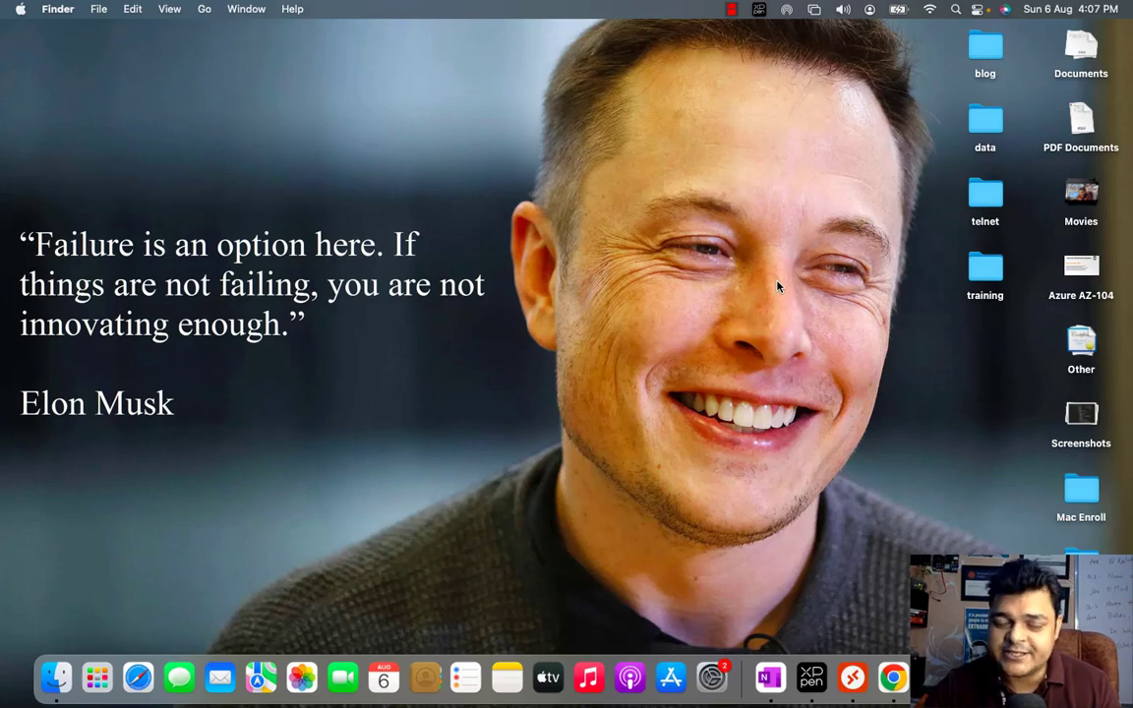
# Move with Ctrl+Right Arrow to the full-screen Windows space showing Intune's All services page
pyautogui.hotkey('ctrl', 'Right')
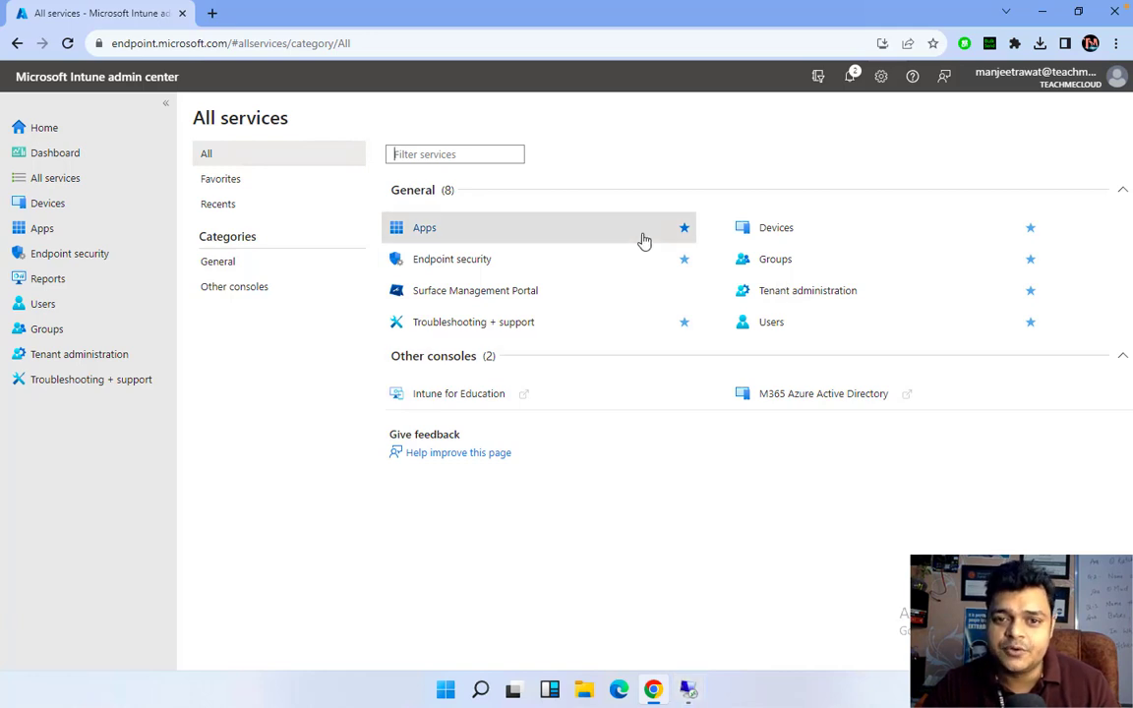
# Bring the Win10 VM session full screen and launch cmd as administrator via Run
pyautogui.moveTo(687, 687)
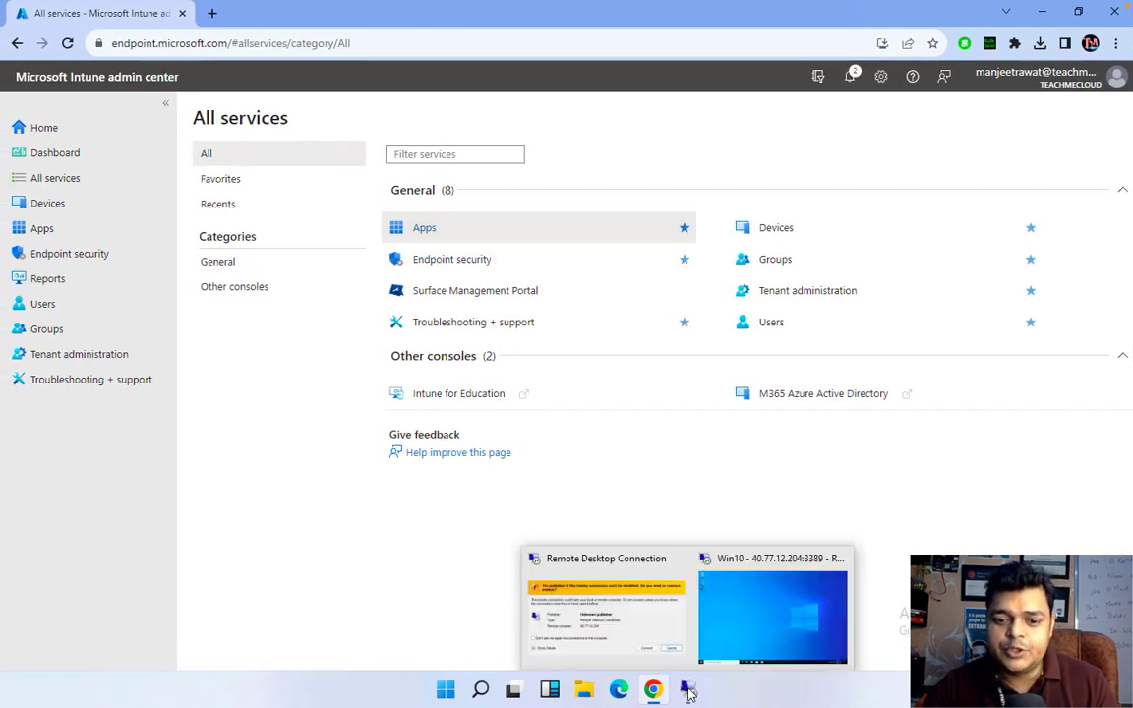
pyautogui.click(788, 633)
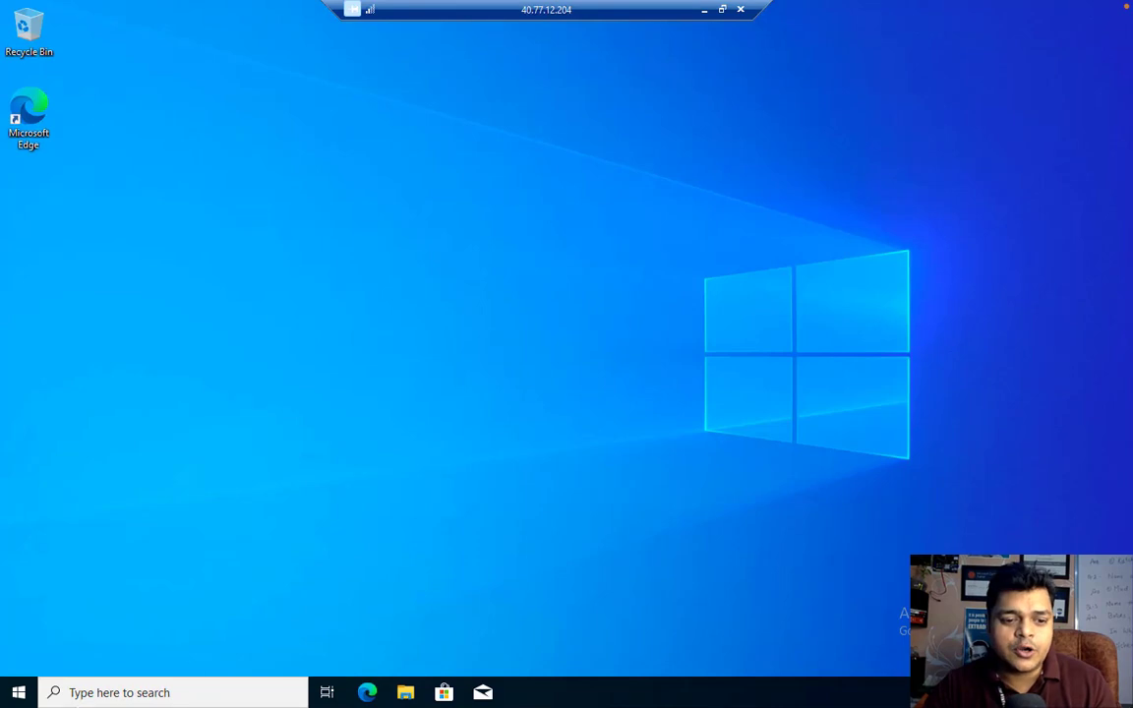
pyautogui.rightClick(26, 687)
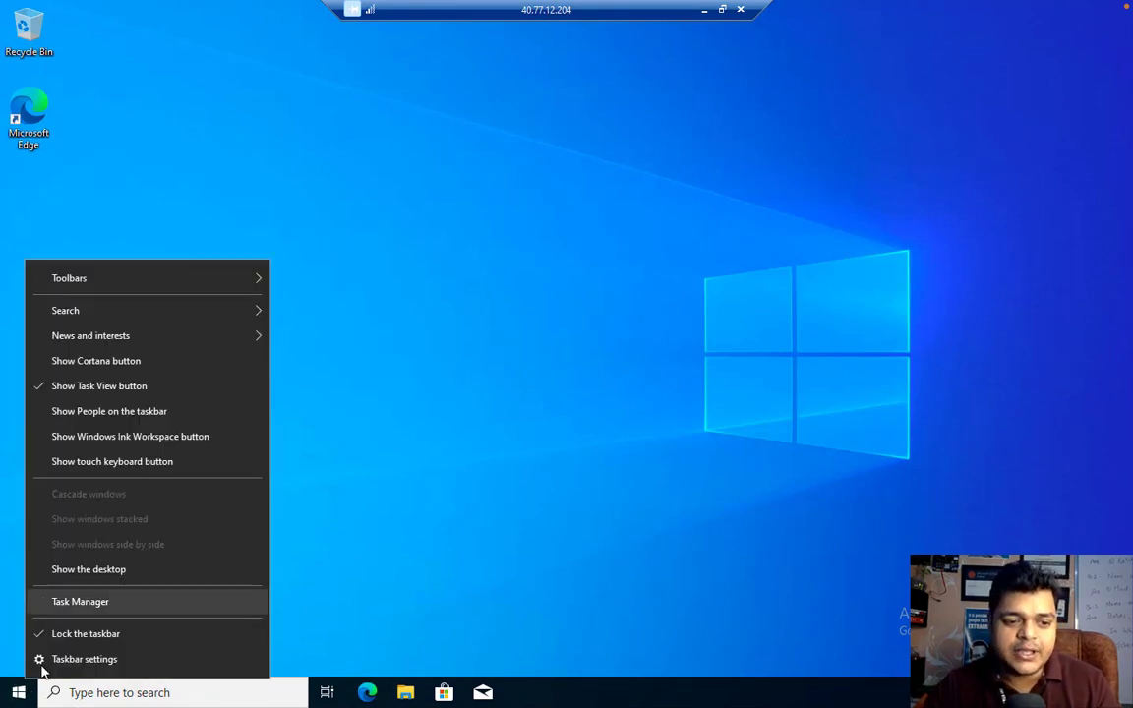
pyautogui.rightClick(22, 692)
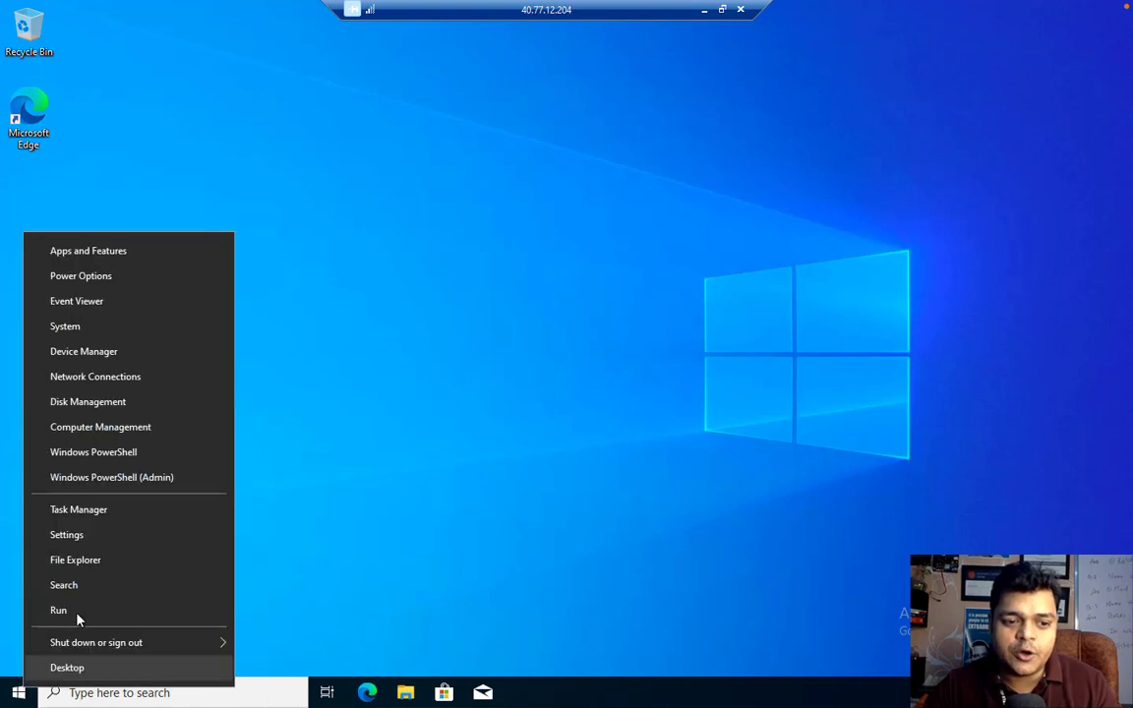
pyautogui.click(79, 616)
pyautogui.write('cmd')
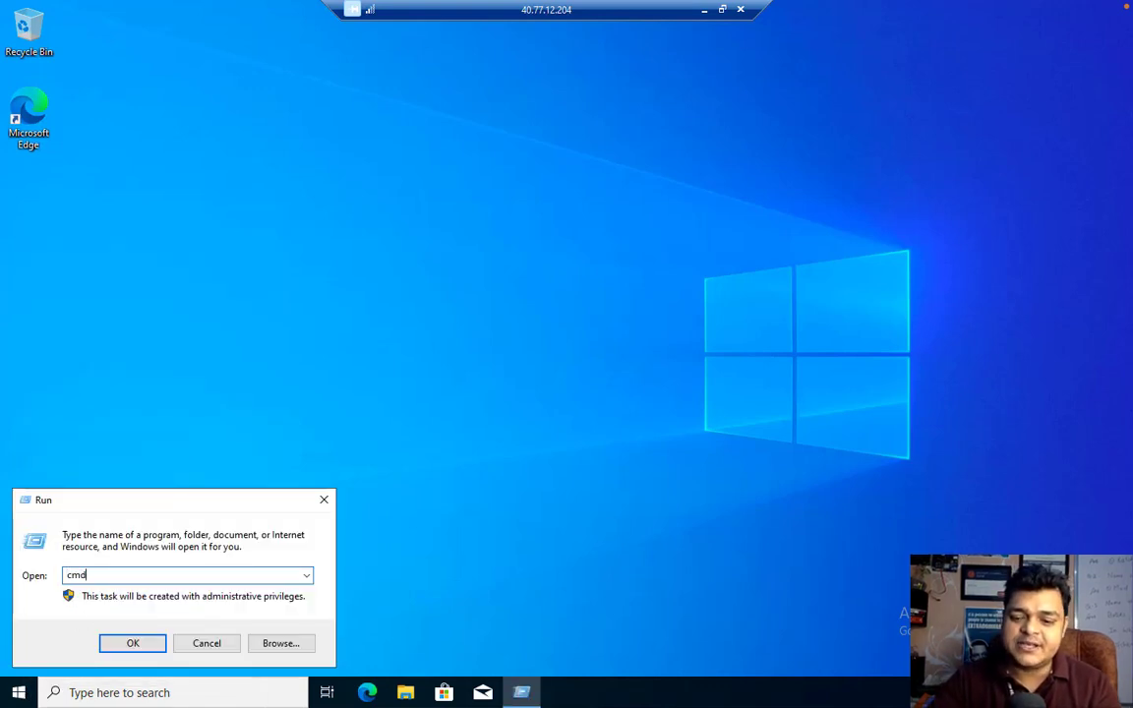
pyautogui.press('Return')
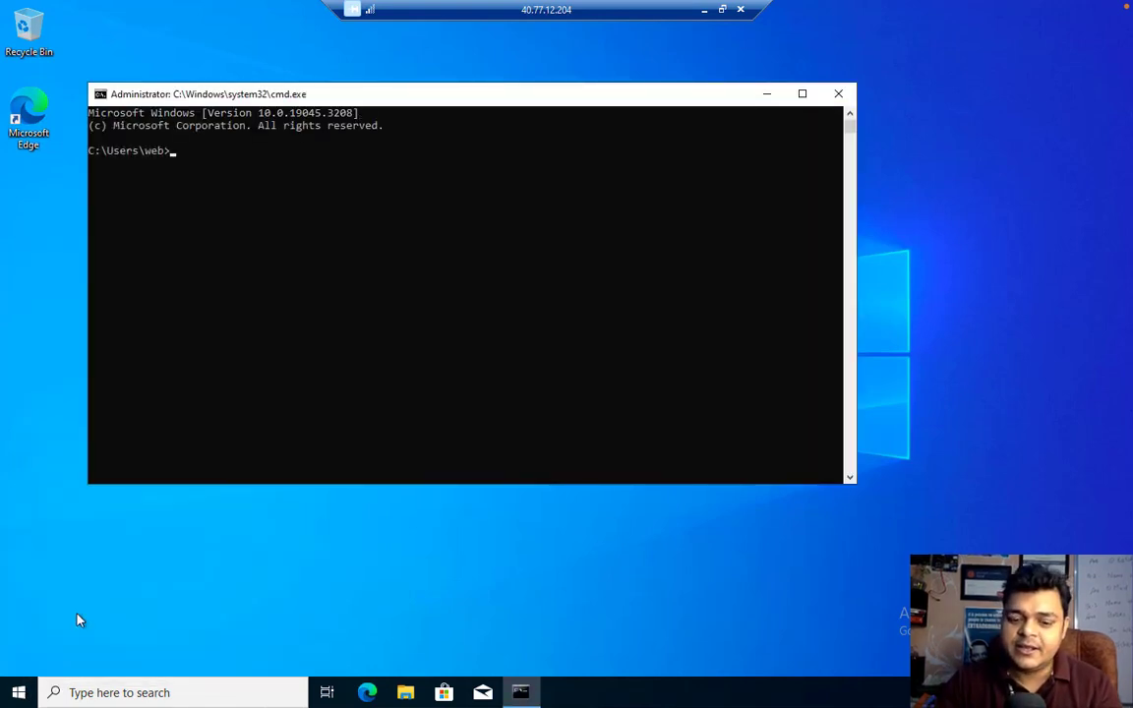
# Run hostname to confirm the computer name is Win10, then close the command prompt
pyautogui.write('host')
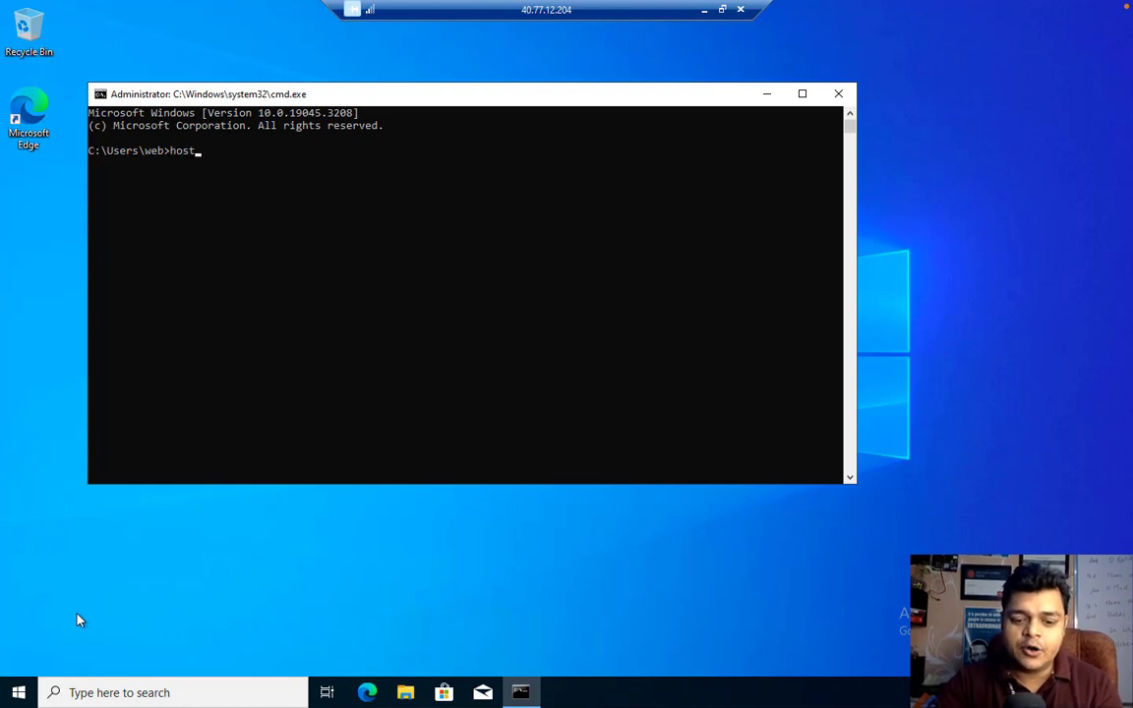
pyautogui.write('name')
pyautogui.press('Return')
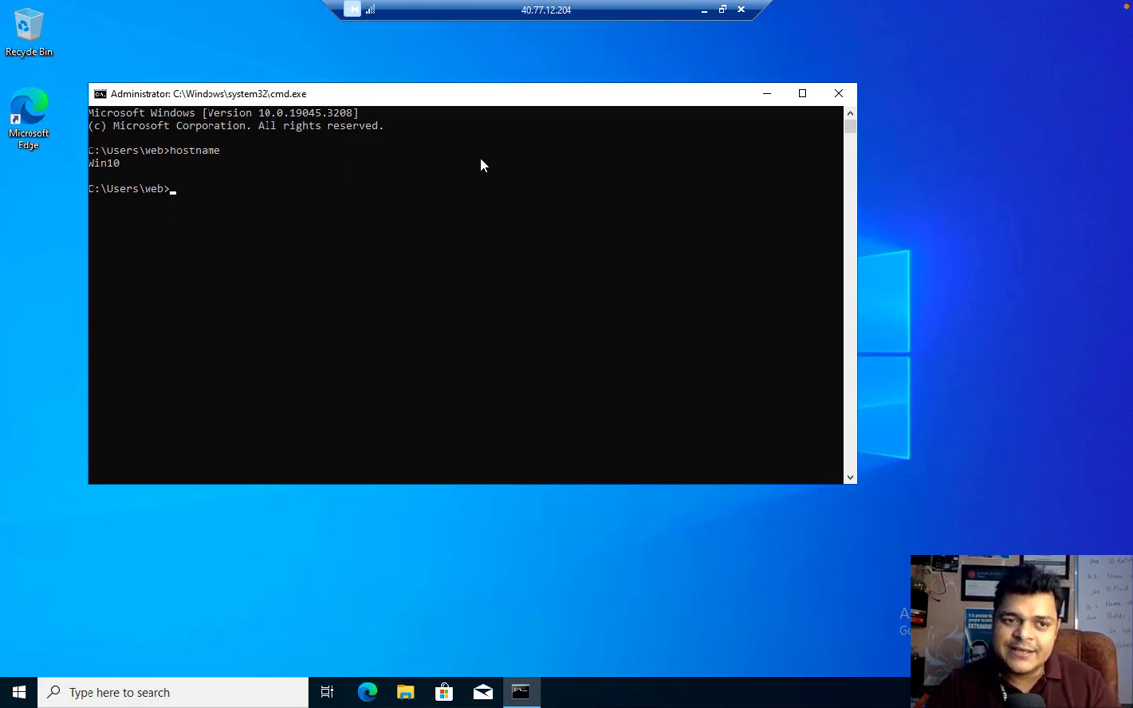
pyautogui.click(837, 93)
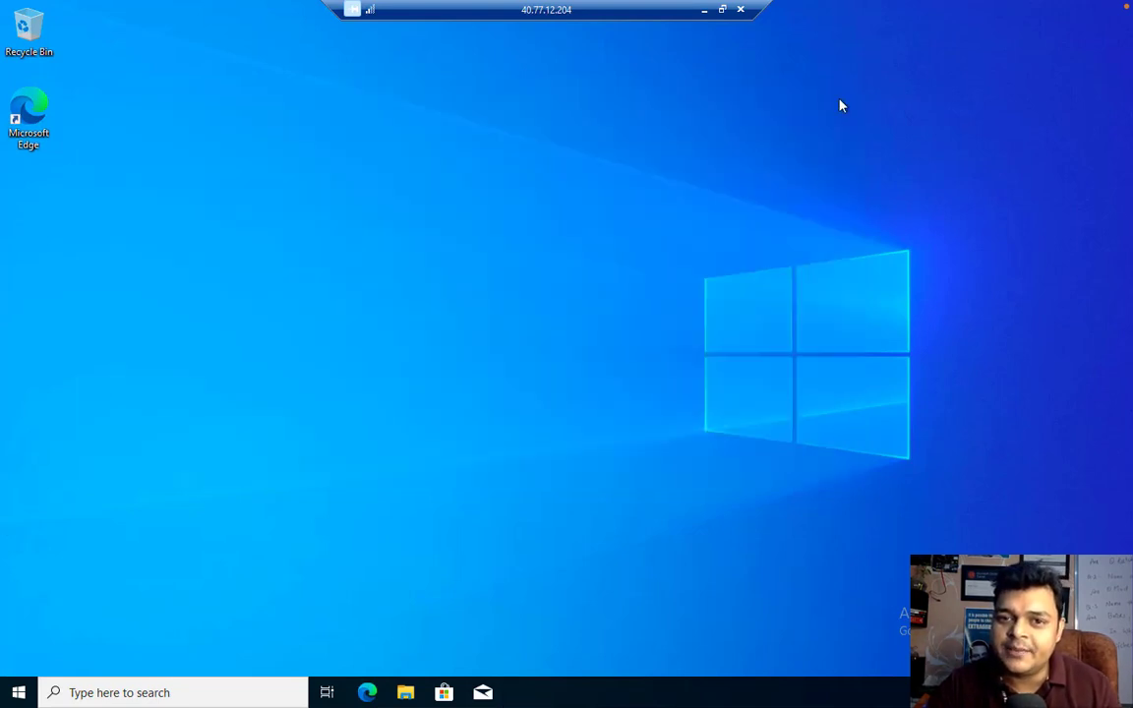
# Minimize the remote session and open Devices > Windows, which lists 0 devices
pyautogui.click(711, 14)
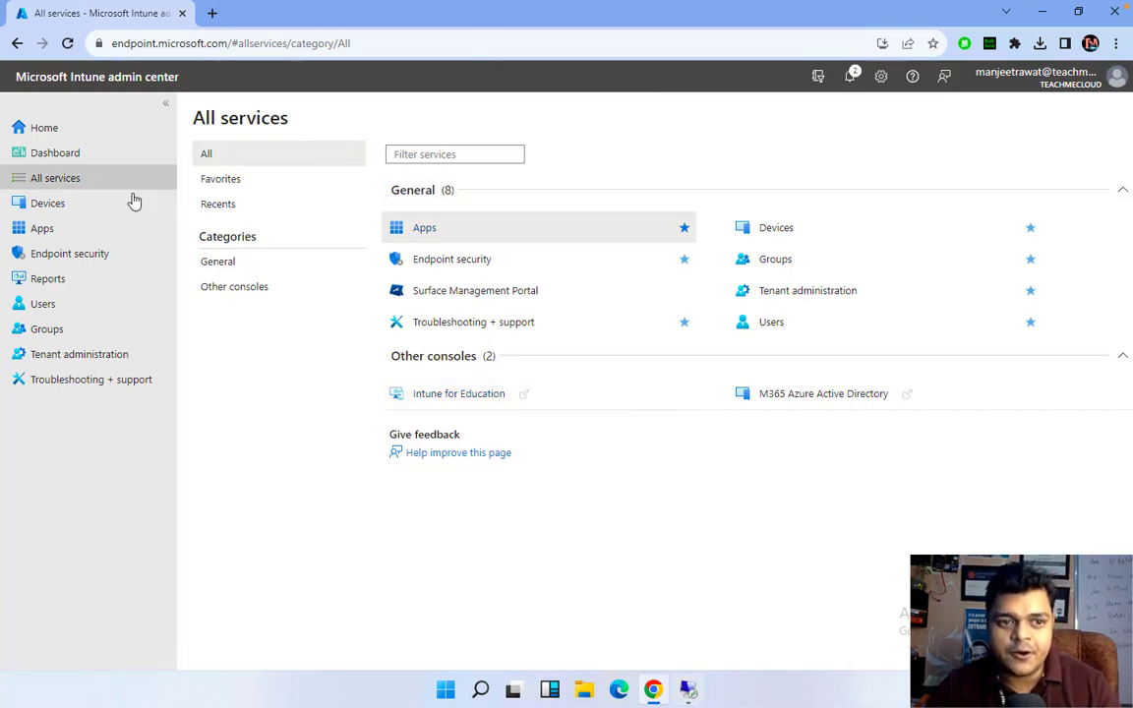
pyautogui.click(56, 205)
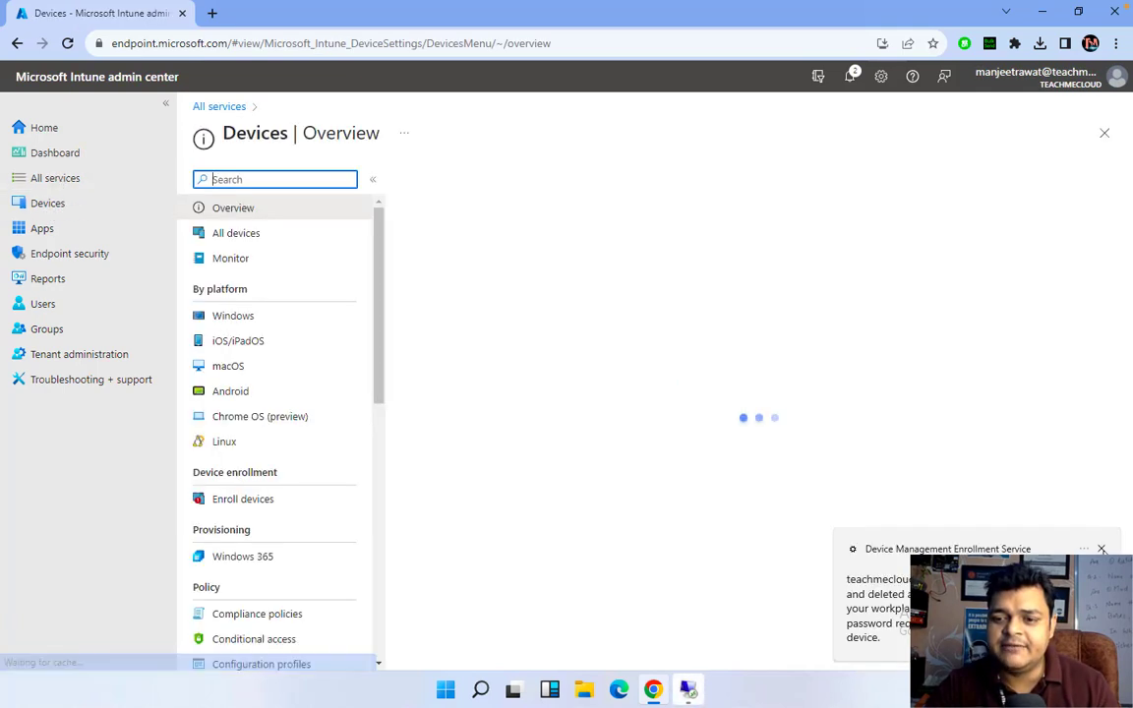
pyautogui.click(1100, 549)
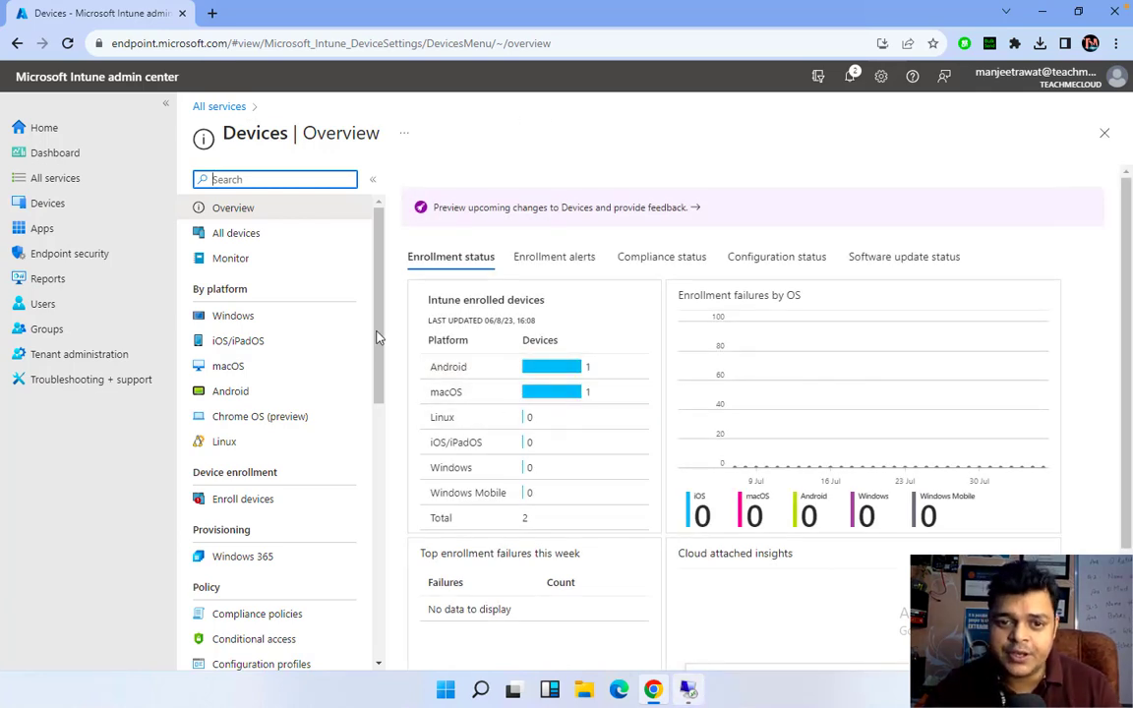
pyautogui.click(235, 316)
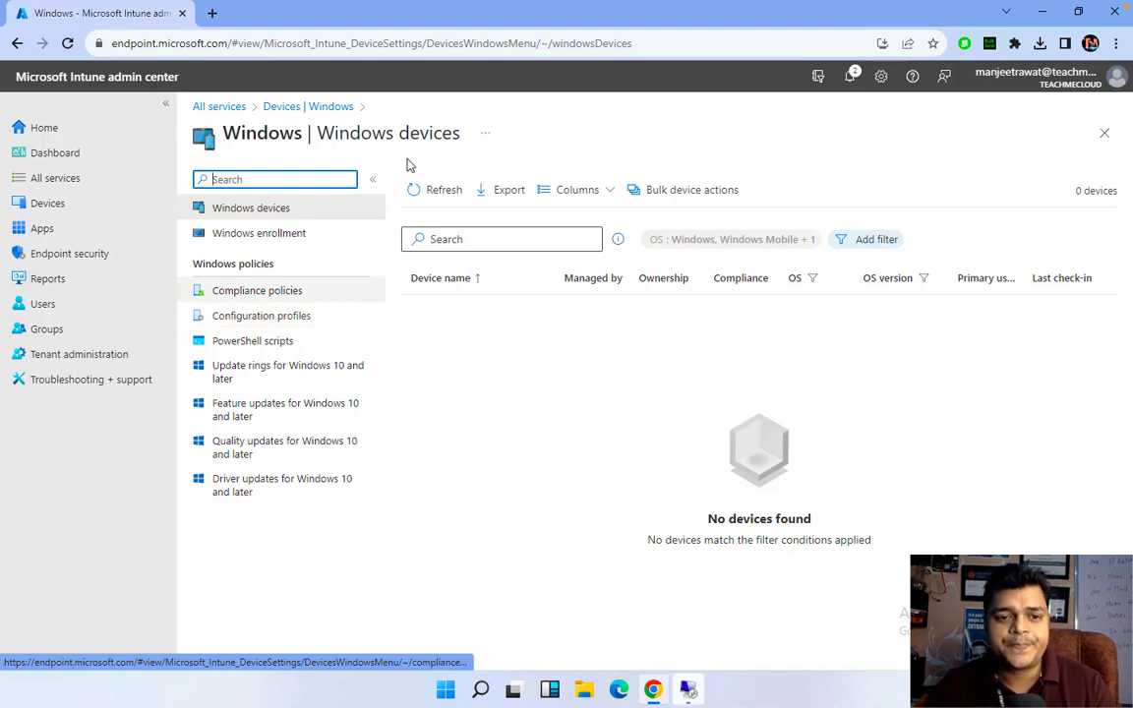
# Return to the Windows devices page and open its Compliance policies list
pyautogui.click(308, 107)
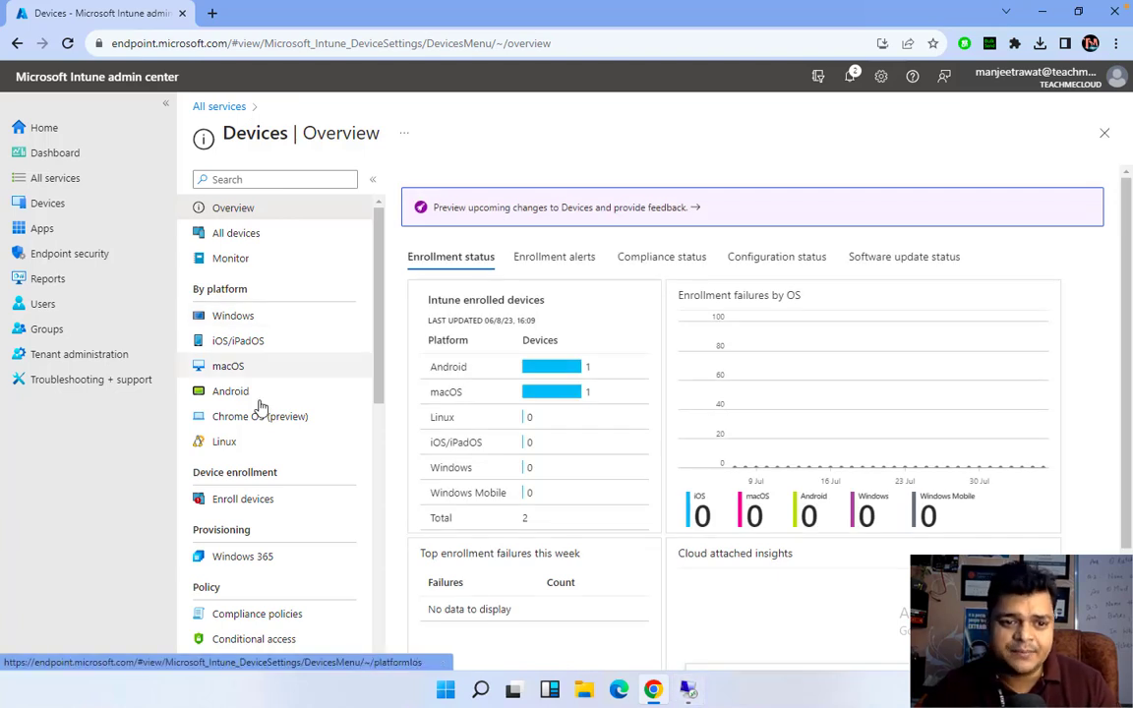
pyautogui.click(246, 319)
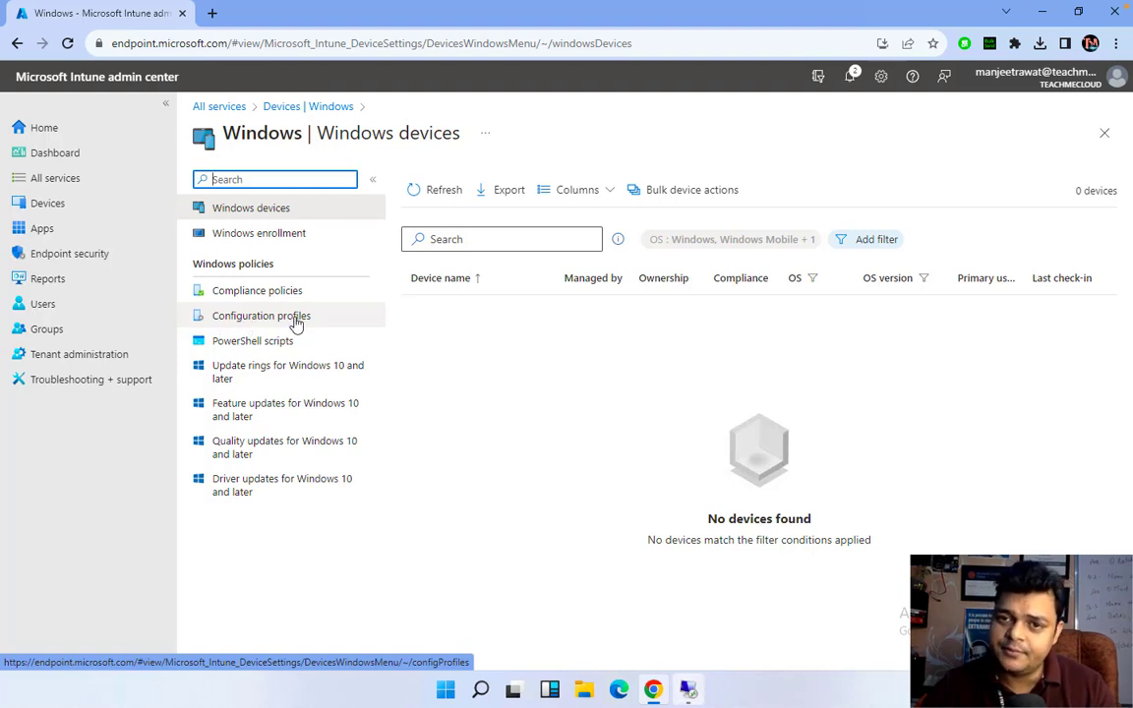
pyautogui.click(229, 301)
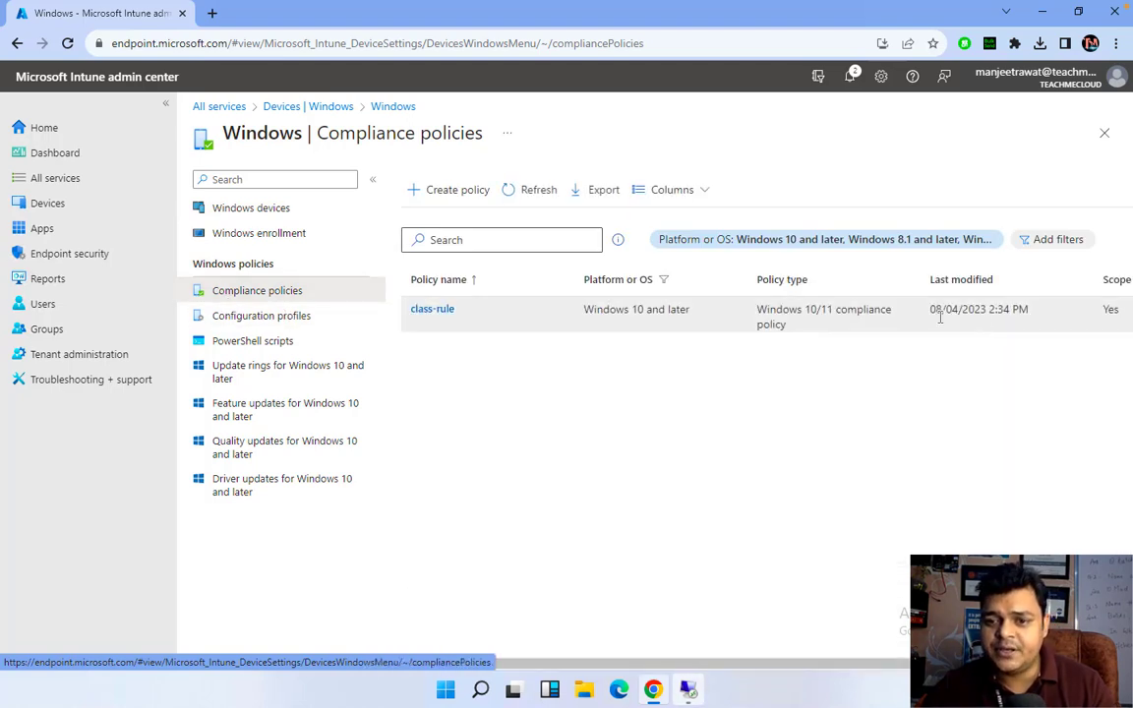
pyautogui.hscroll(2, 940, 318)
# Delete the class-rule compliance policy and confirm the deletion
pyautogui.click(1113, 314)
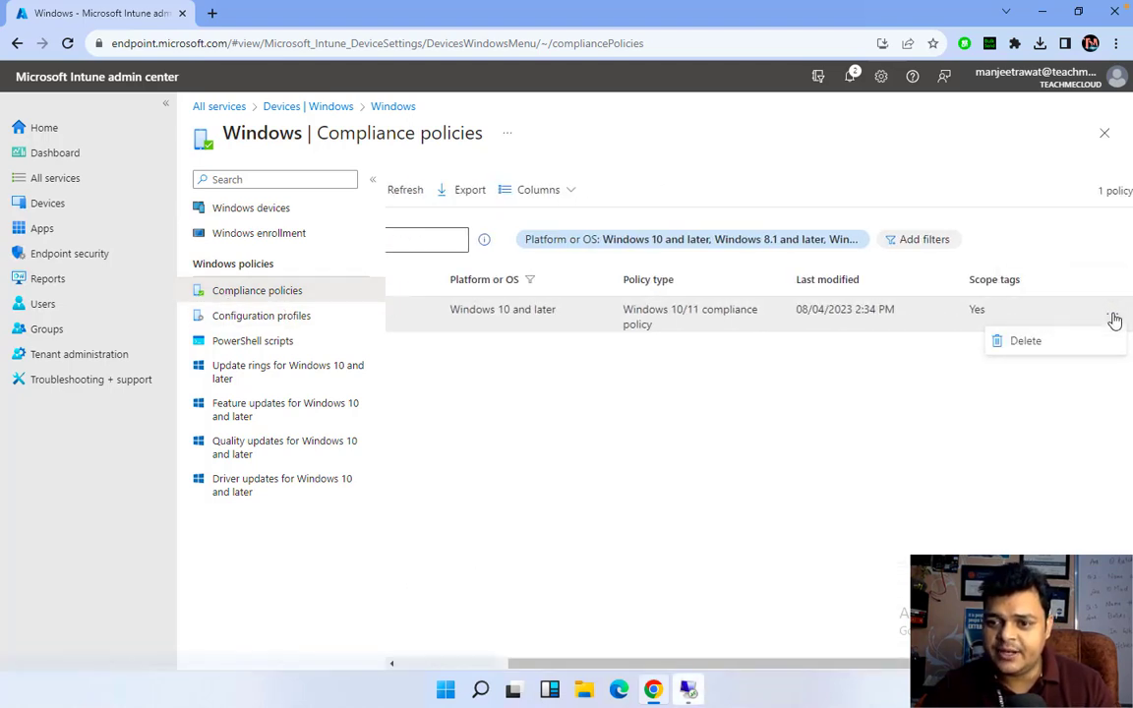
pyautogui.click(1020, 360)
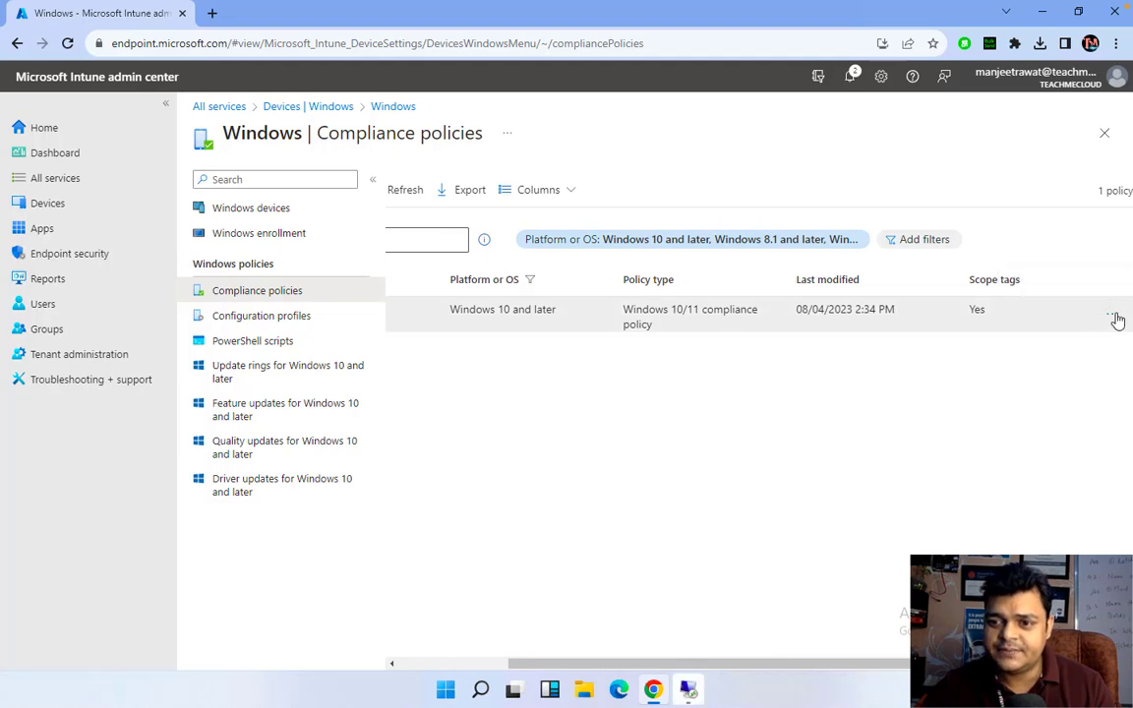
pyautogui.click(1113, 315)
pyautogui.click(1034, 344)
pyautogui.click(740, 451)
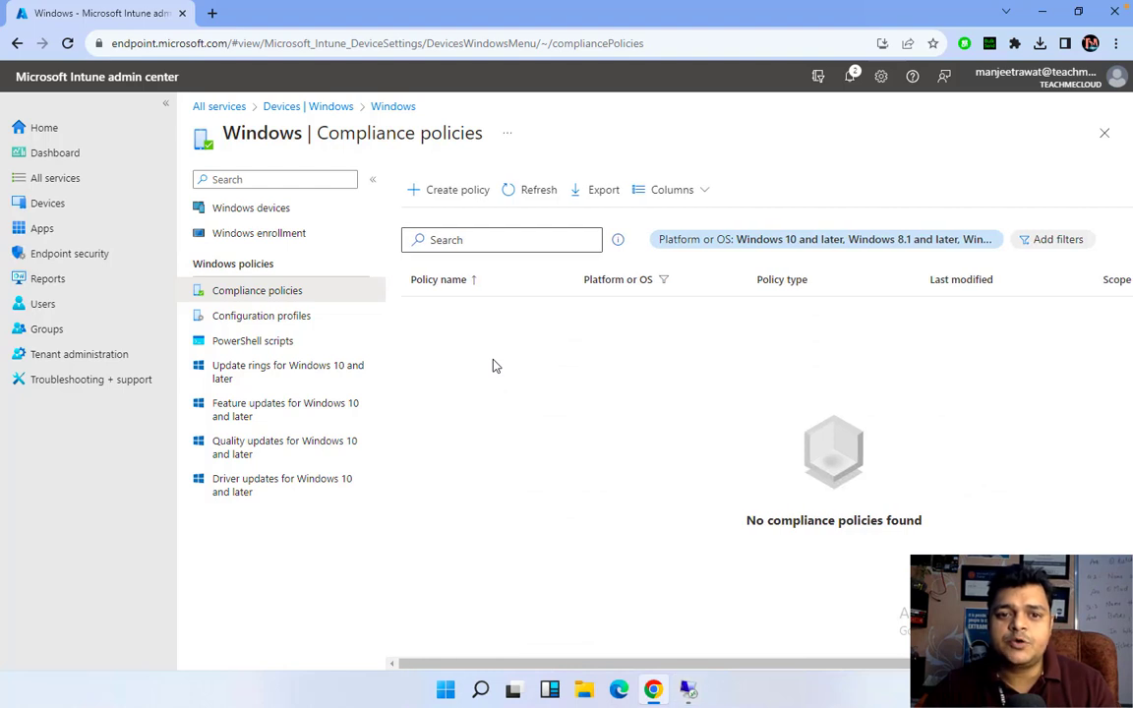
pyautogui.click(448, 192)
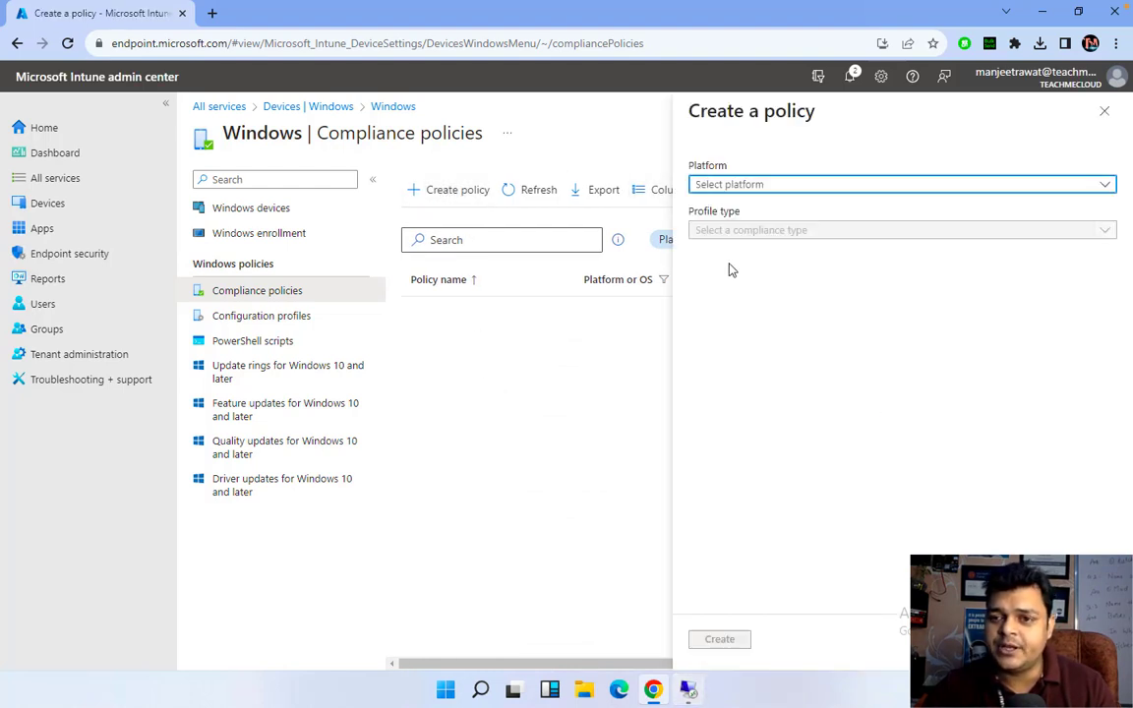
# Create a compliance policy for the Windows 10 and later platform
pyautogui.click(820, 185)
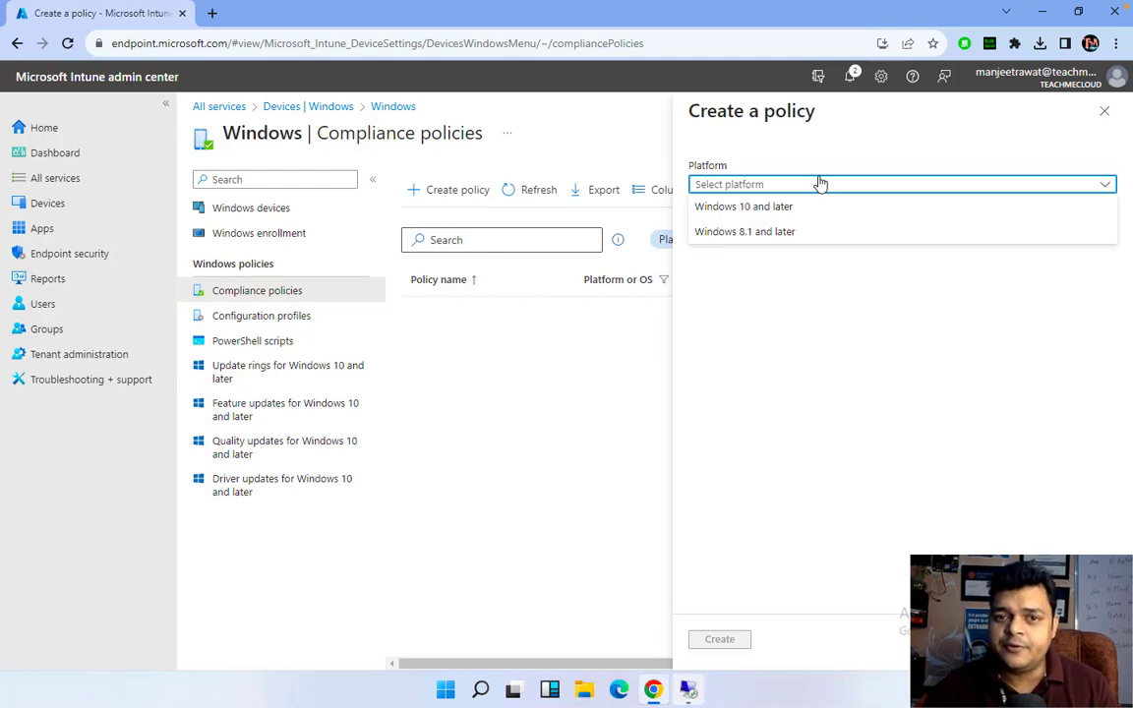
pyautogui.click(752, 208)
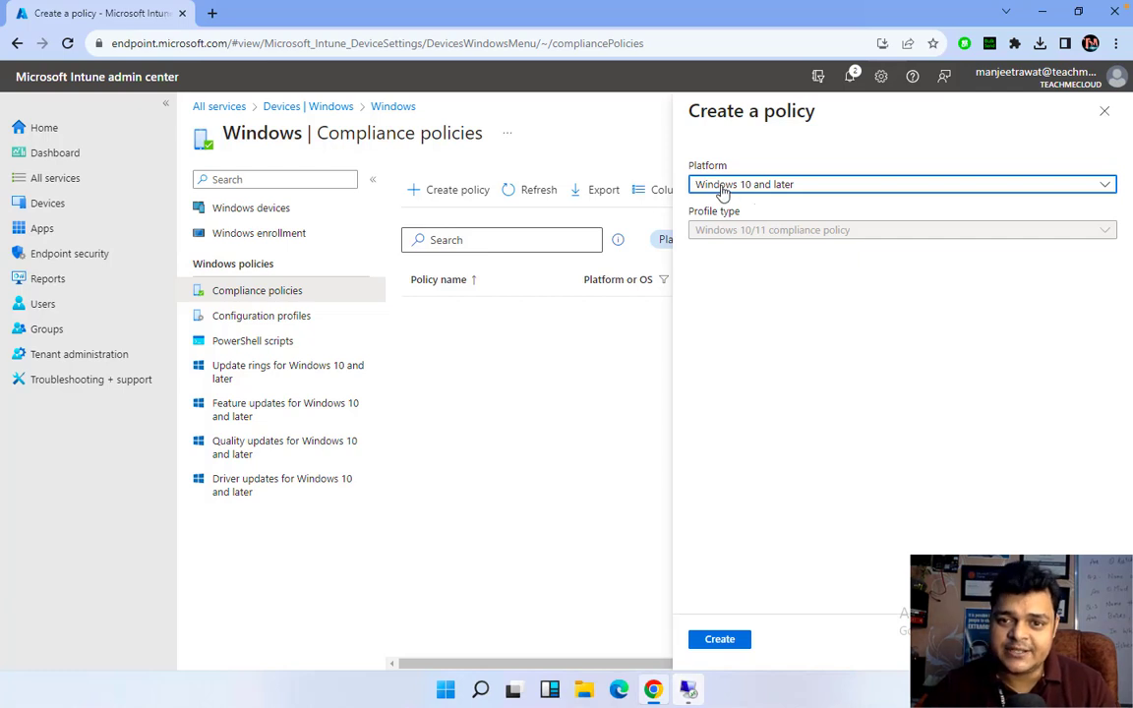
pyautogui.click(728, 640)
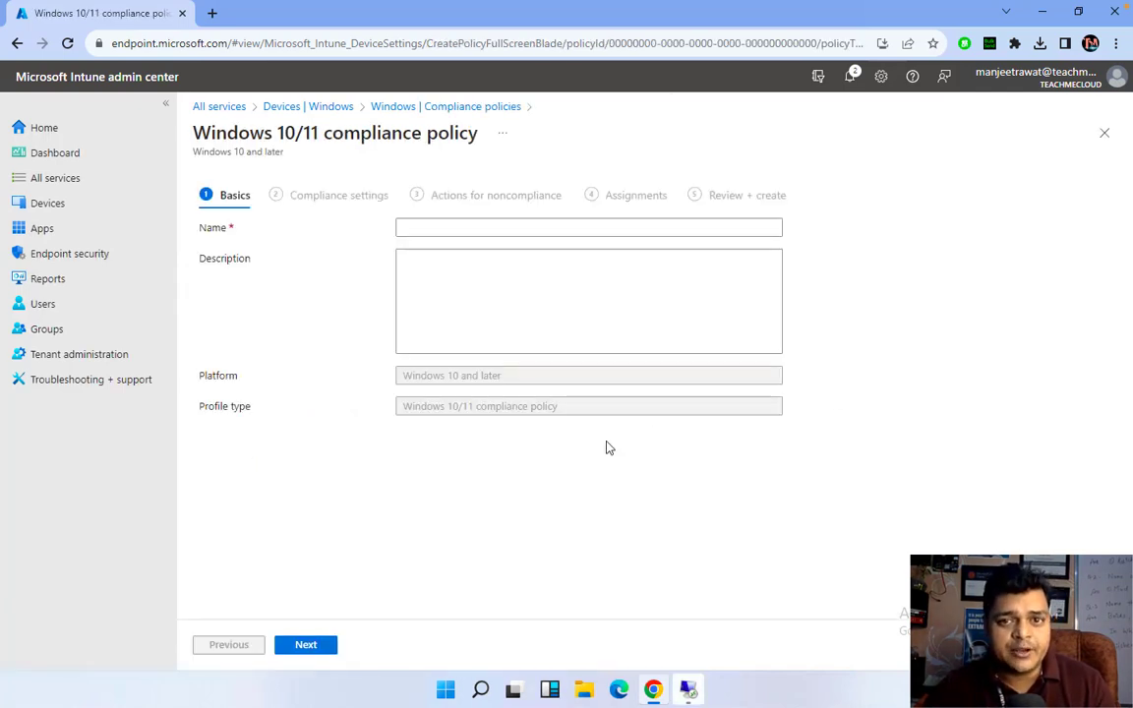
# Name the policy 'training-rule' and continue to the Compliance settings step
pyautogui.click(432, 227)
pyautogui.write('tra')
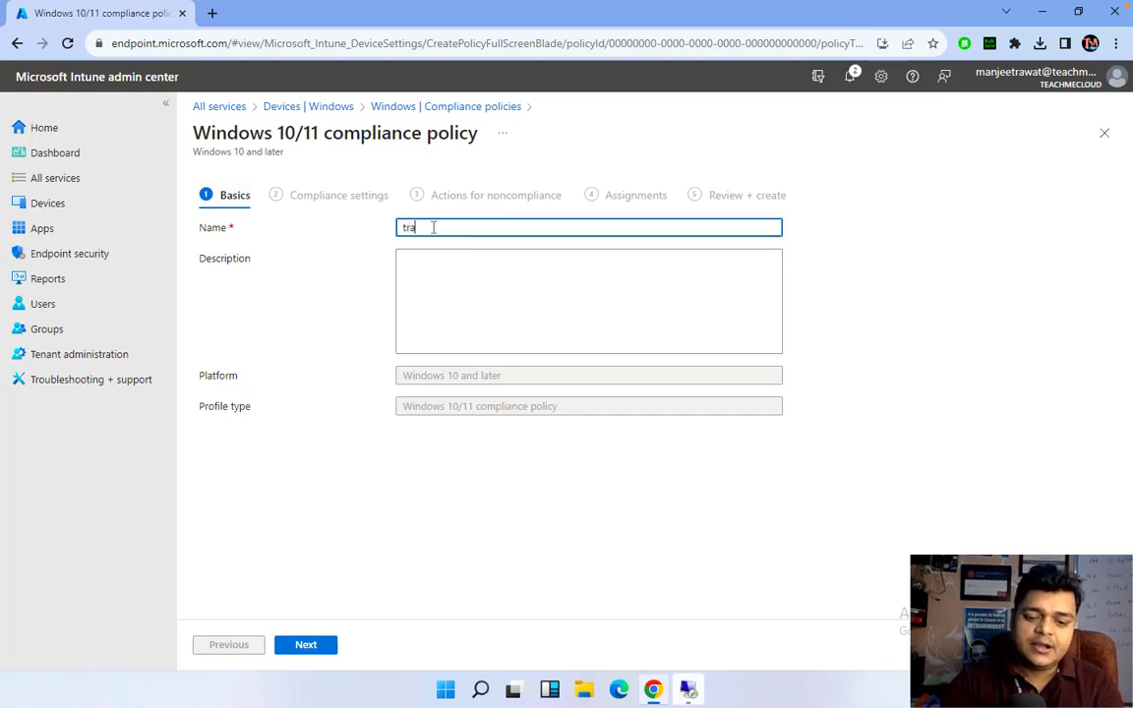
pyautogui.write('ining-rule')
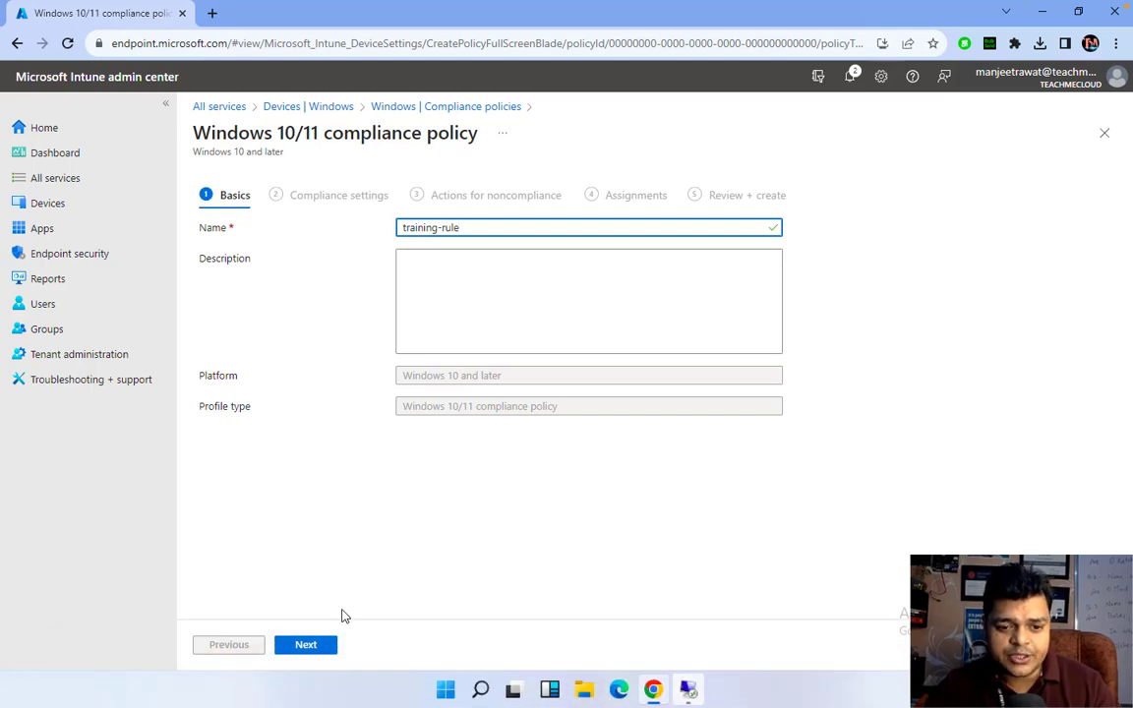
pyautogui.click(314, 647)
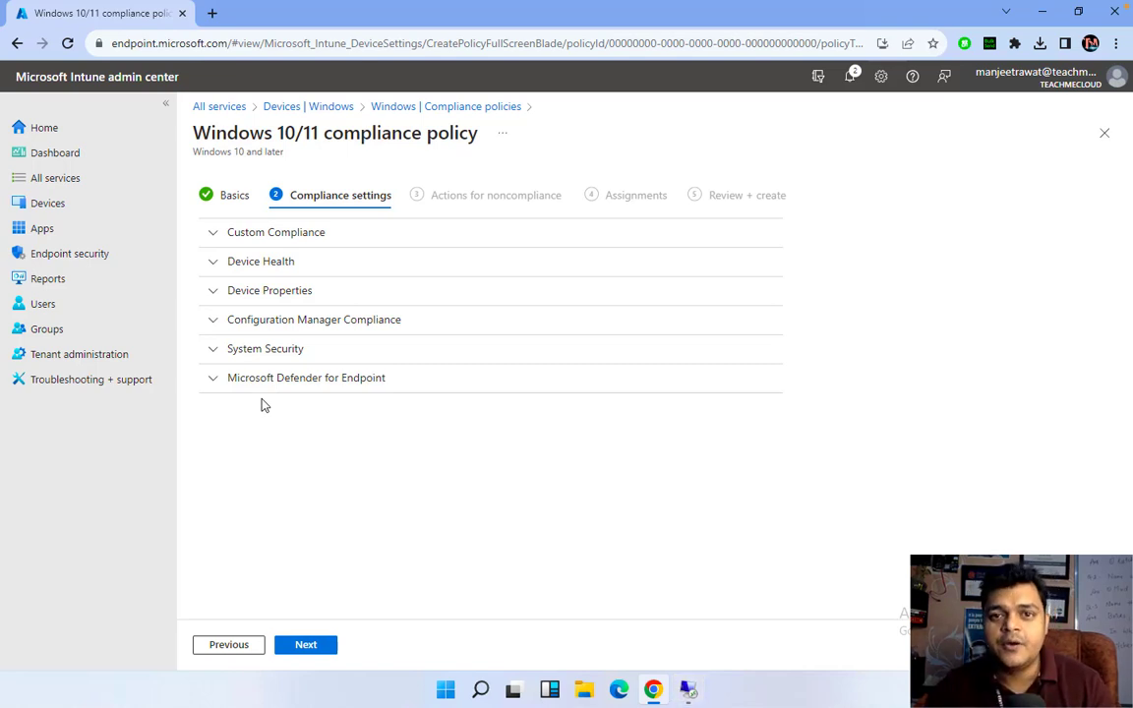
# Under System Security, require a password to unlock devices and block simple passwords
pyautogui.click(235, 351)
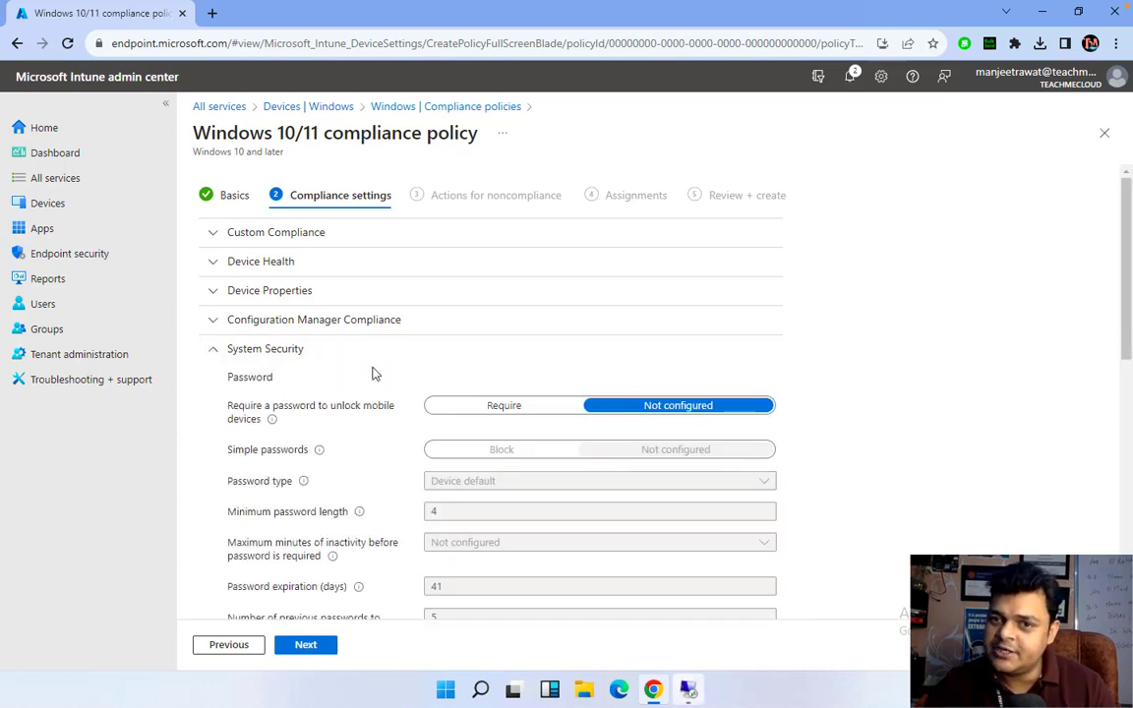
pyautogui.scroll(-1, 487, 377)
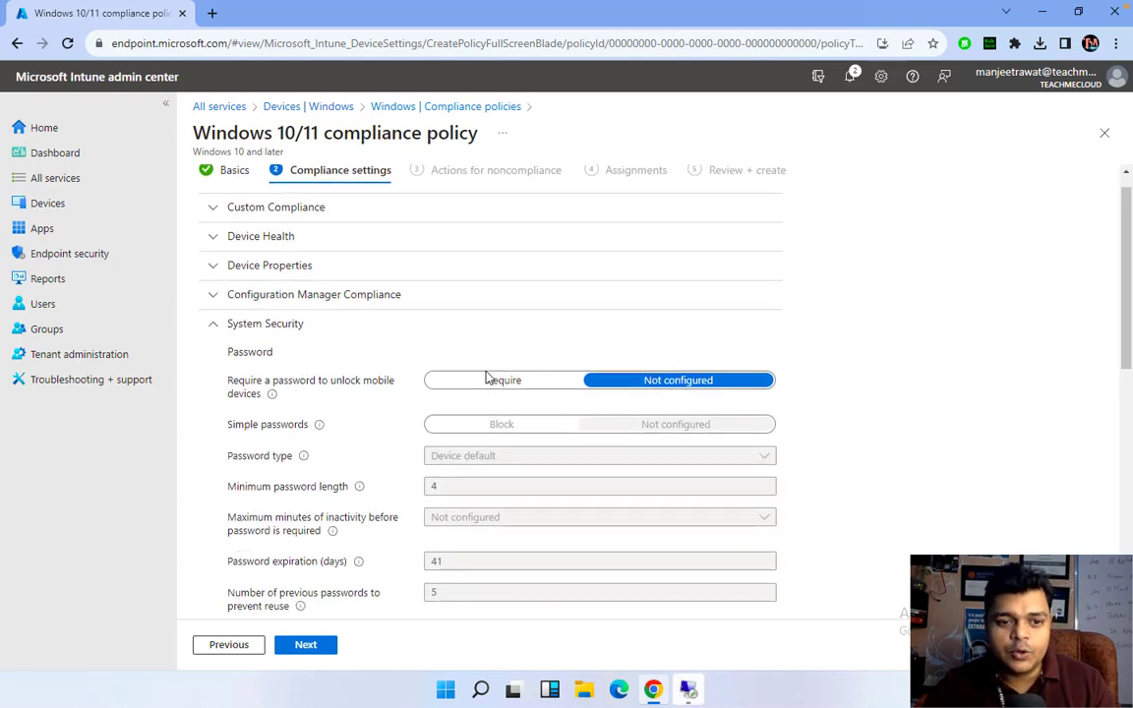
pyautogui.scroll(-1, 487, 376)
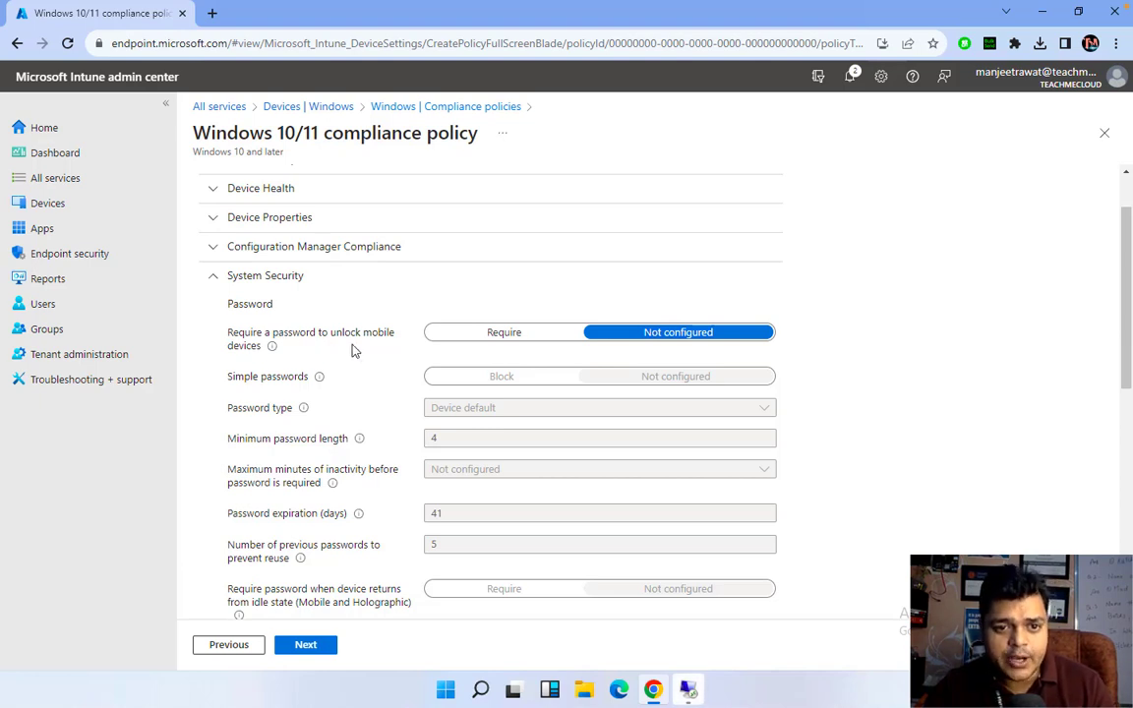
pyautogui.click(479, 337)
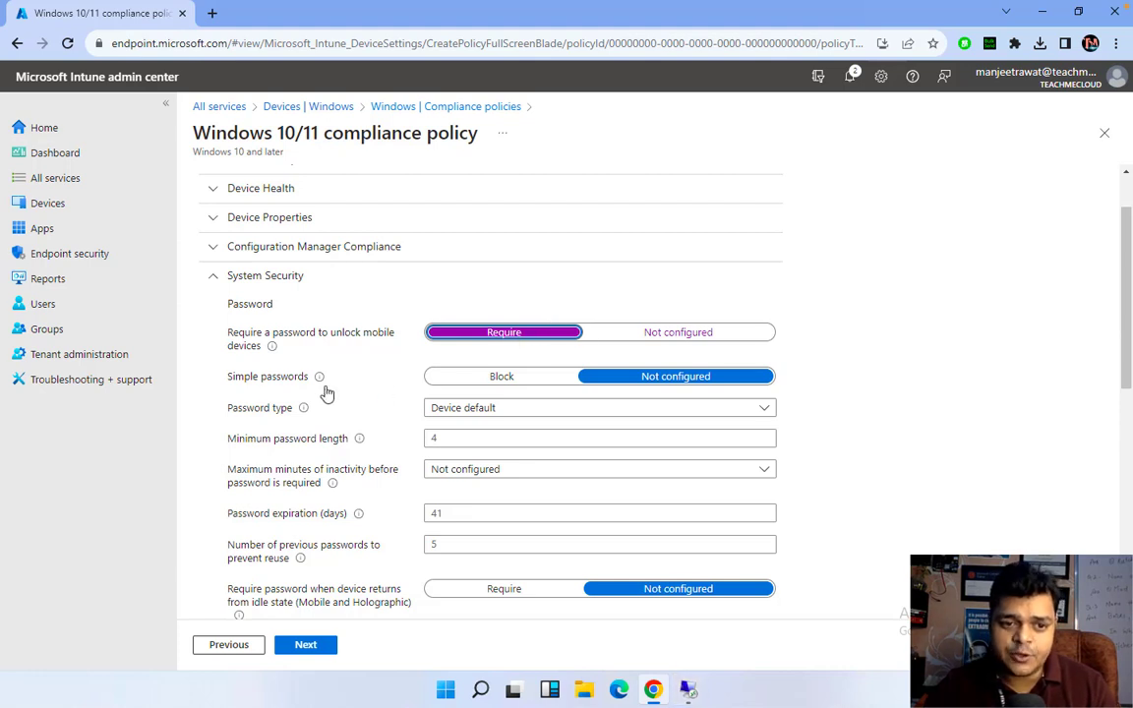
pyautogui.click(498, 386)
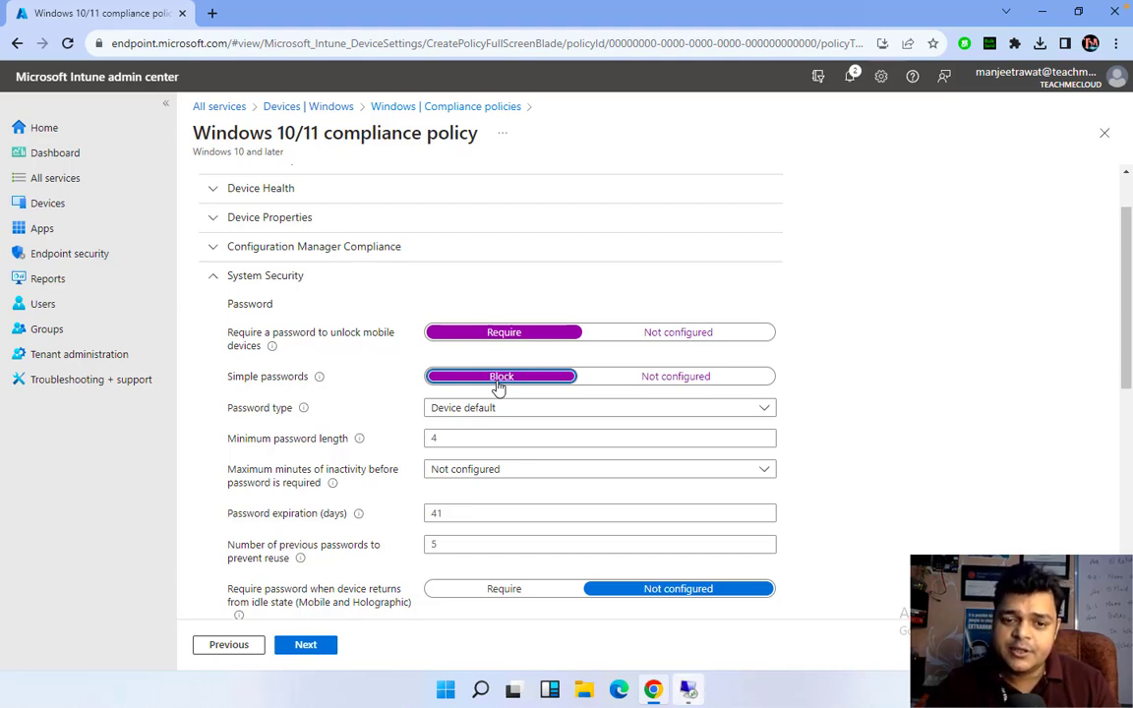
pyautogui.moveTo(319, 384)
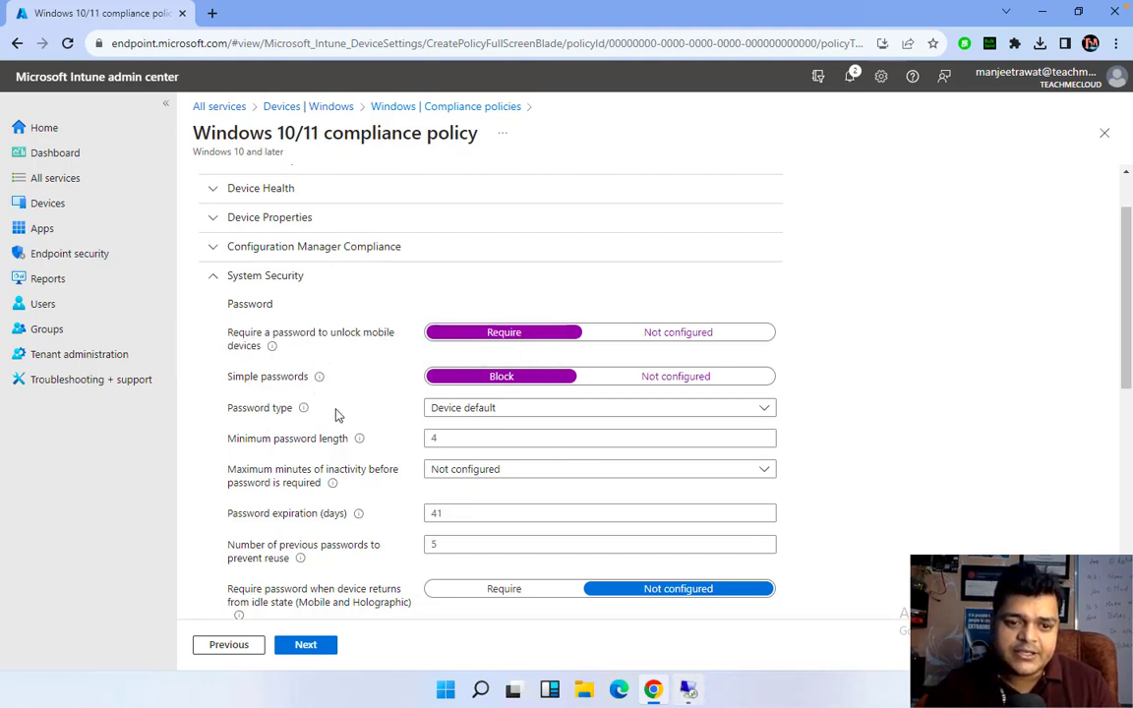
# Set password type to Alphanumeric requiring digits, lowercase, uppercase and special characters
pyautogui.click(500, 417)
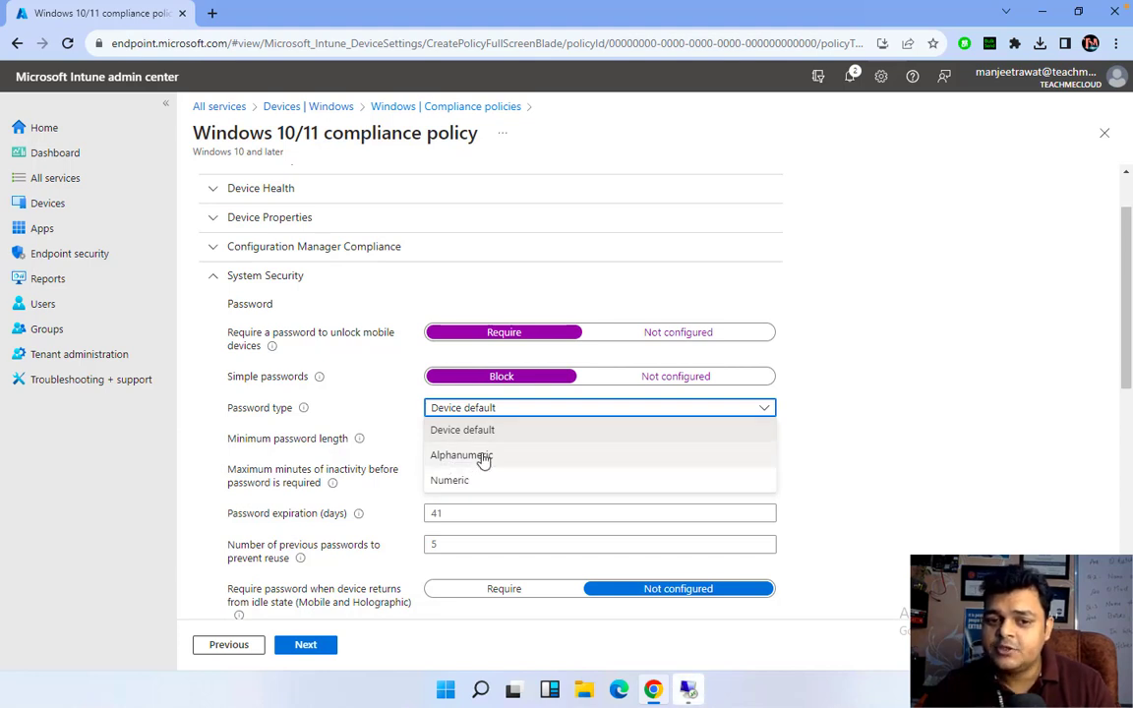
pyautogui.click(479, 456)
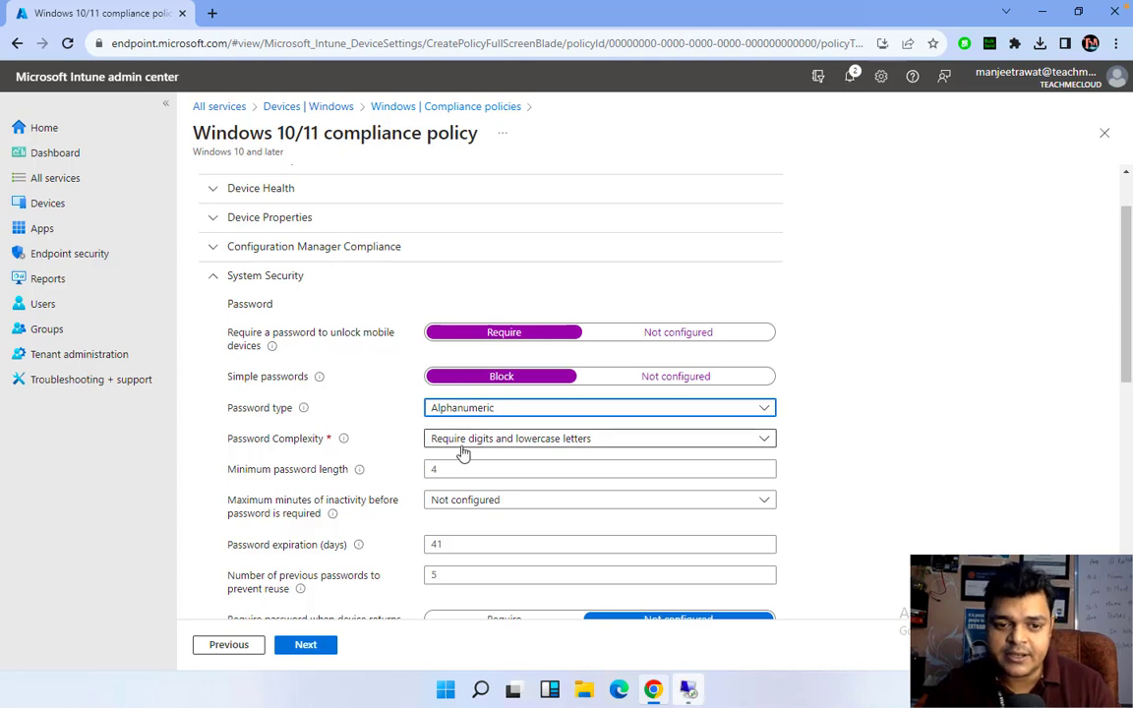
pyautogui.click(461, 449)
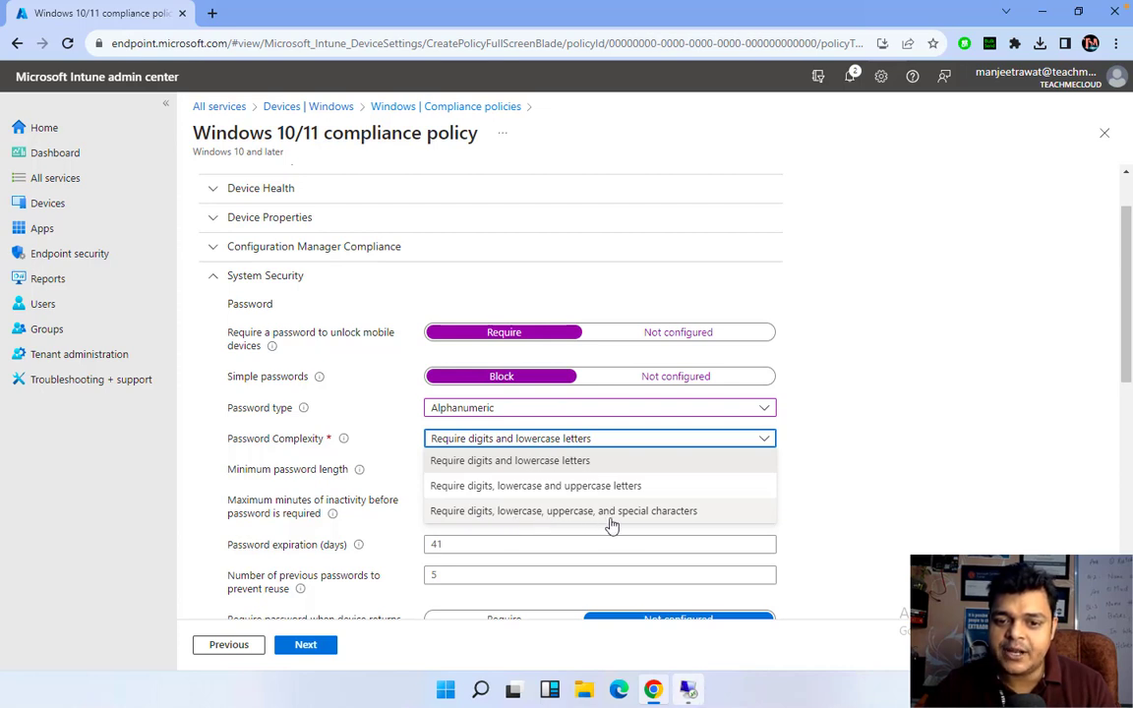
pyautogui.click(653, 520)
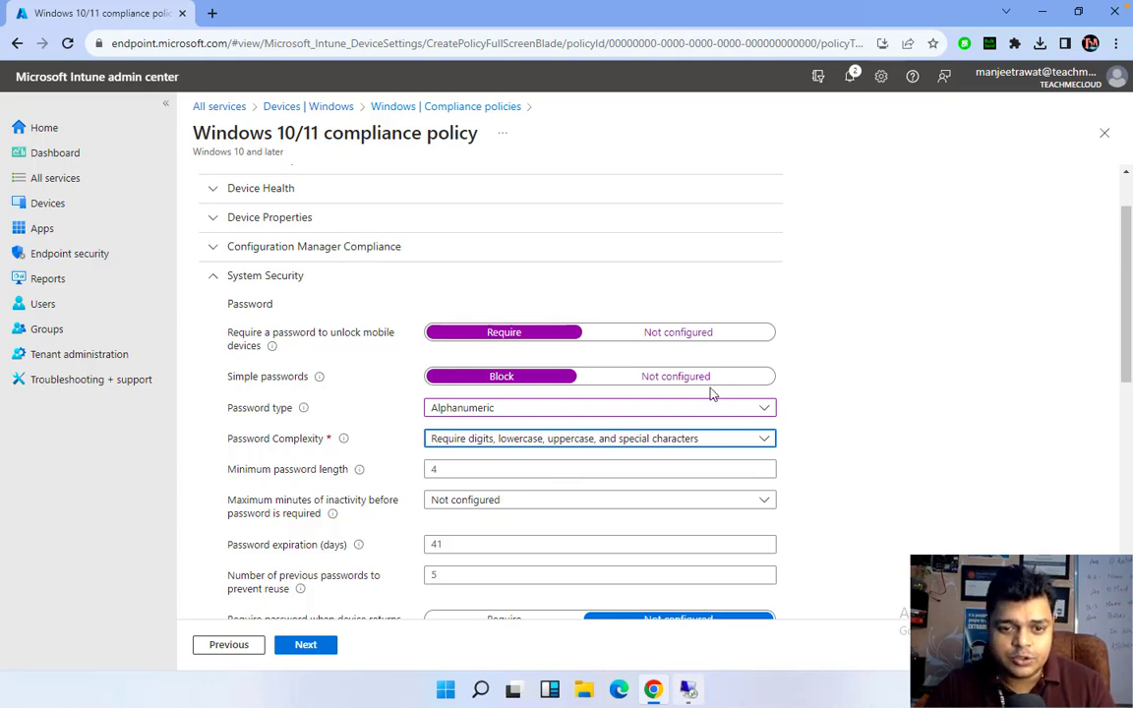
# Set the minimum password length to 16
pyautogui.click(459, 471)
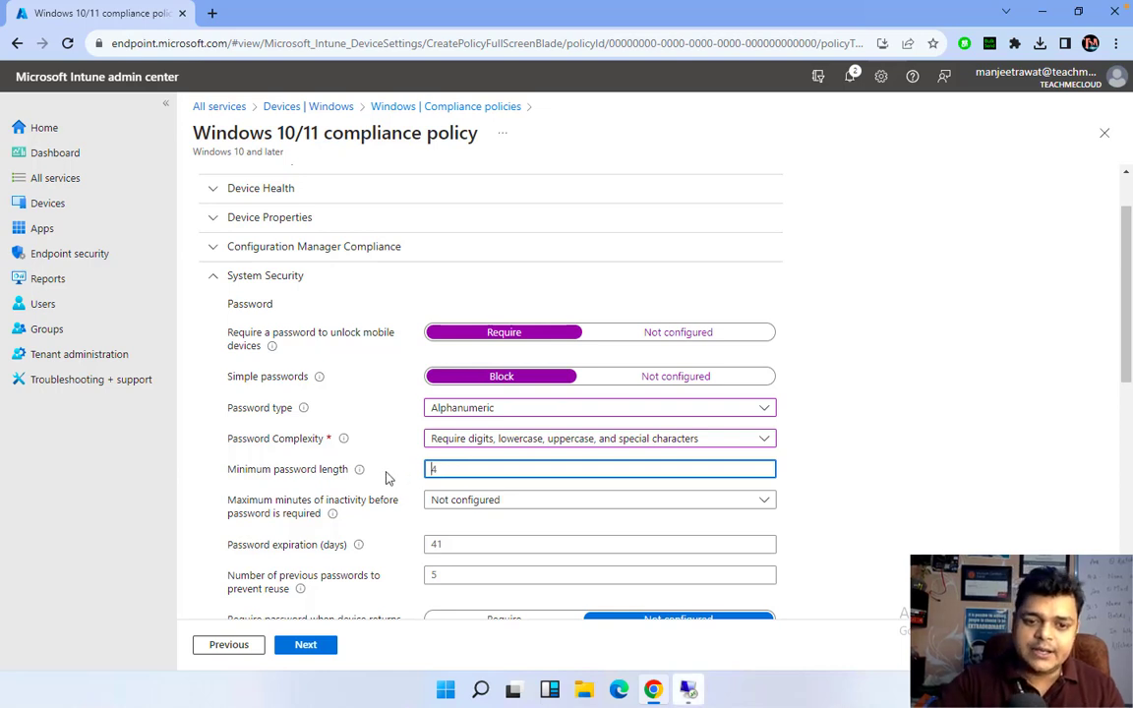
pyautogui.press('BackSpace')
pyautogui.write('16')
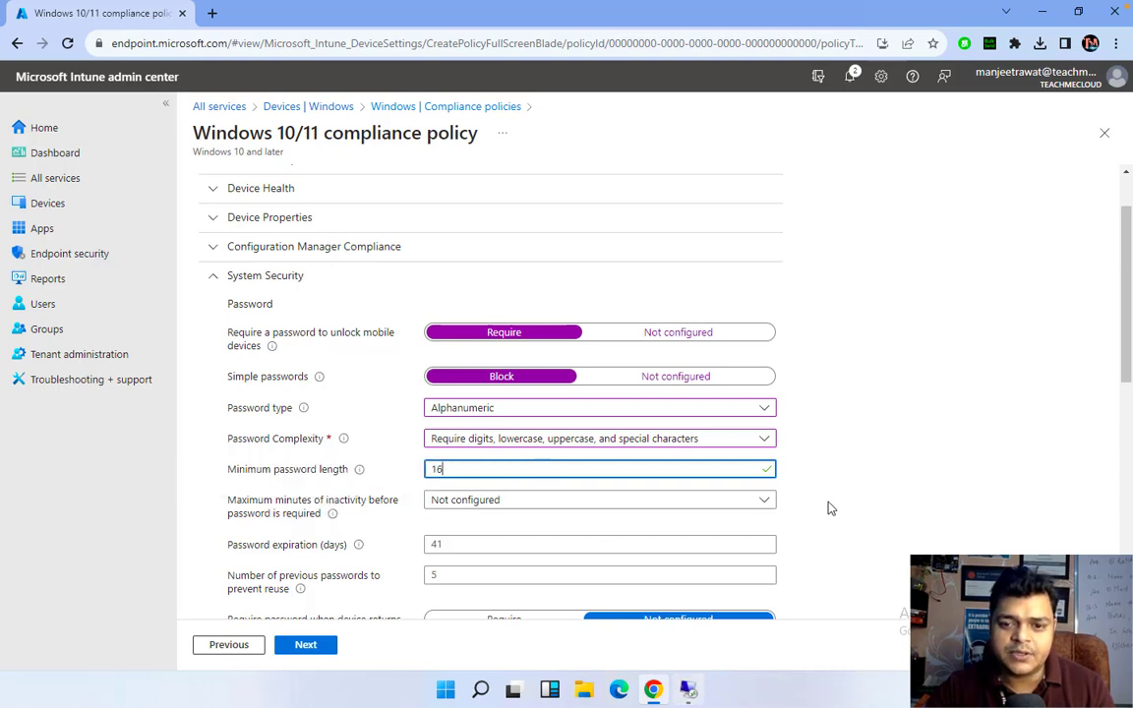
pyautogui.scroll(-1, 568, 510)
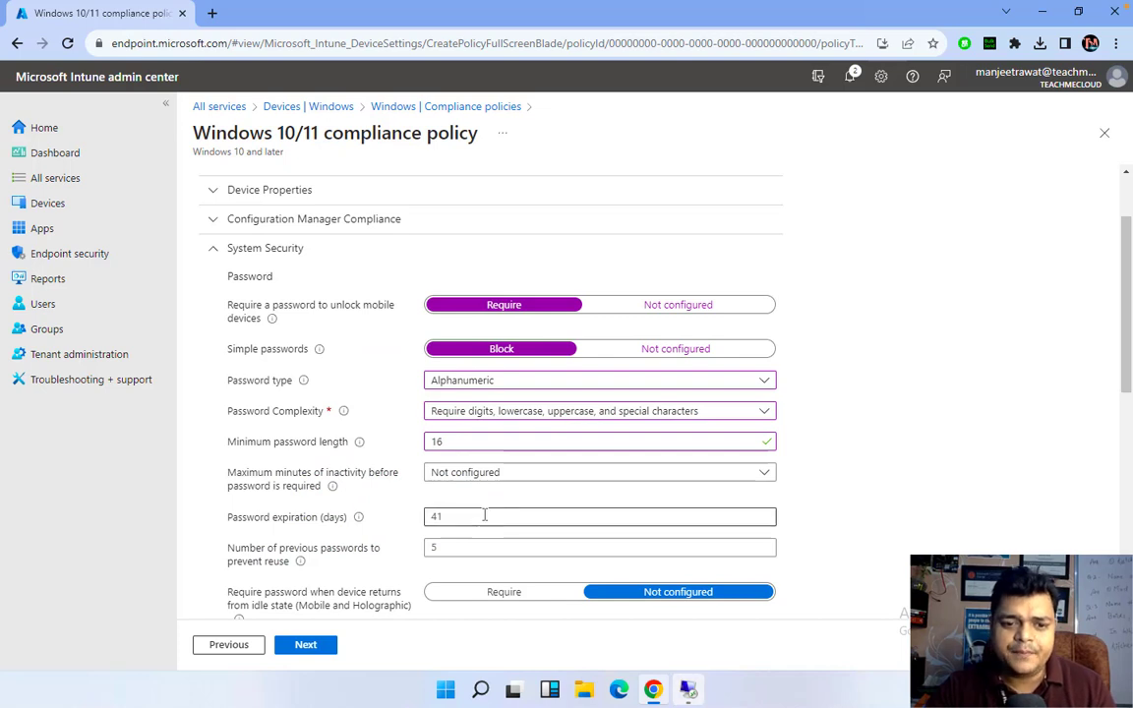
pyautogui.scroll(-1, 500, 536)
# Set password expiration to 90 days and block reuse of the previous 2 passwords
pyautogui.click(460, 477)
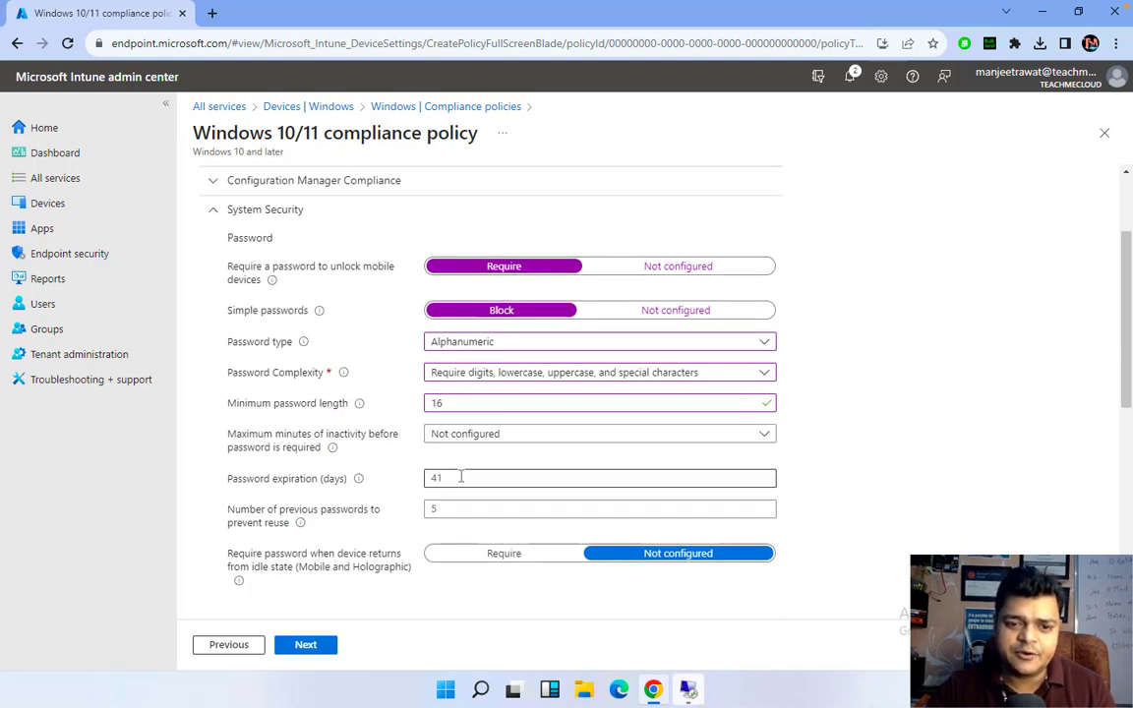
pyautogui.click(456, 509)
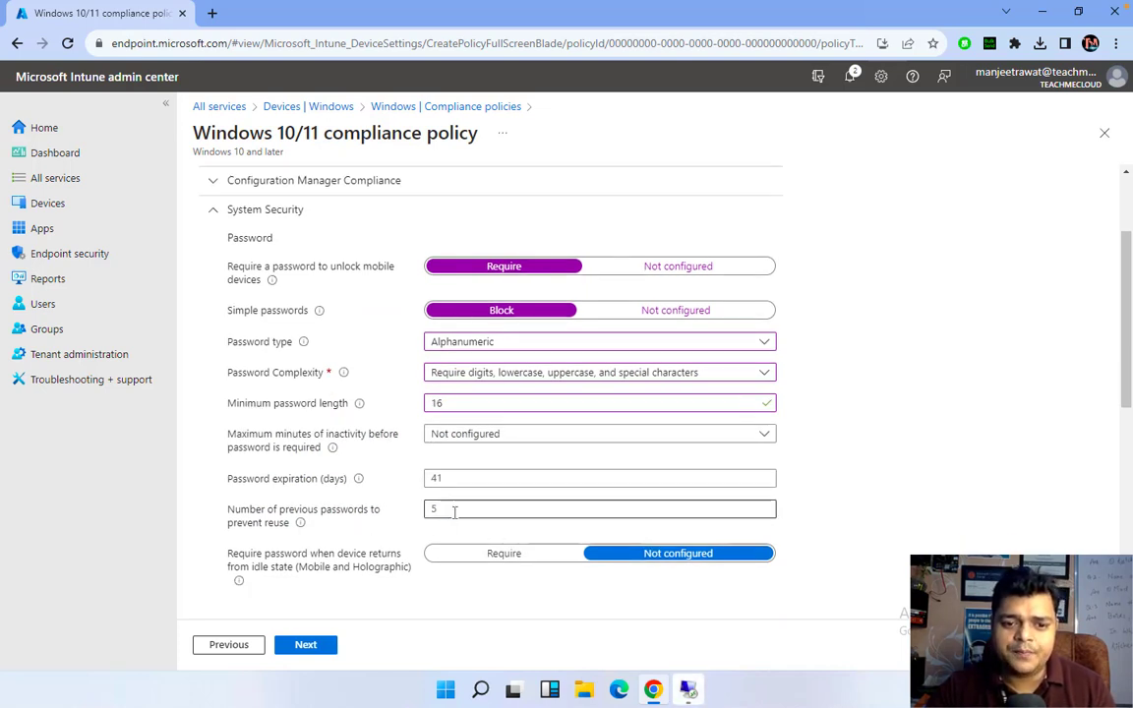
pyautogui.write('5')
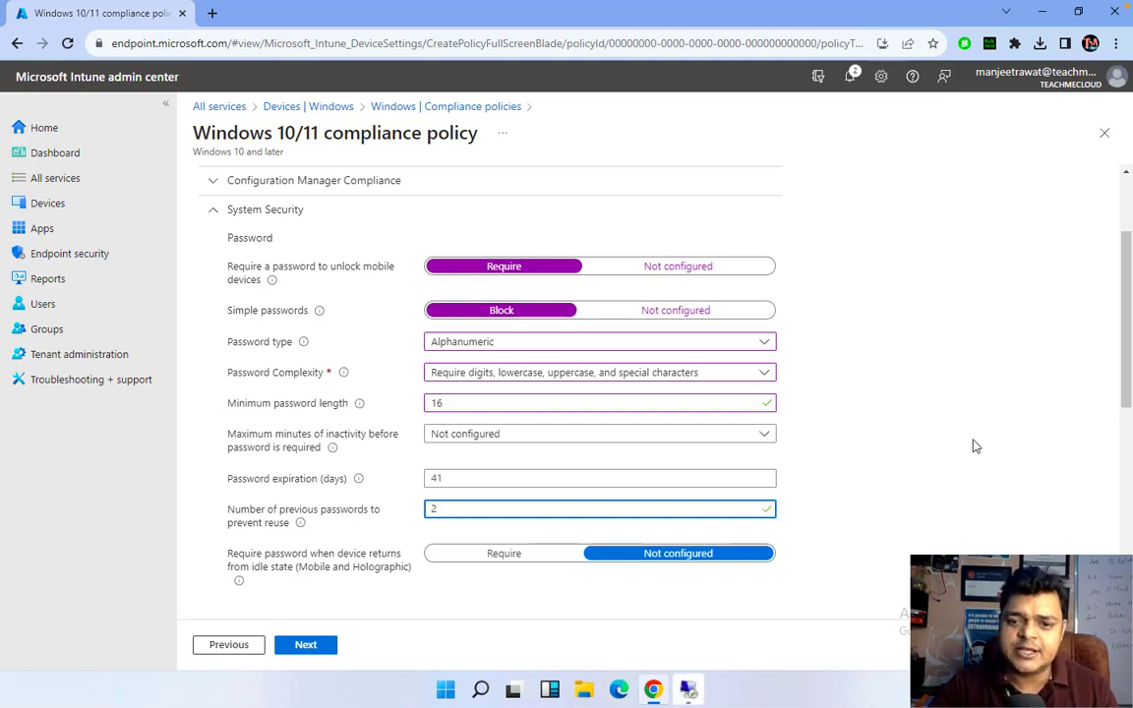
pyautogui.click(973, 446)
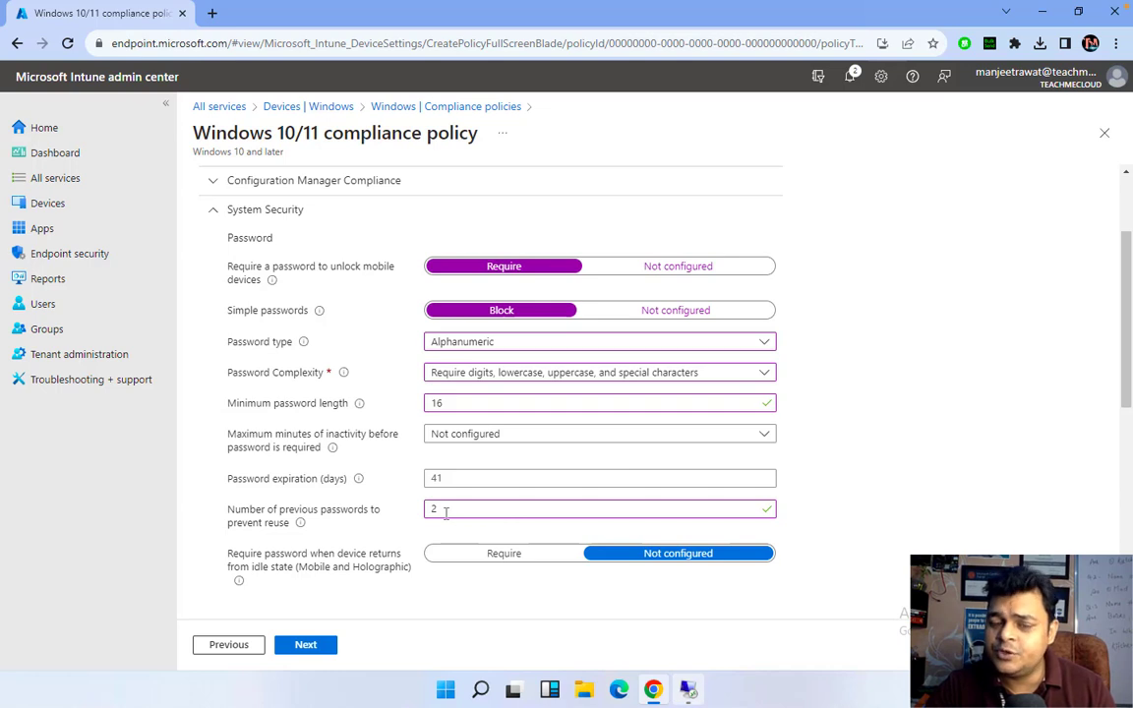
pyautogui.click(441, 479)
pyautogui.moveTo(363, 480)
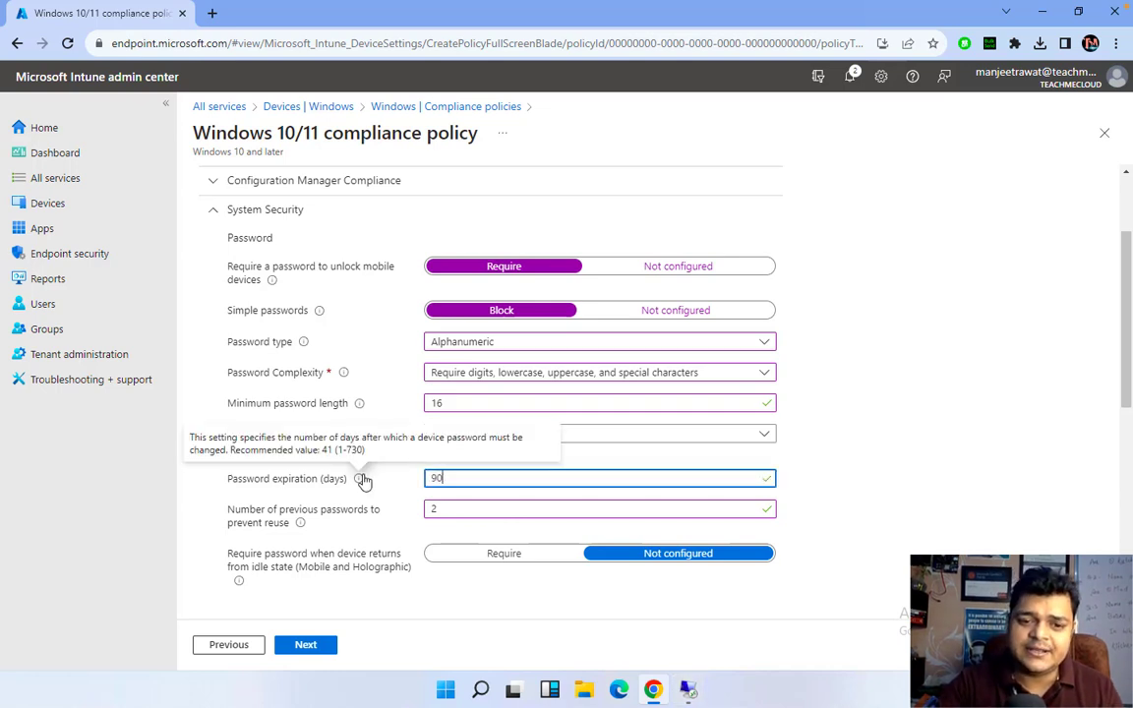
pyautogui.write('90')
pyautogui.click(1057, 433)
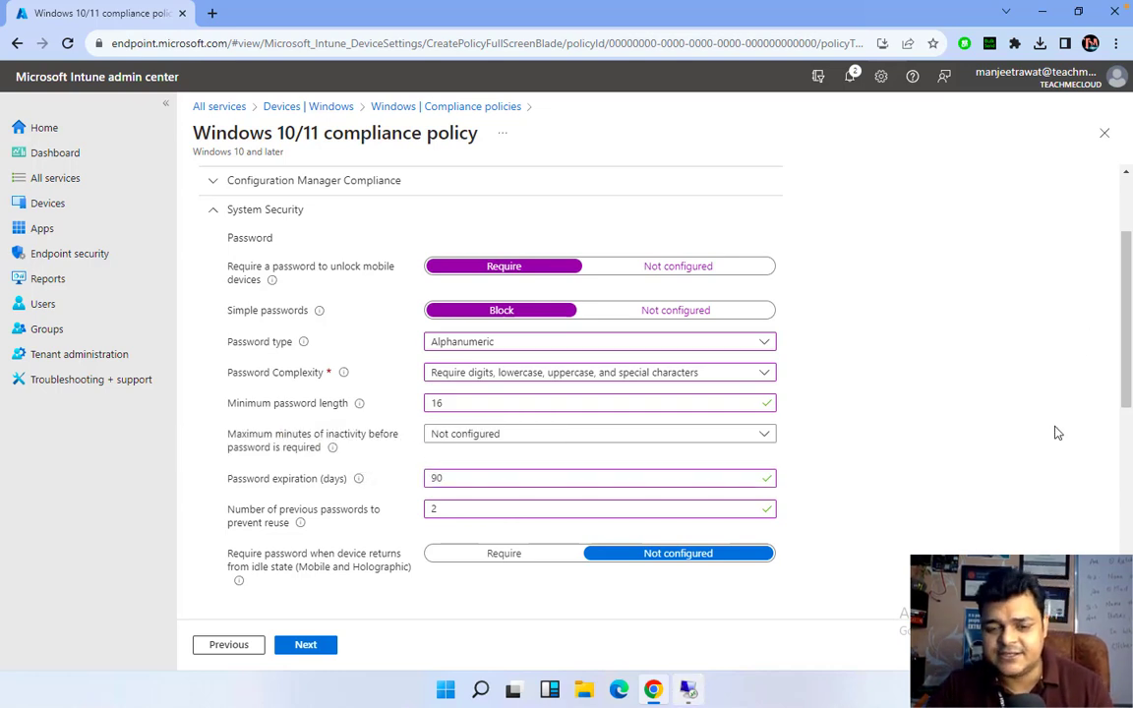
# Set Antivirus to Require under Device Security in the compliance policy
pyautogui.scroll(-3, 795, 446)
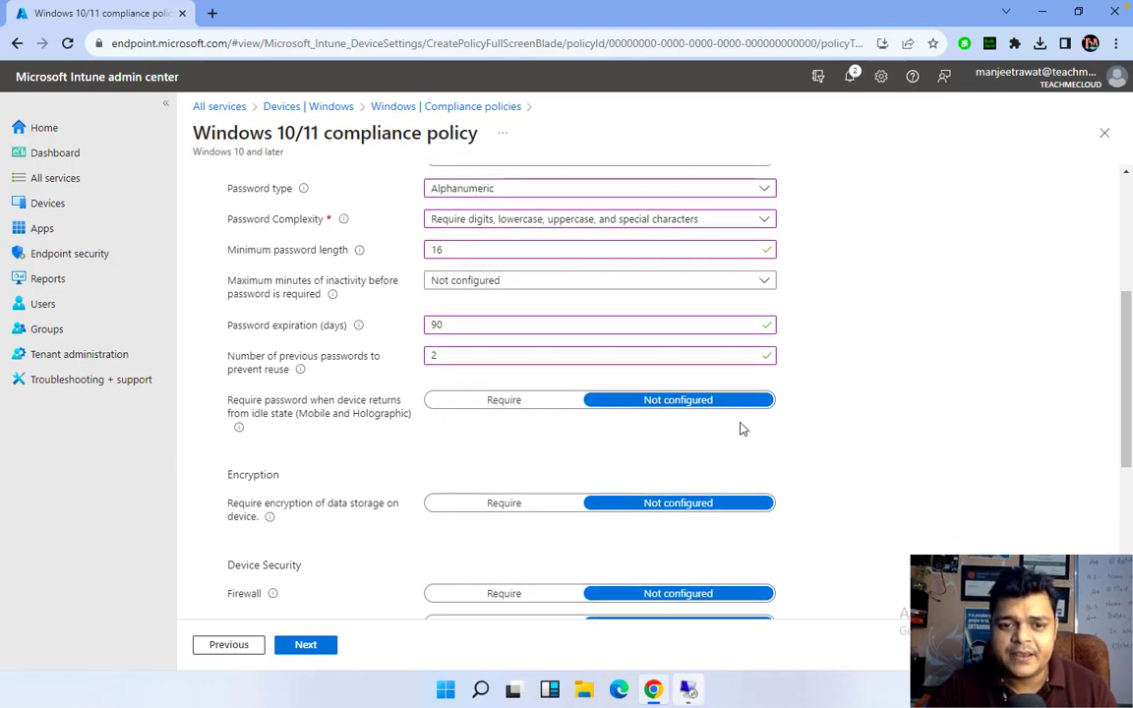
pyautogui.scroll(1, 477, 243)
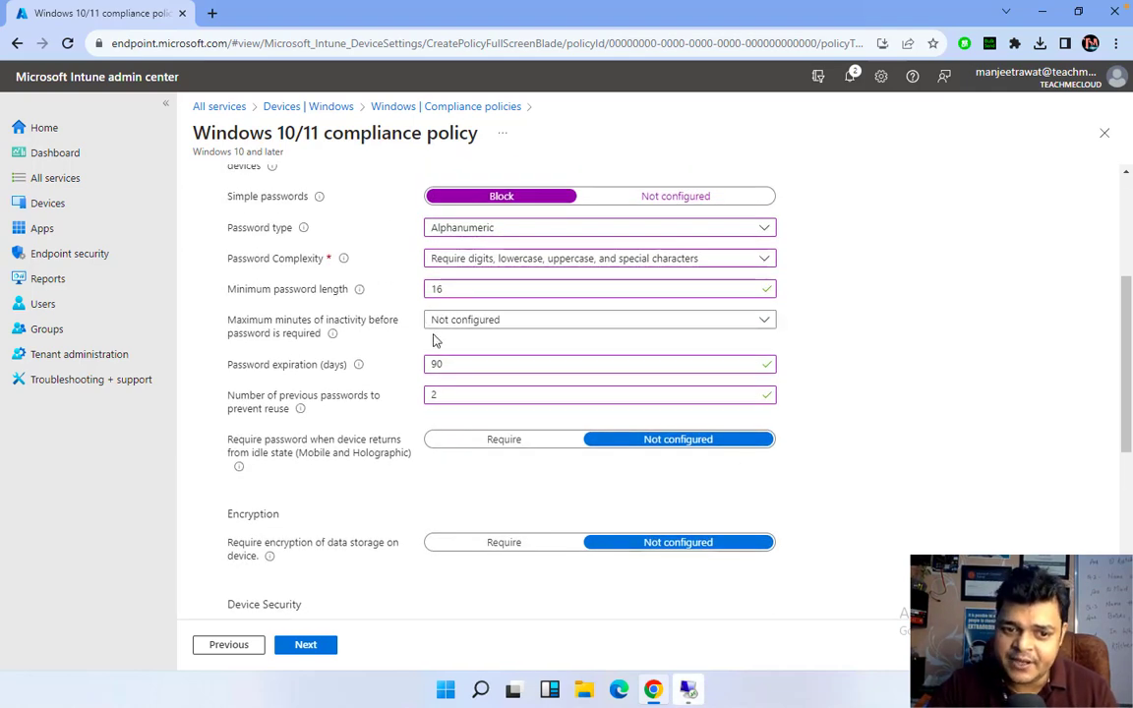
pyautogui.scroll(-2, 436, 339)
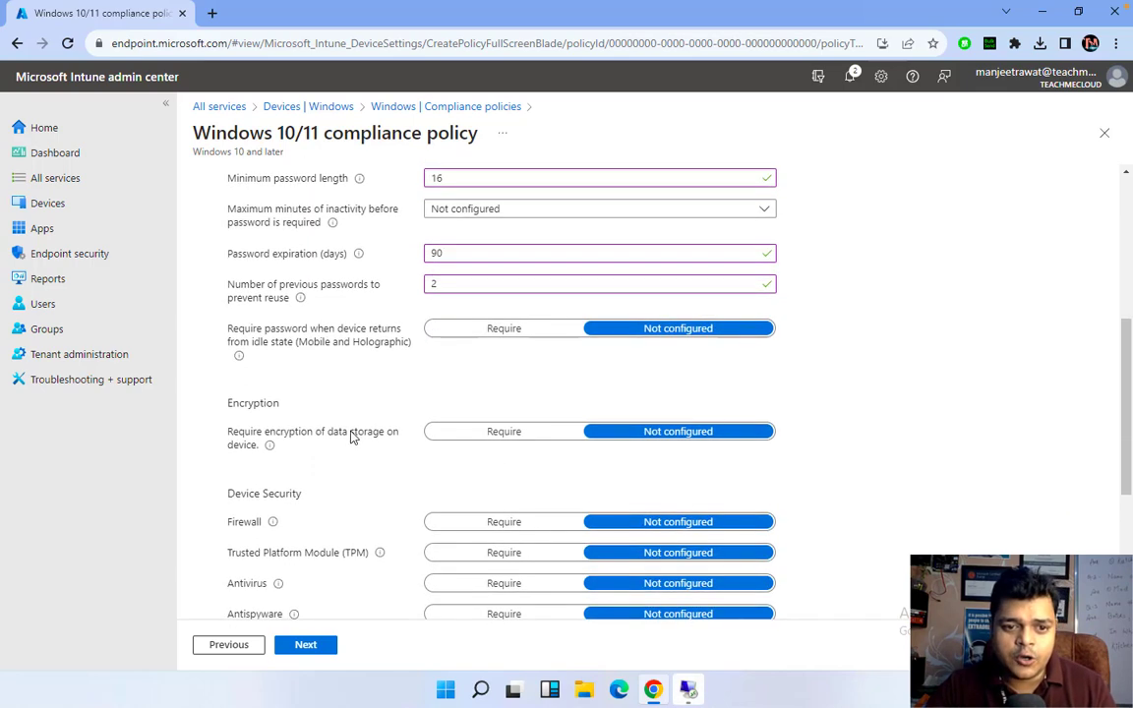
pyautogui.scroll(-2, 352, 436)
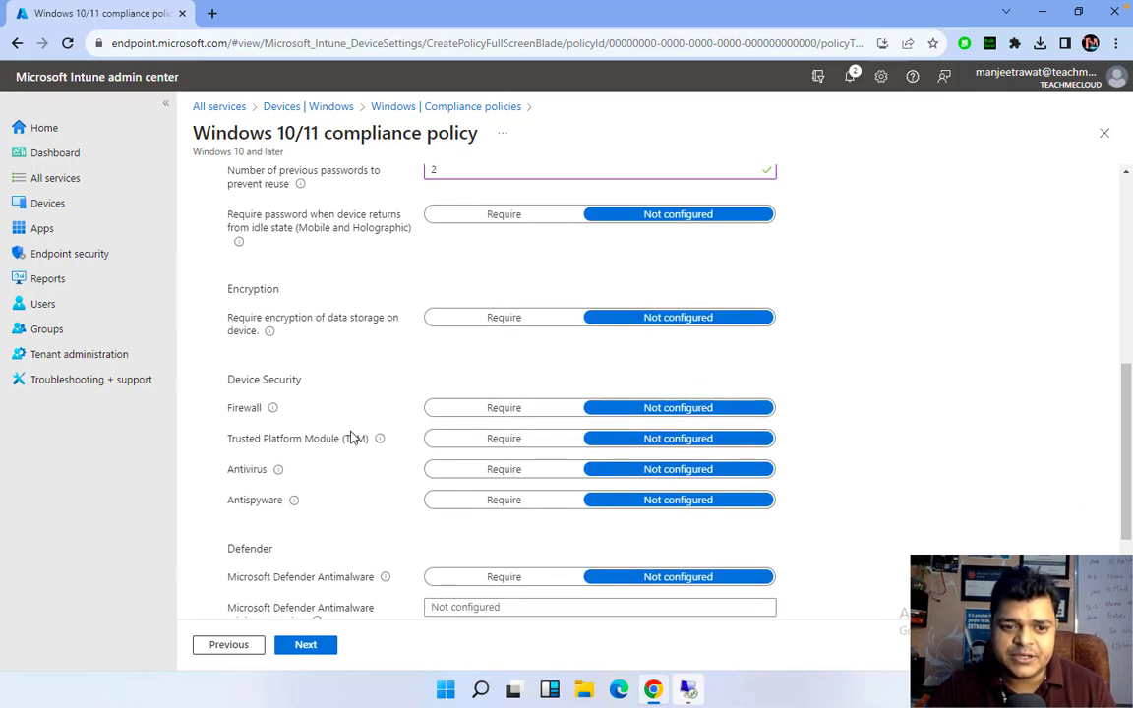
pyautogui.scroll(-3, 388, 491)
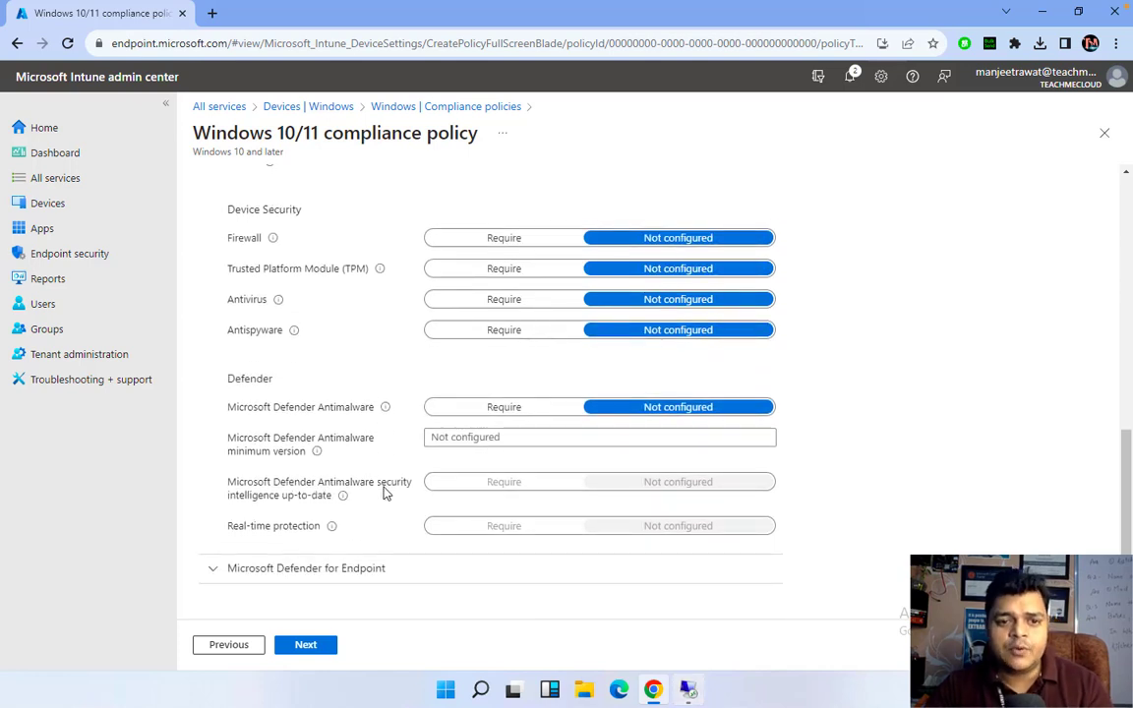
pyautogui.click(501, 301)
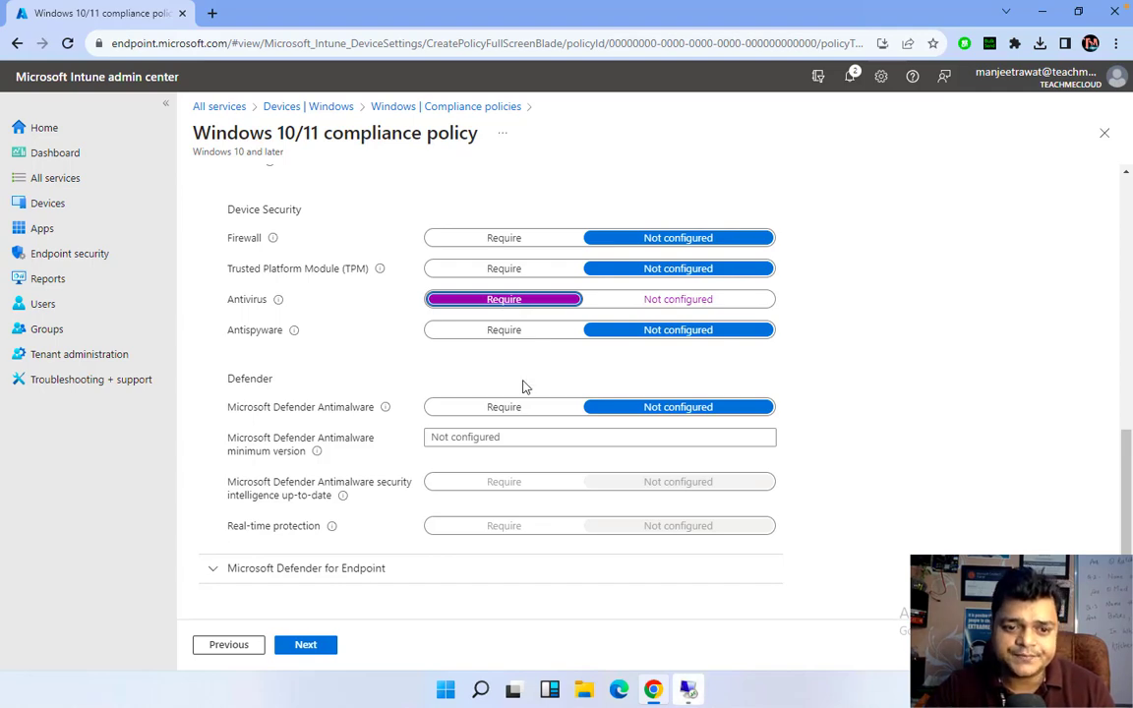
pyautogui.scroll(8, 531, 295)
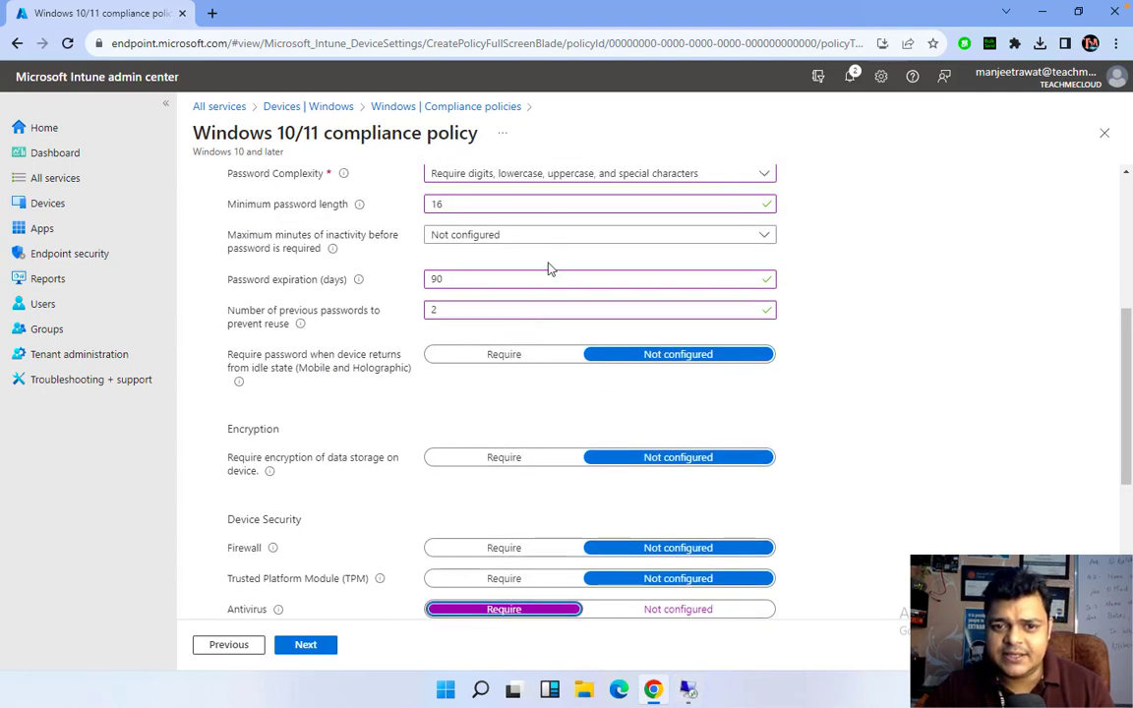
pyautogui.scroll(1, 547, 285)
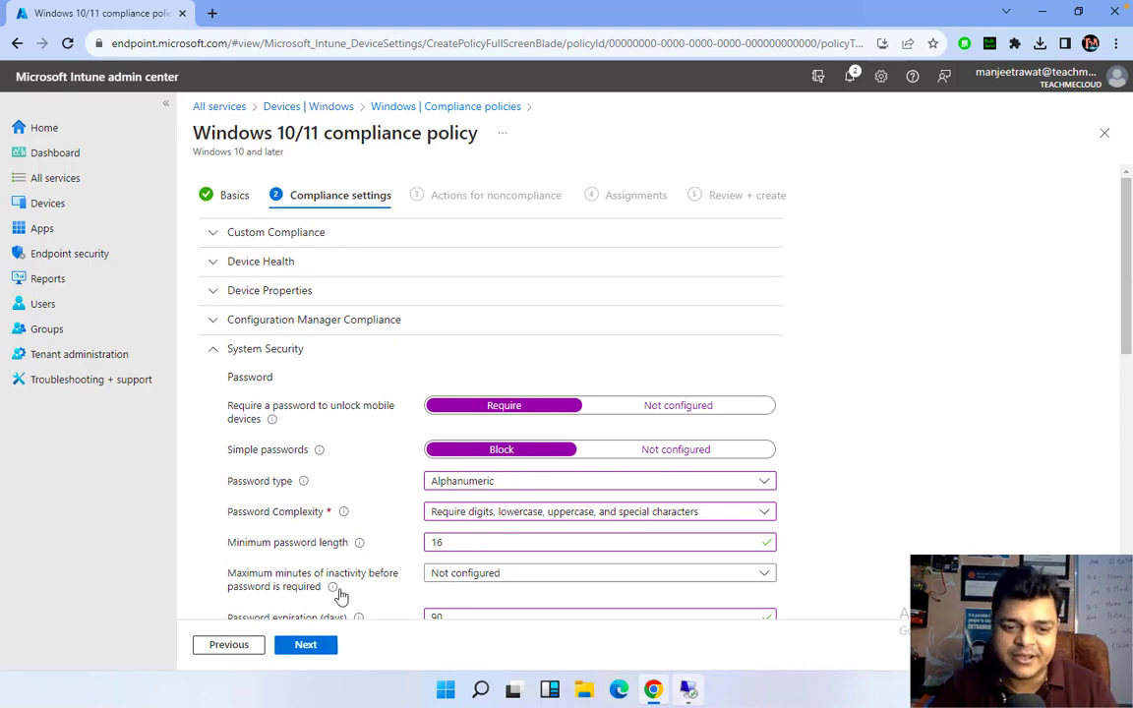
# Add, then remove, a 'Send email to end user' action, keeping only mark-noncompliant, and proceed to Assignments
pyautogui.click(307, 644)
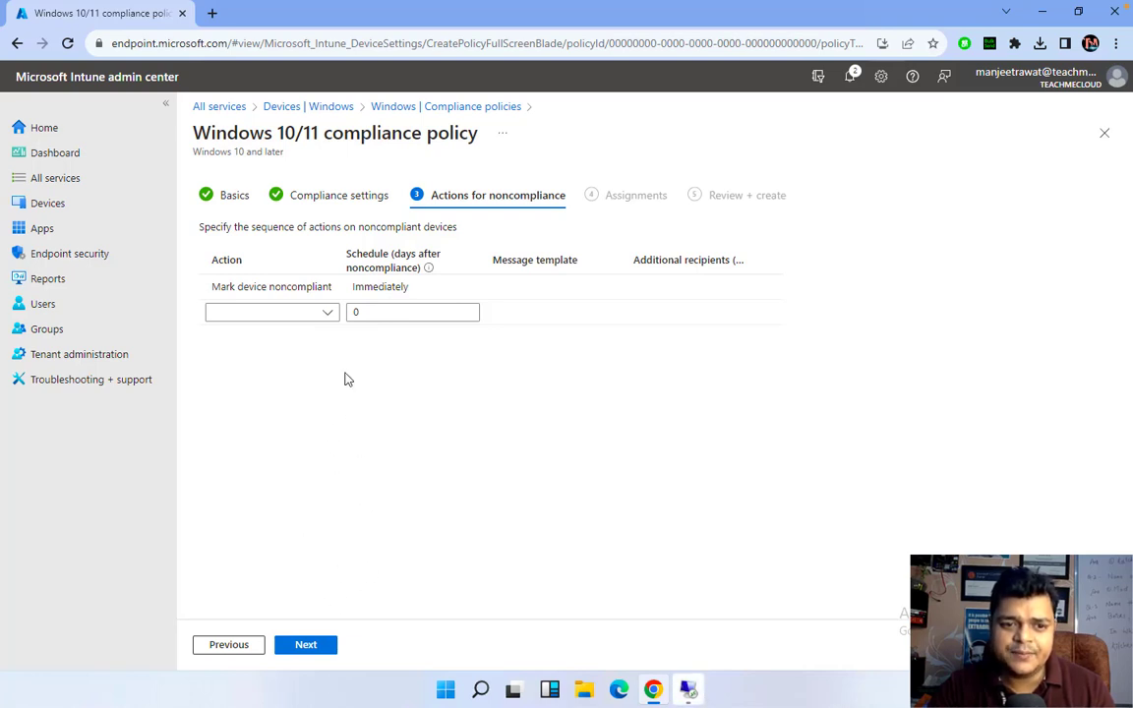
pyautogui.click(323, 313)
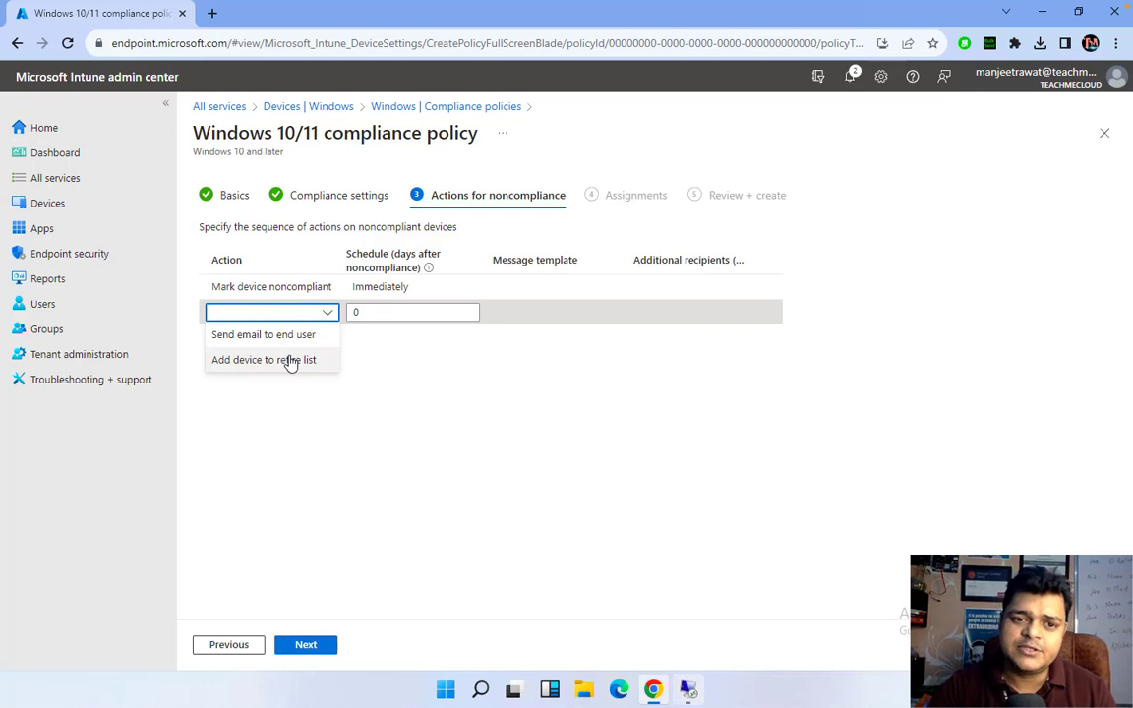
pyautogui.click(305, 334)
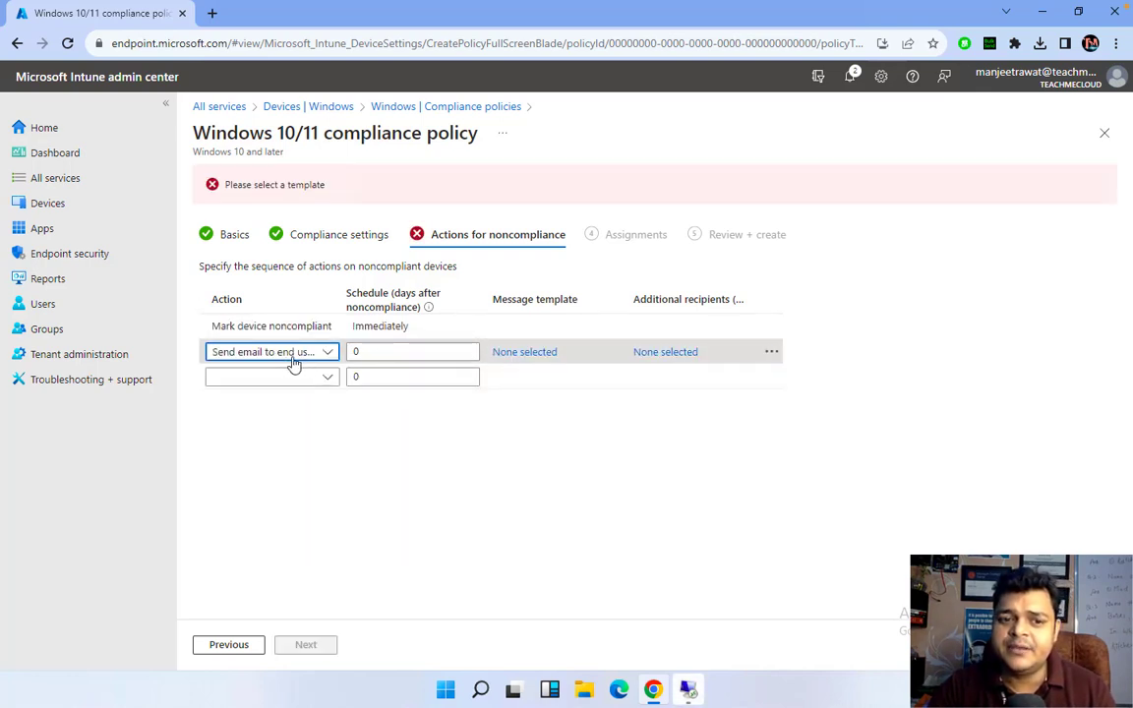
pyautogui.click(411, 358)
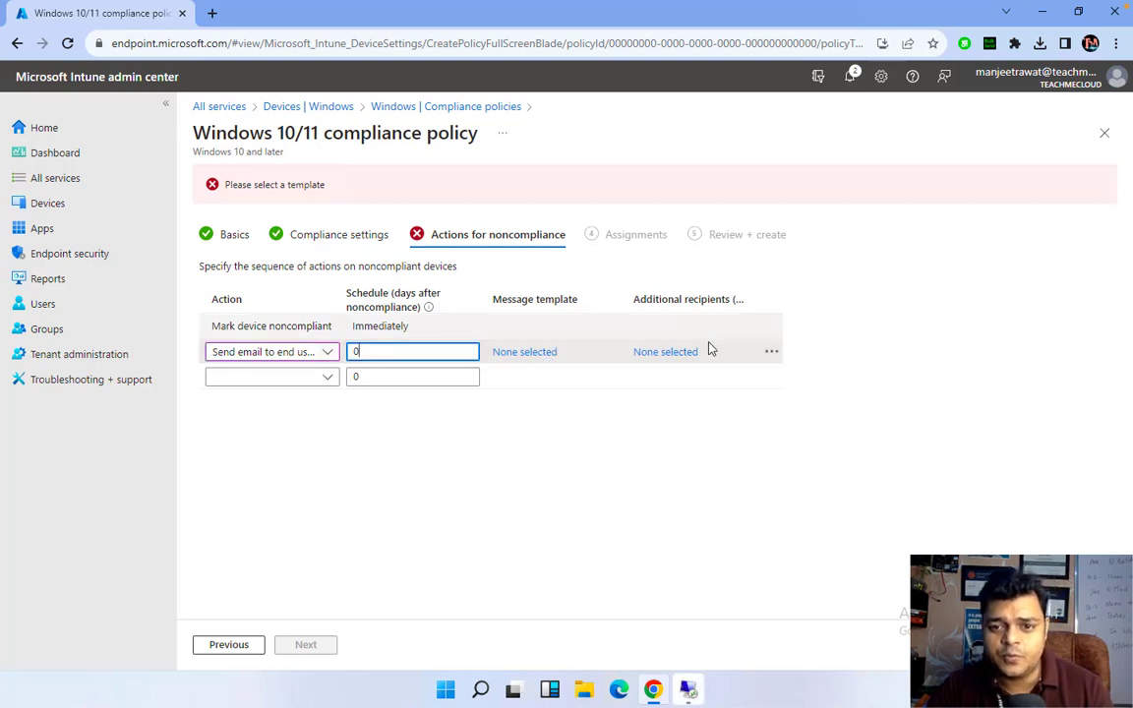
pyautogui.click(770, 353)
pyautogui.click(822, 370)
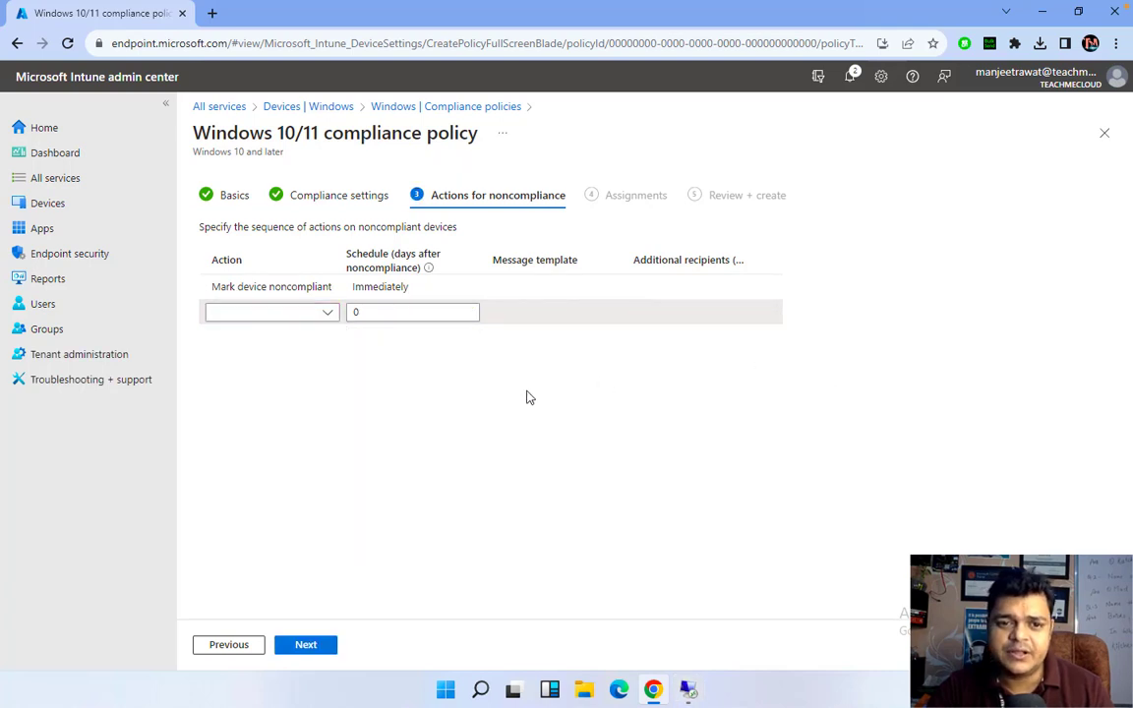
pyautogui.click(300, 647)
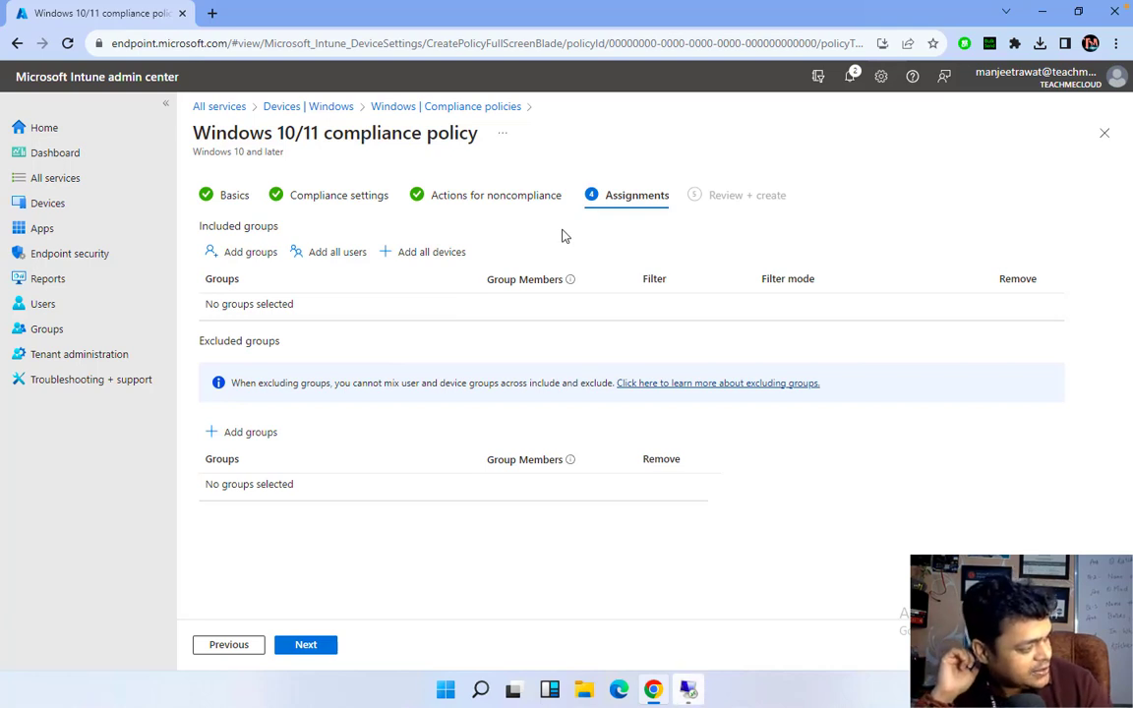
# Search groups for 'grou' and include Group-Intune and intune-group in the policy assignment
pyautogui.click(251, 251)
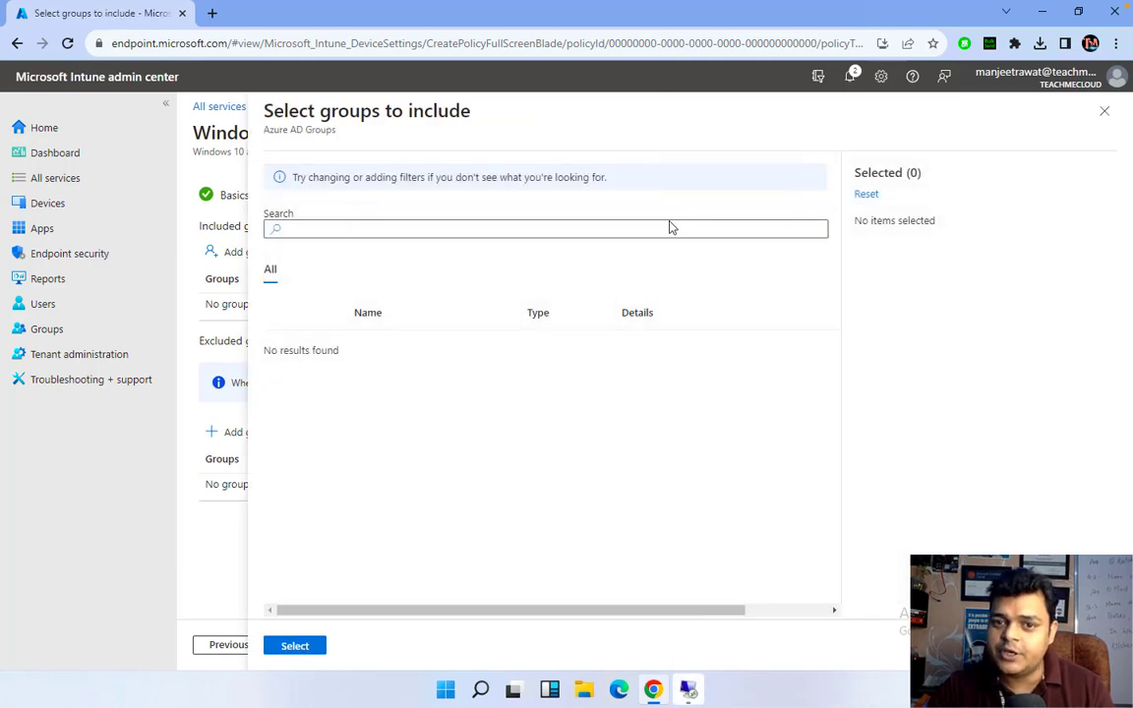
pyautogui.click(671, 231)
pyautogui.write('i')
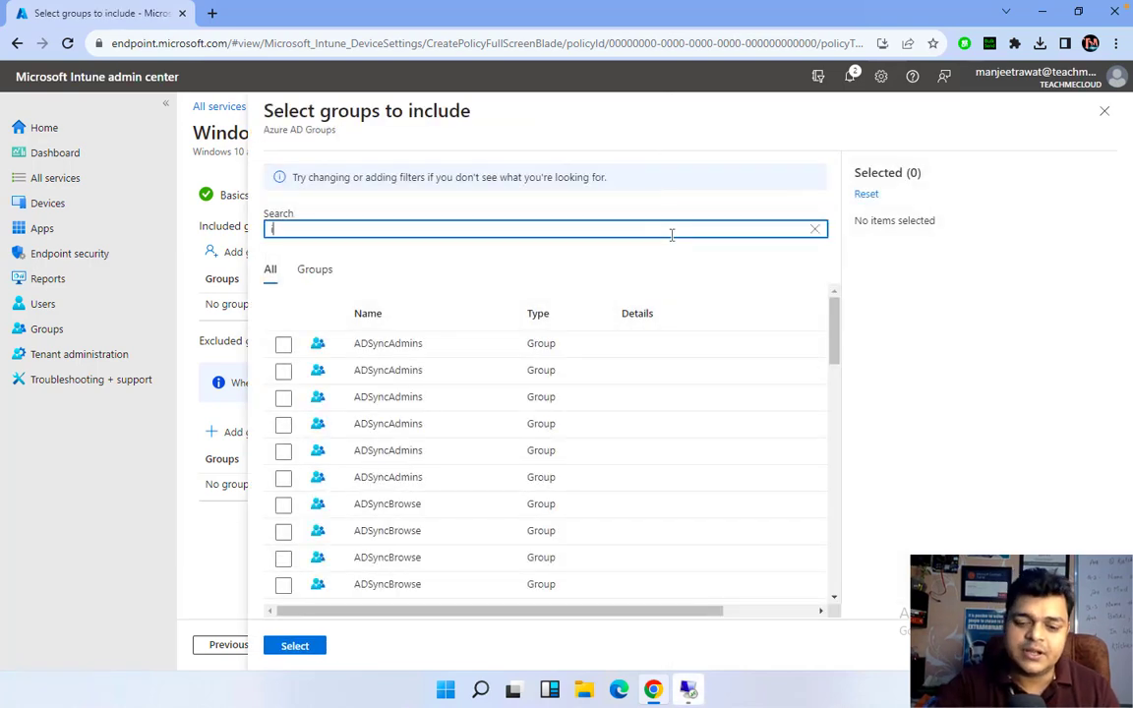
pyautogui.write('n')
pyautogui.press('BackSpace')
pyautogui.press('BackSpace')
pyautogui.write('g')
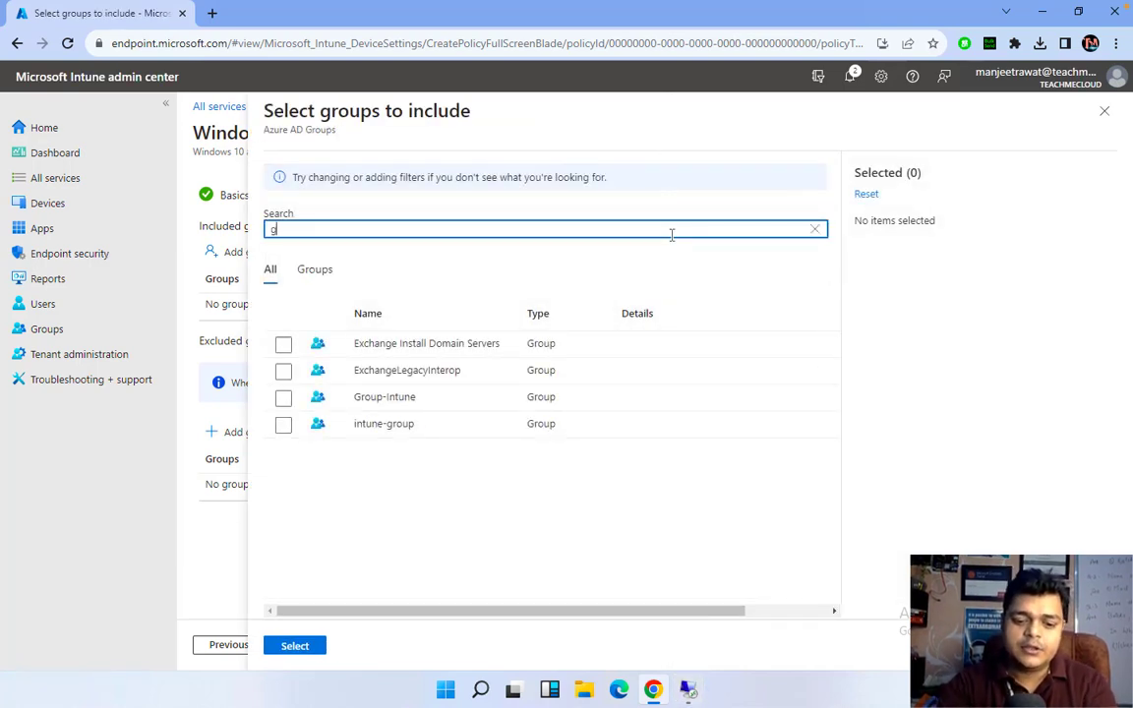
pyautogui.write('rou')
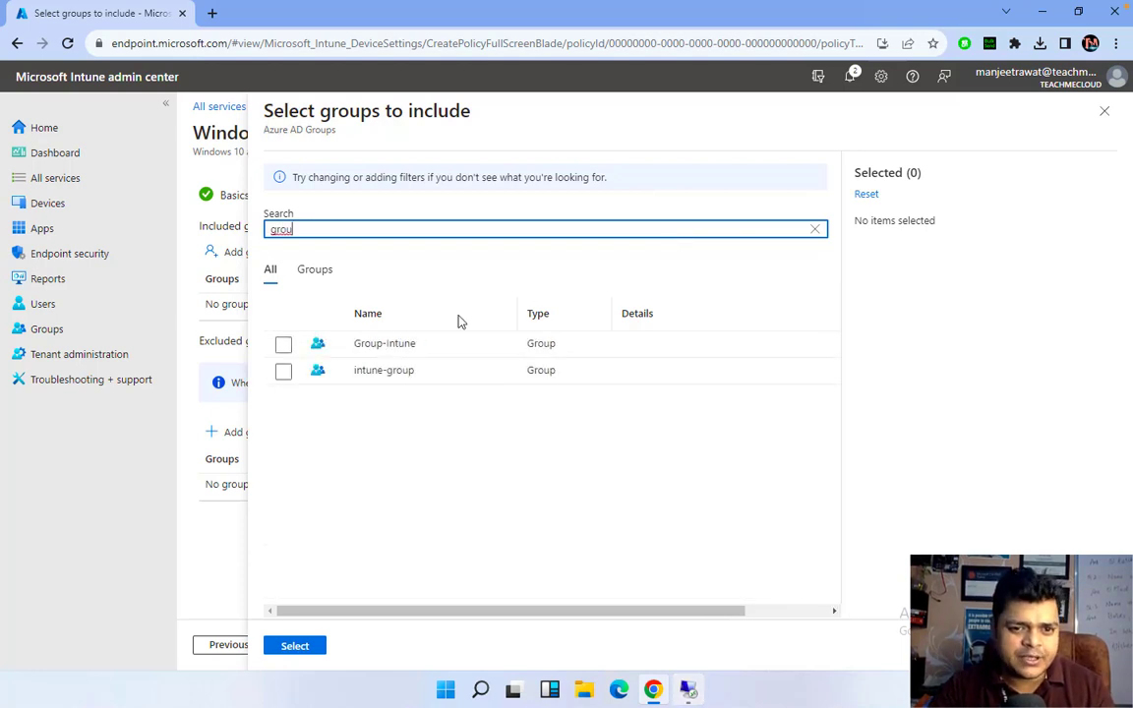
pyautogui.click(283, 344)
pyautogui.click(283, 371)
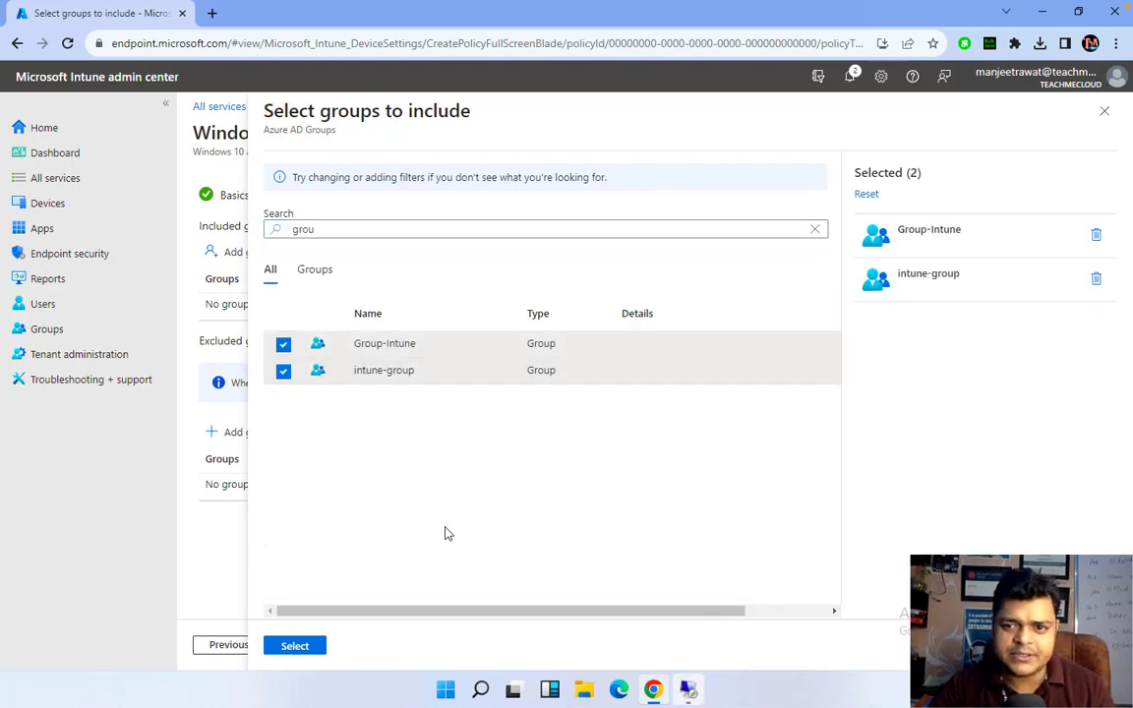
pyautogui.click(303, 649)
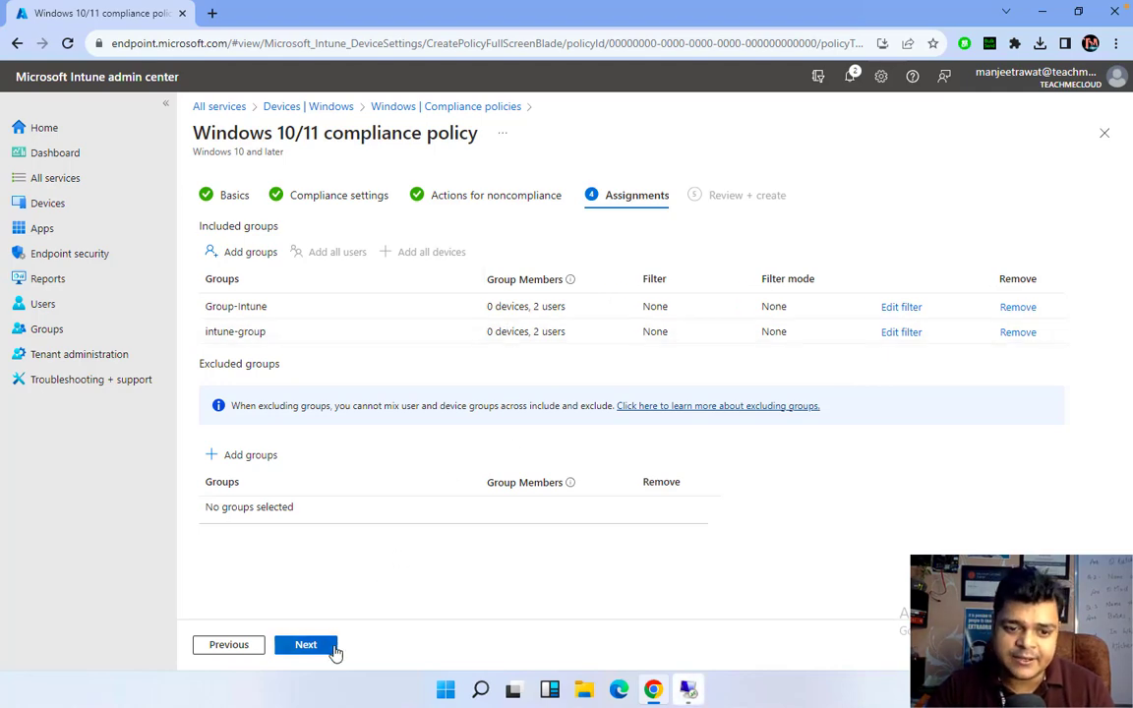
# Look over the Review + create summary and create the training-rule policy
pyautogui.click(316, 649)
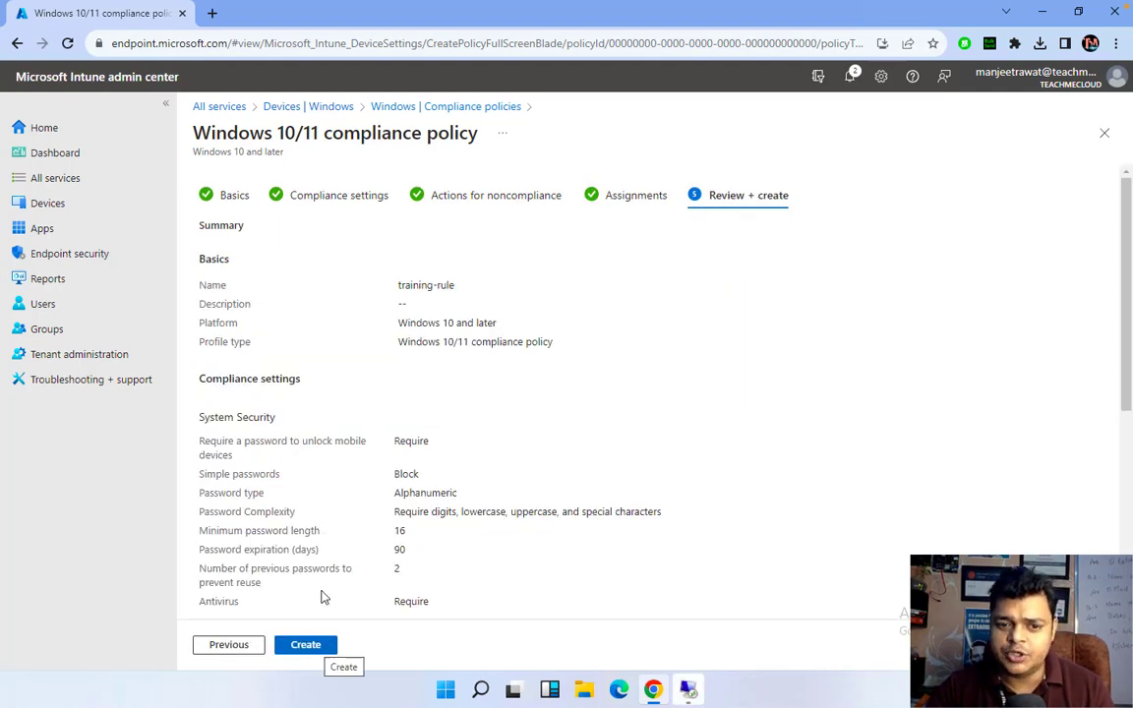
pyautogui.scroll(-4, 429, 410)
pyautogui.scroll(1, 455, 346)
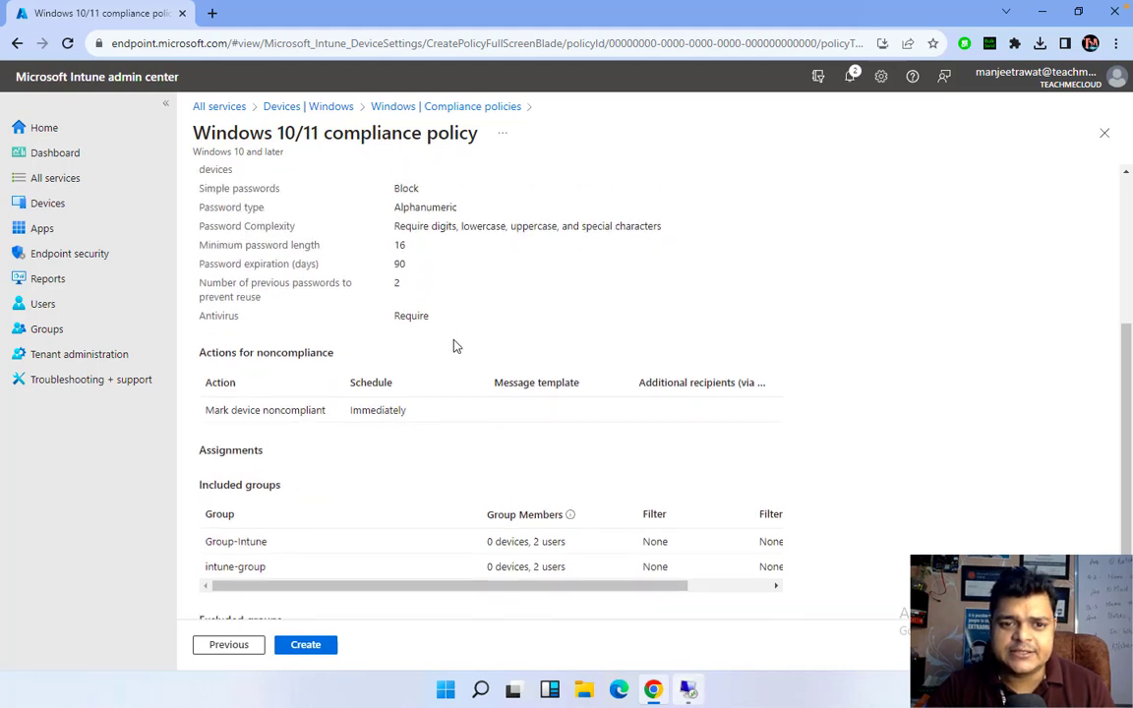
pyautogui.click(312, 645)
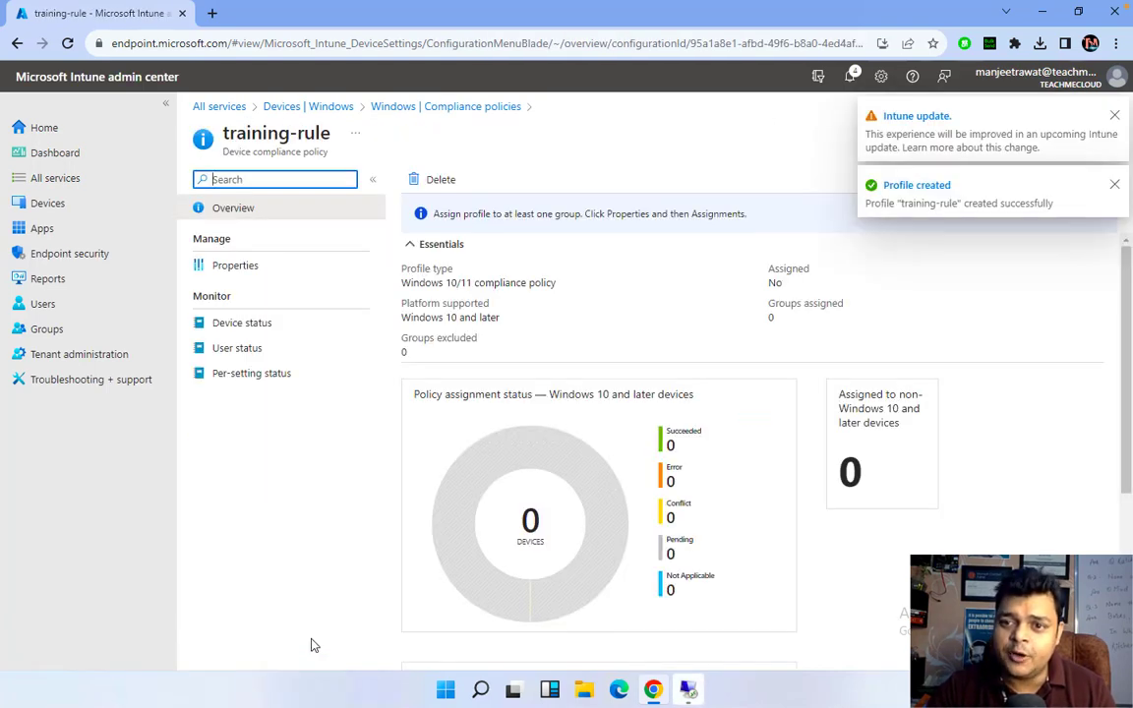
pyautogui.click(1120, 115)
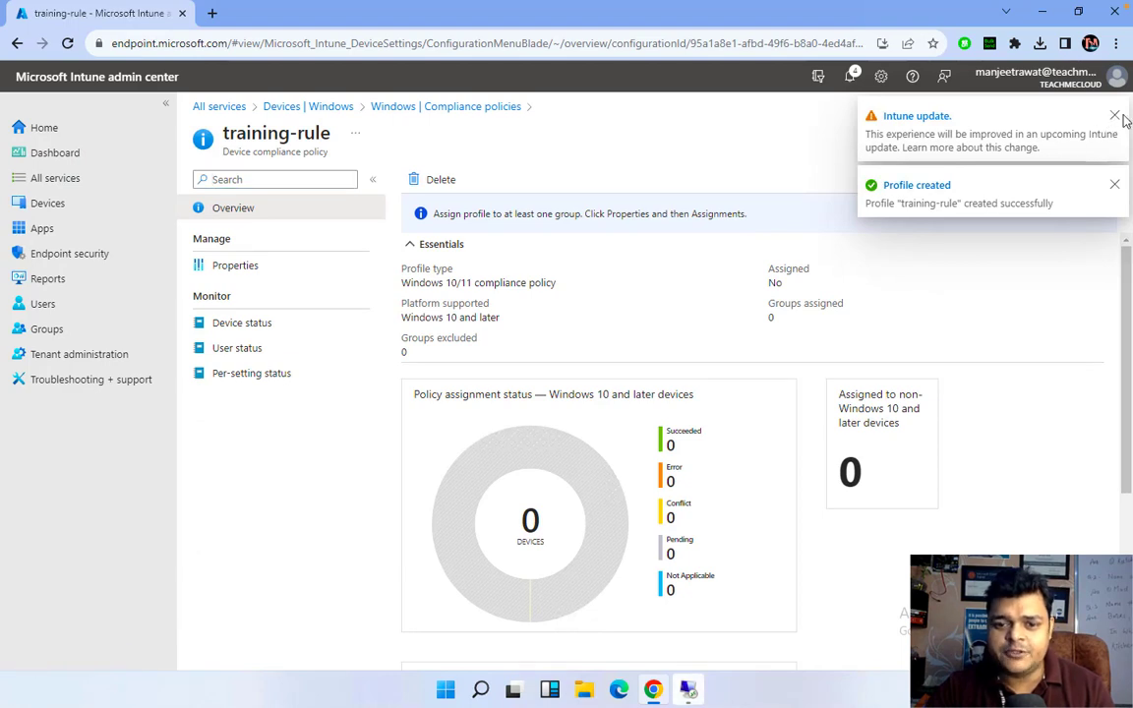
pyautogui.click(1115, 184)
pyautogui.click(1115, 116)
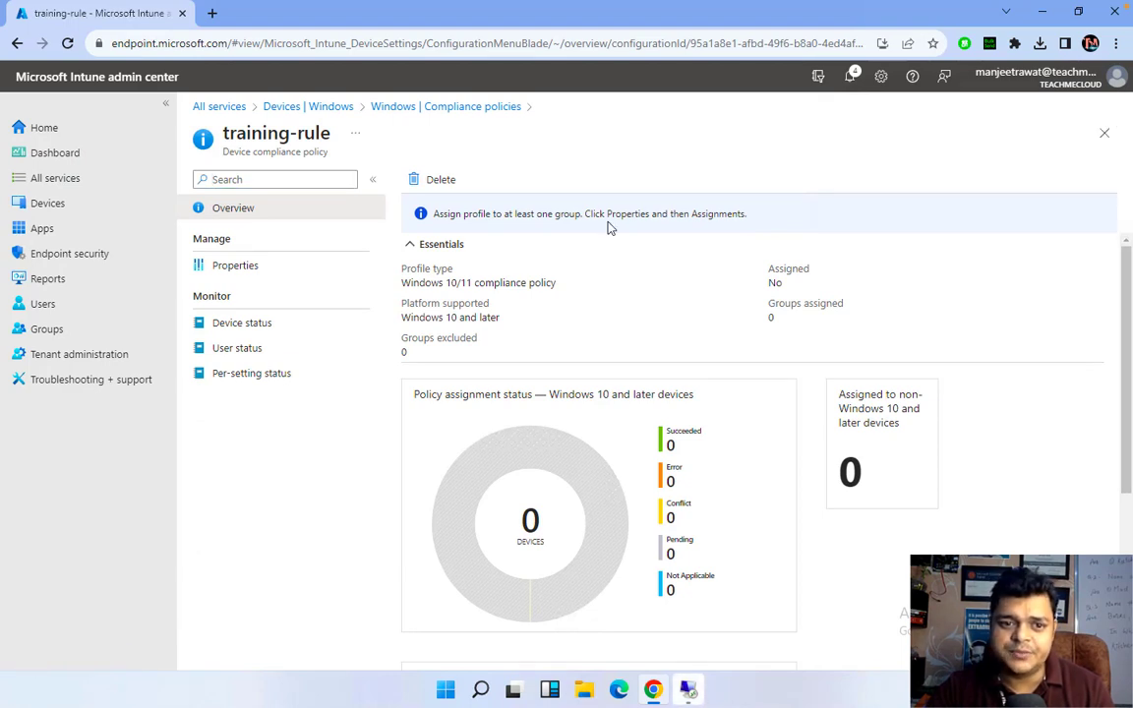
pyautogui.click(243, 350)
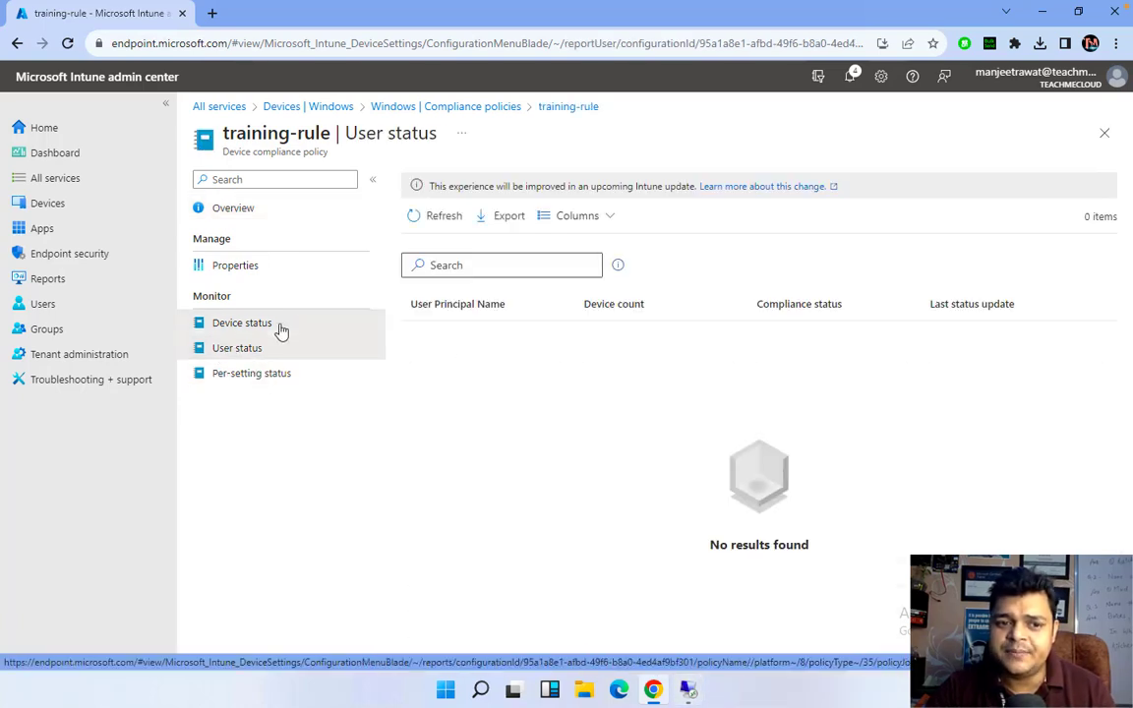
pyautogui.click(281, 326)
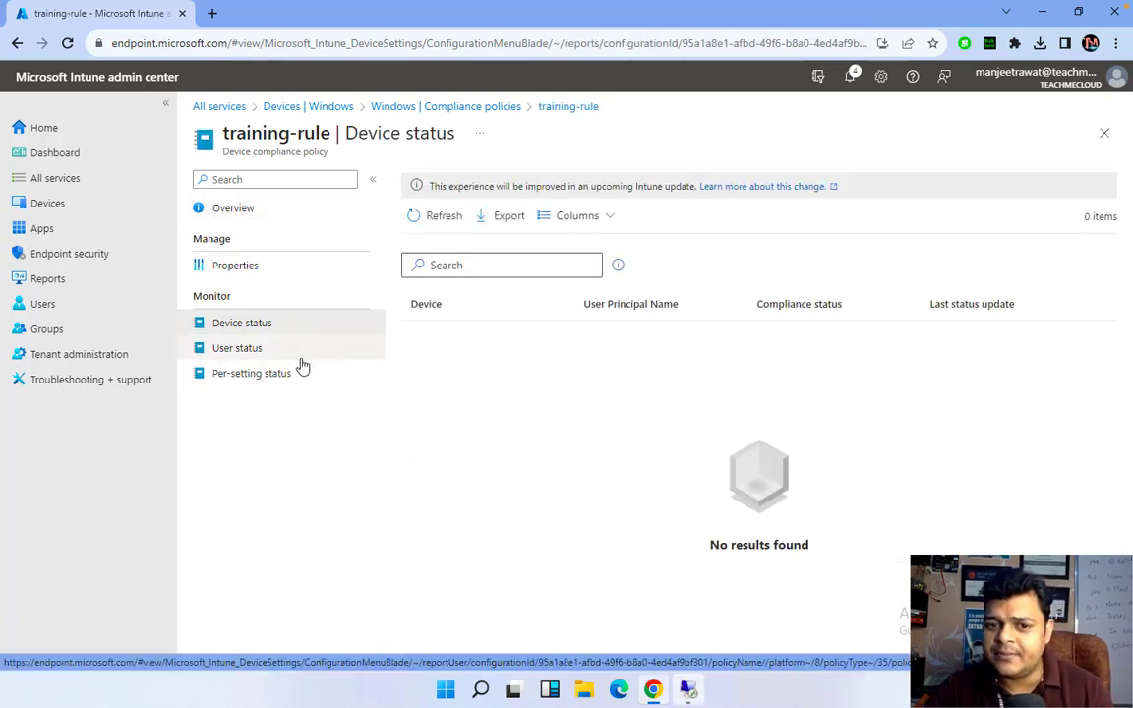
pyautogui.click(264, 377)
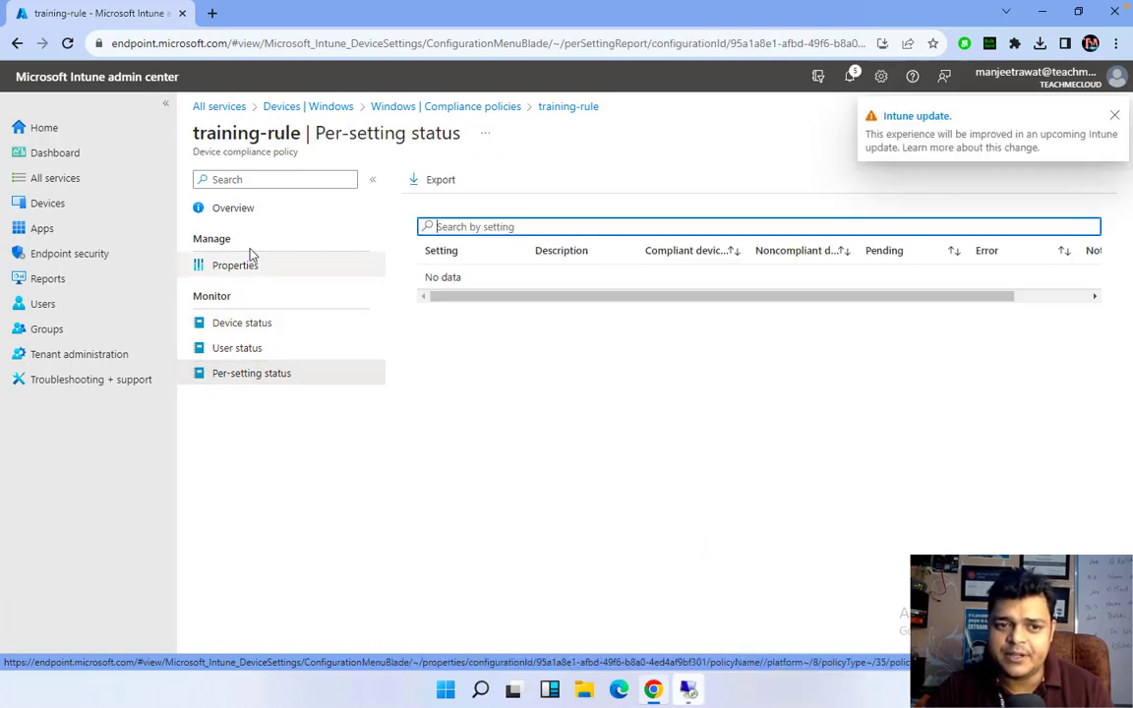
pyautogui.click(233, 213)
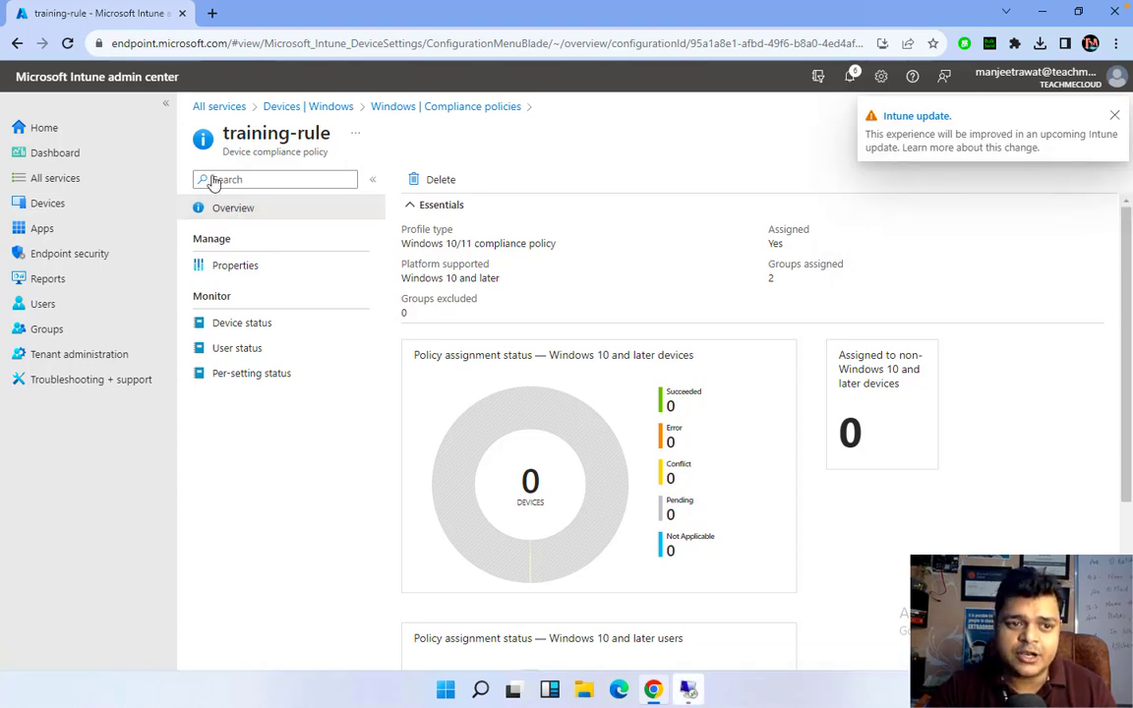
# Find Group-Intune by searching 'g' in Groups and show its two user members
pyautogui.click(45, 335)
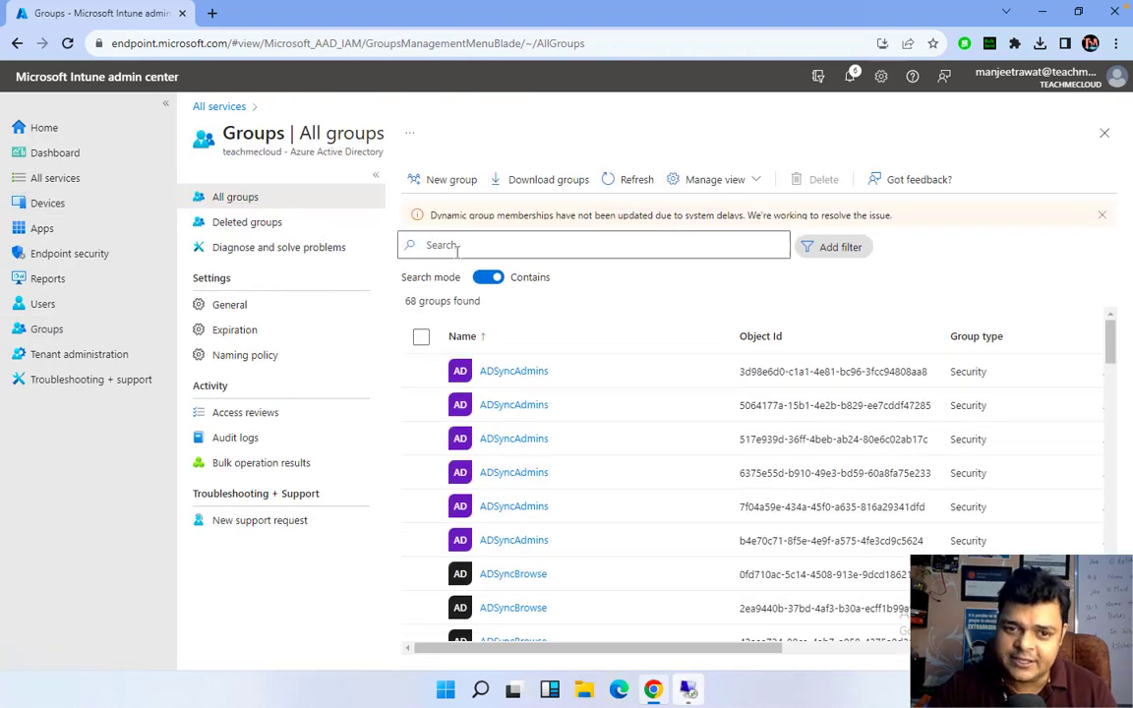
pyautogui.click(457, 249)
pyautogui.write('gr')
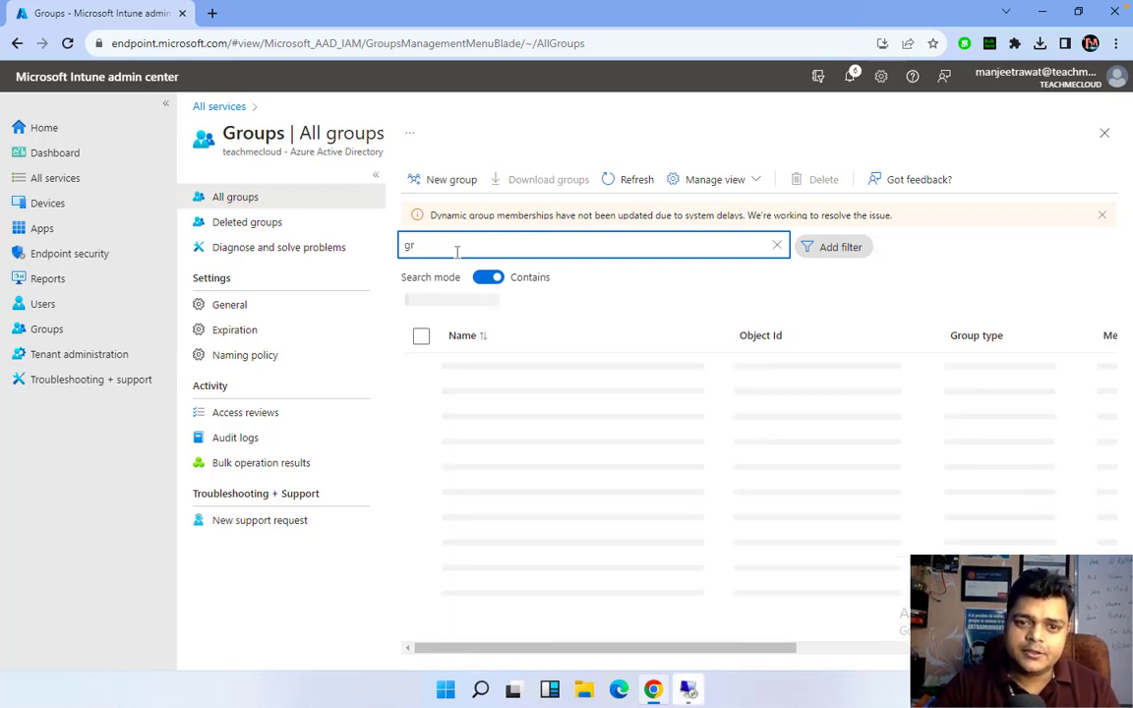
pyautogui.click(516, 375)
pyautogui.click(517, 372)
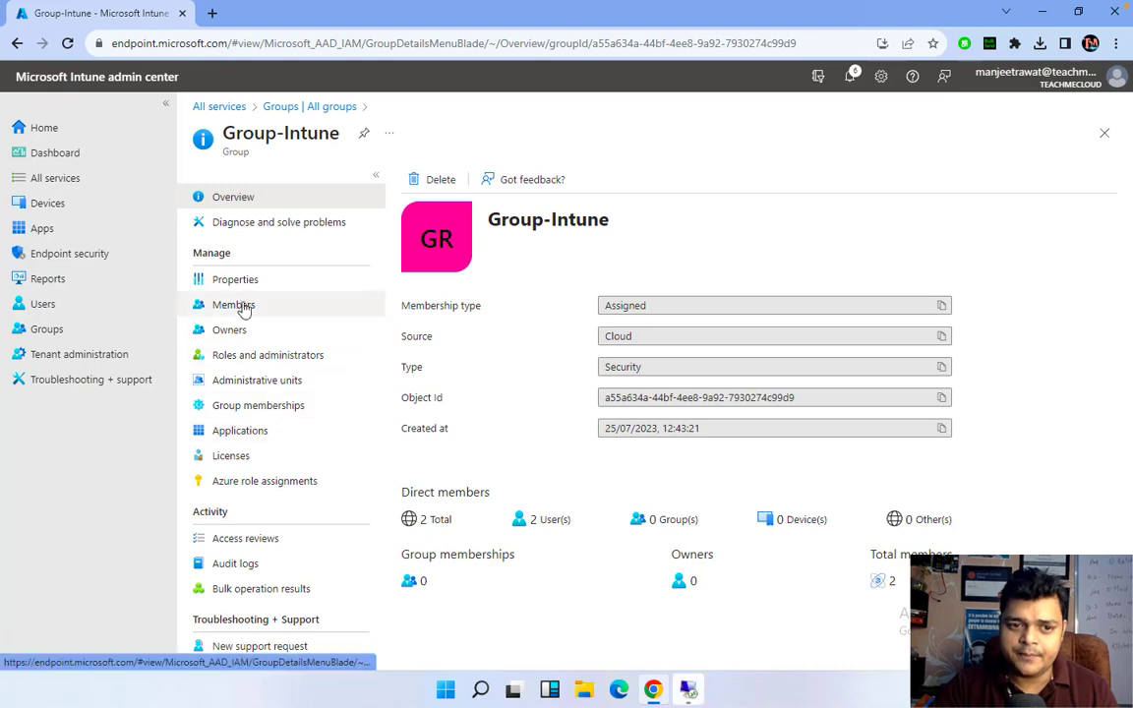
pyautogui.click(241, 306)
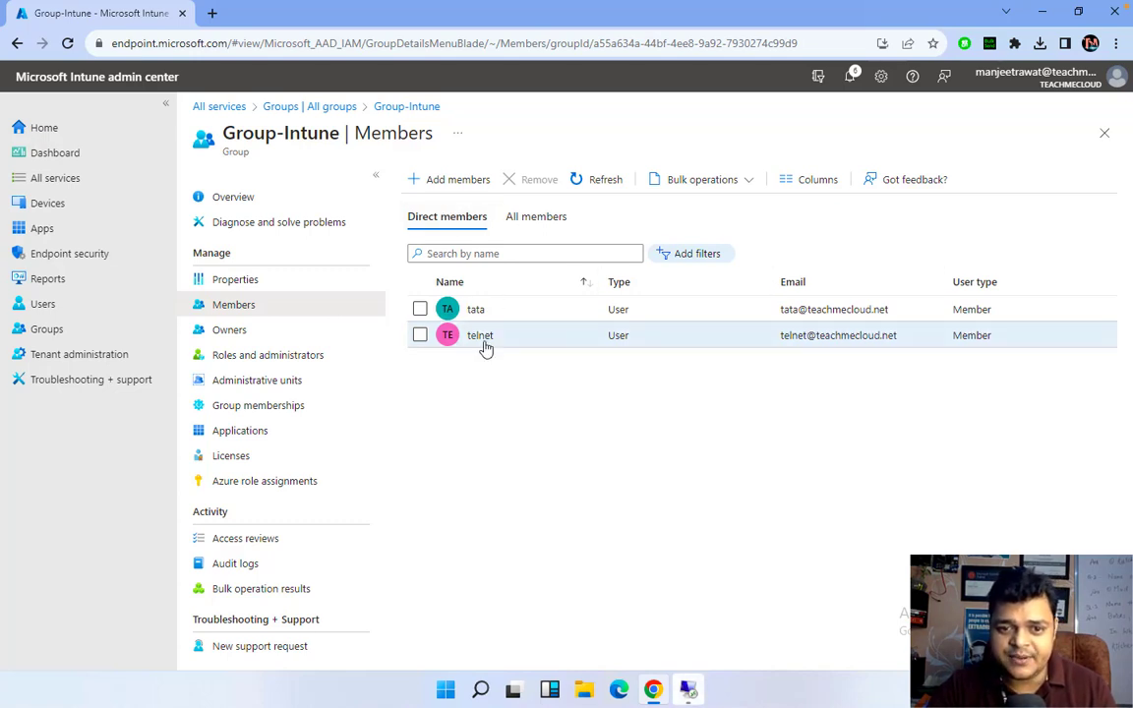
# Navigate to Devices > Windows > Windows enrollment > Automatic Enrollment
pyautogui.click(65, 206)
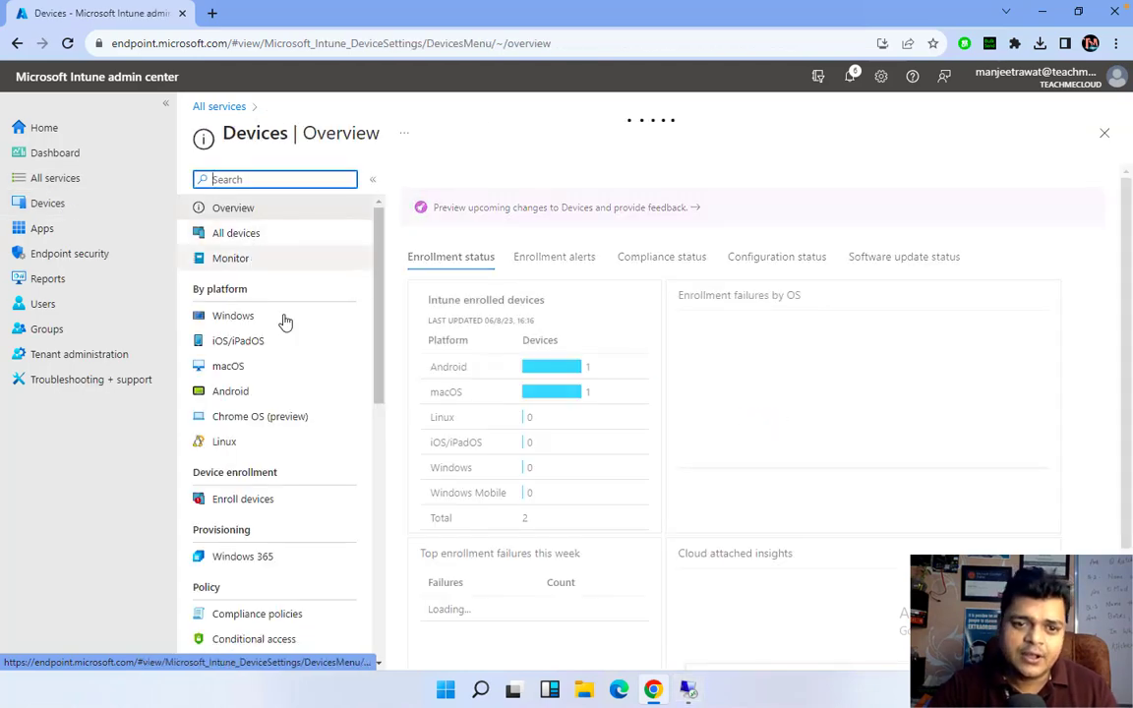
pyautogui.click(226, 316)
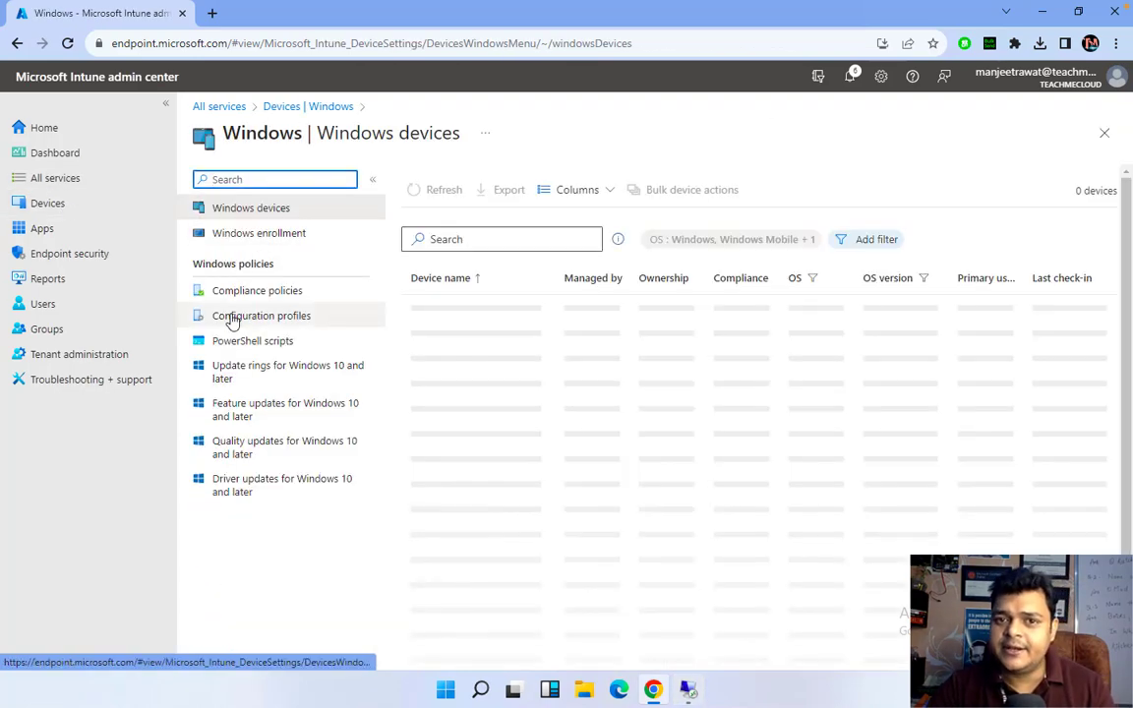
pyautogui.click(274, 244)
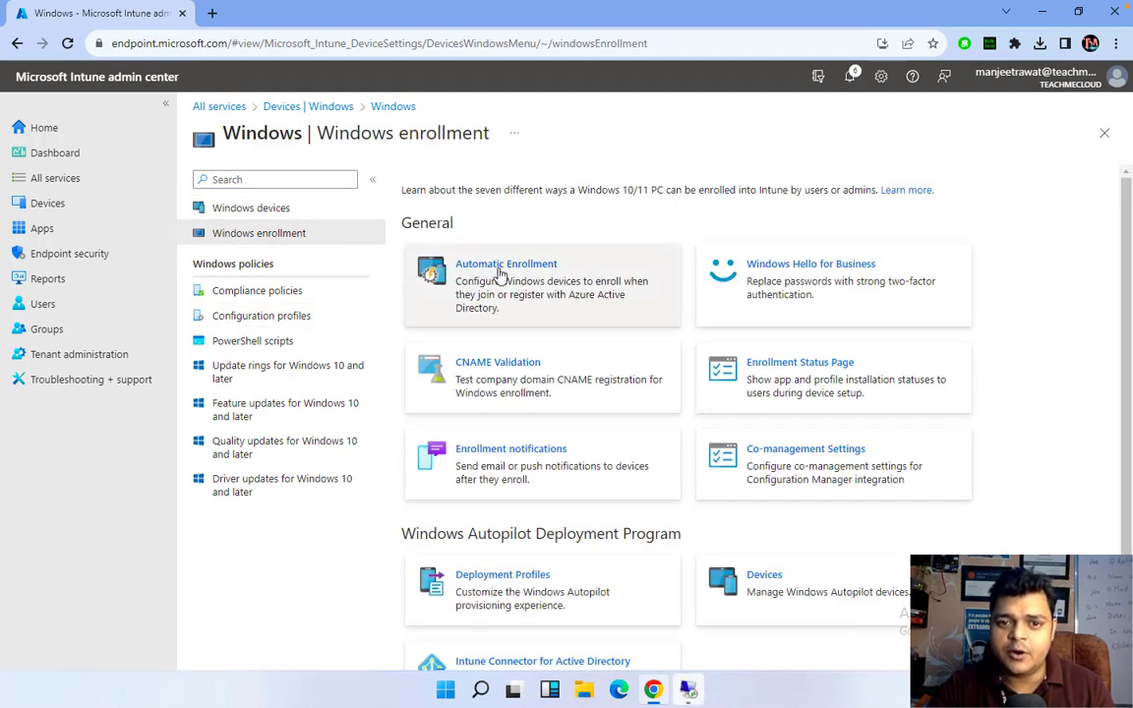
pyautogui.click(499, 272)
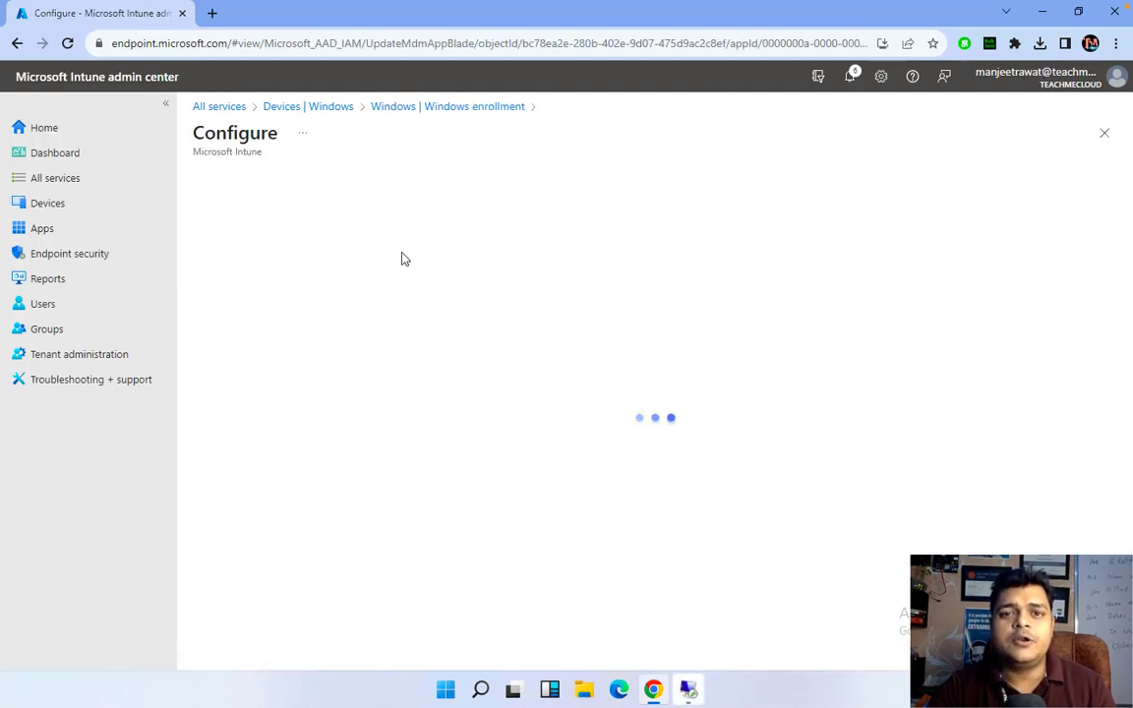
# Select and copy the entire MDM discovery URL
pyautogui.doubleClick(470, 273)
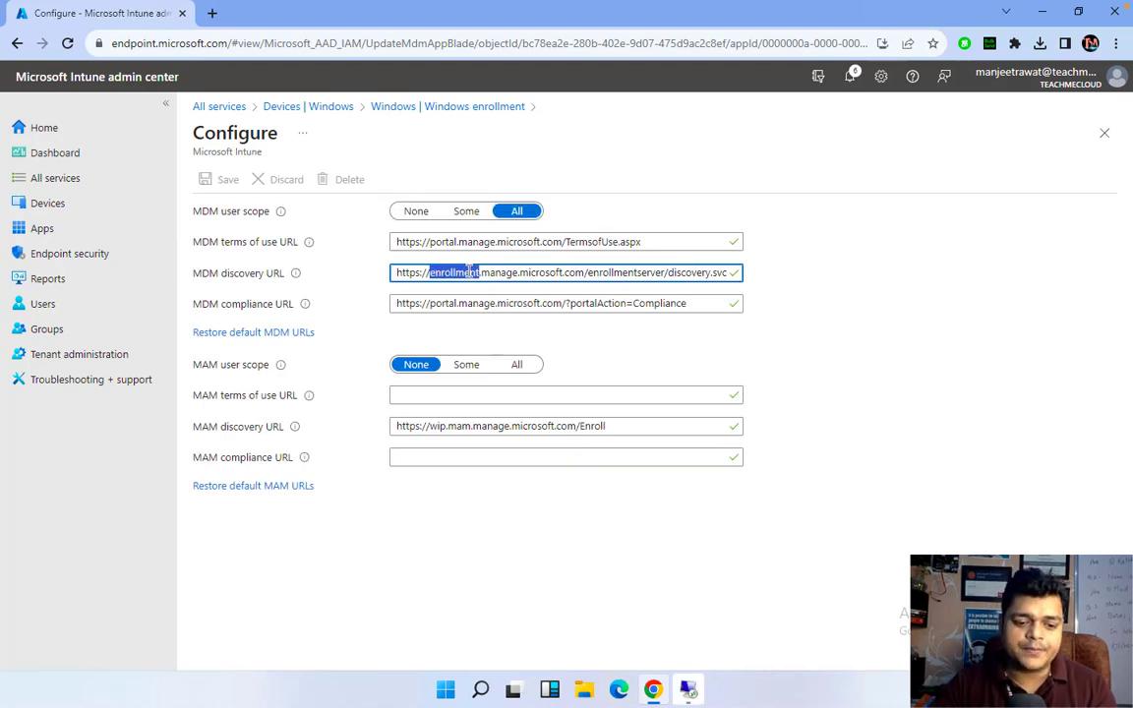
pyautogui.hotkey('ctrl', 'a')
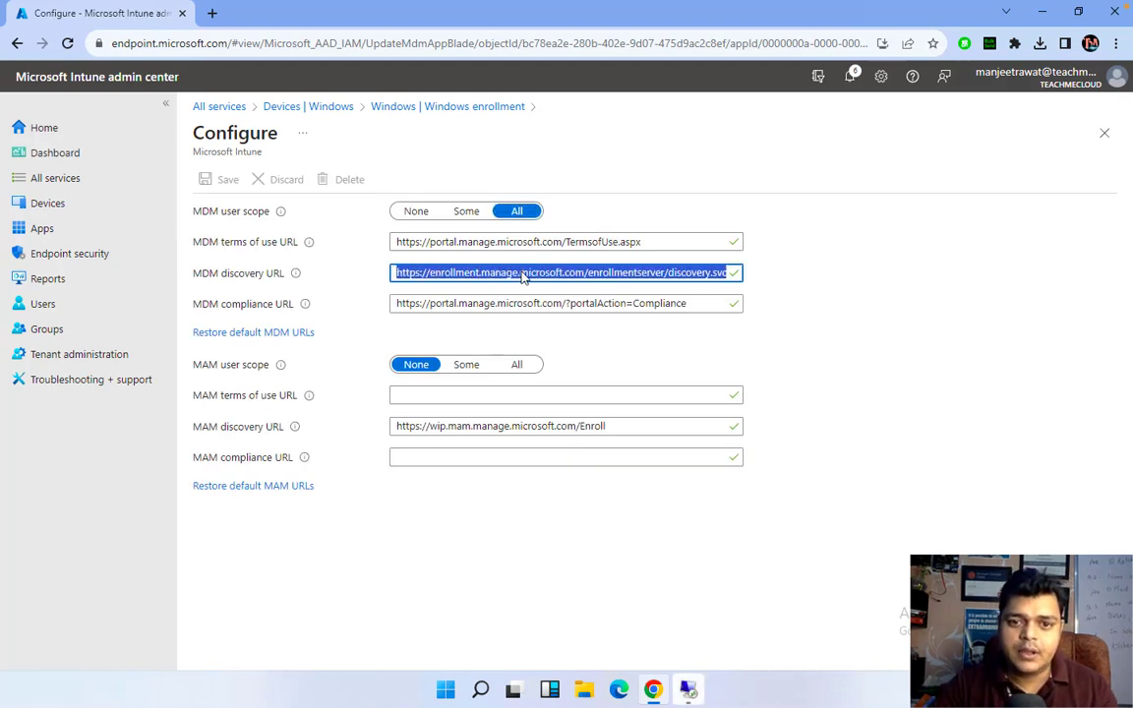
pyautogui.rightClick(531, 272)
pyautogui.click(565, 335)
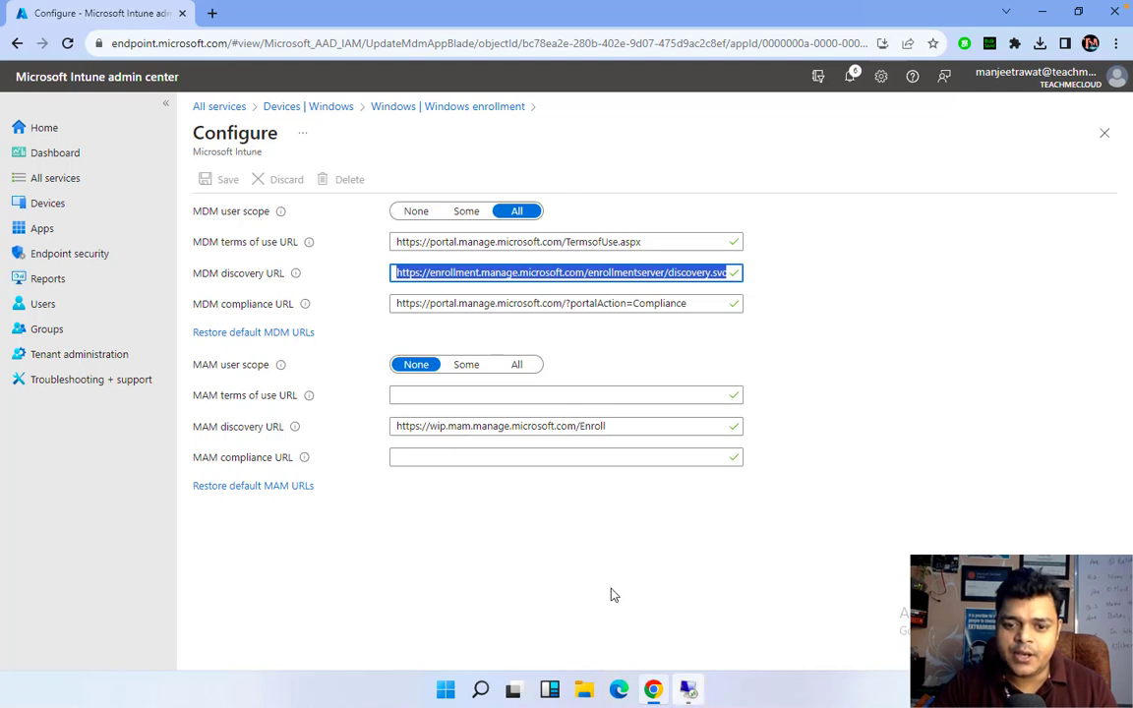
pyautogui.click(687, 690)
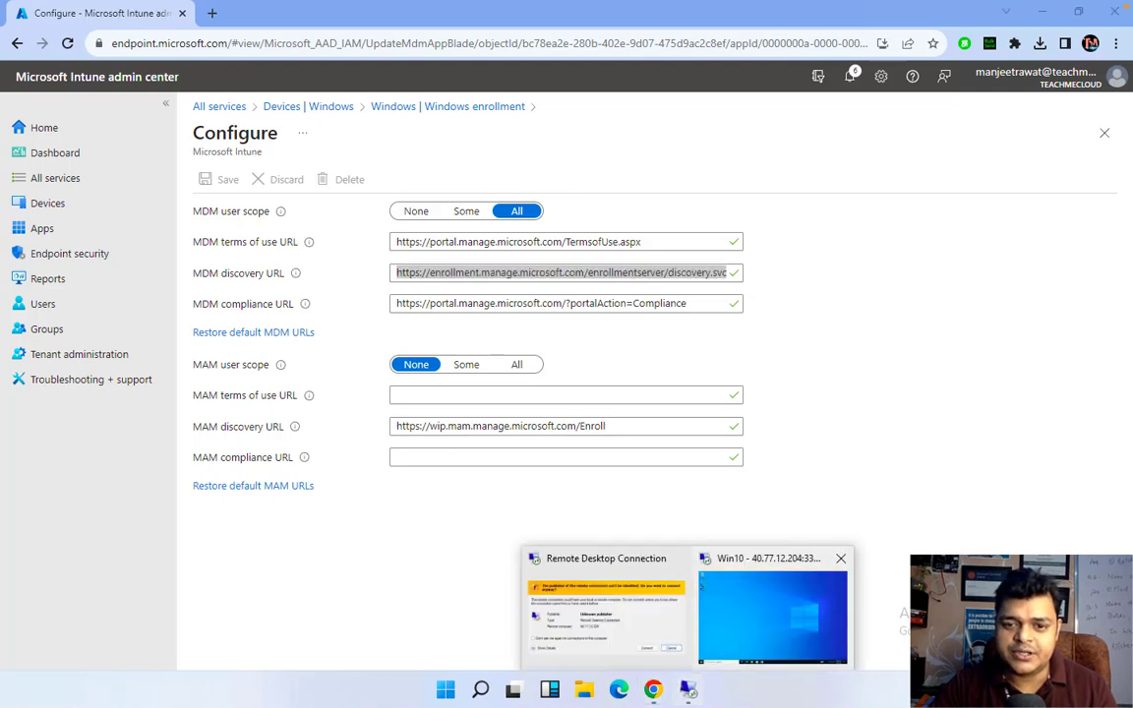
# On the Win10 VM, go to Accounts > Access work or school and choose Enroll only in device management
pyautogui.click(772, 612)
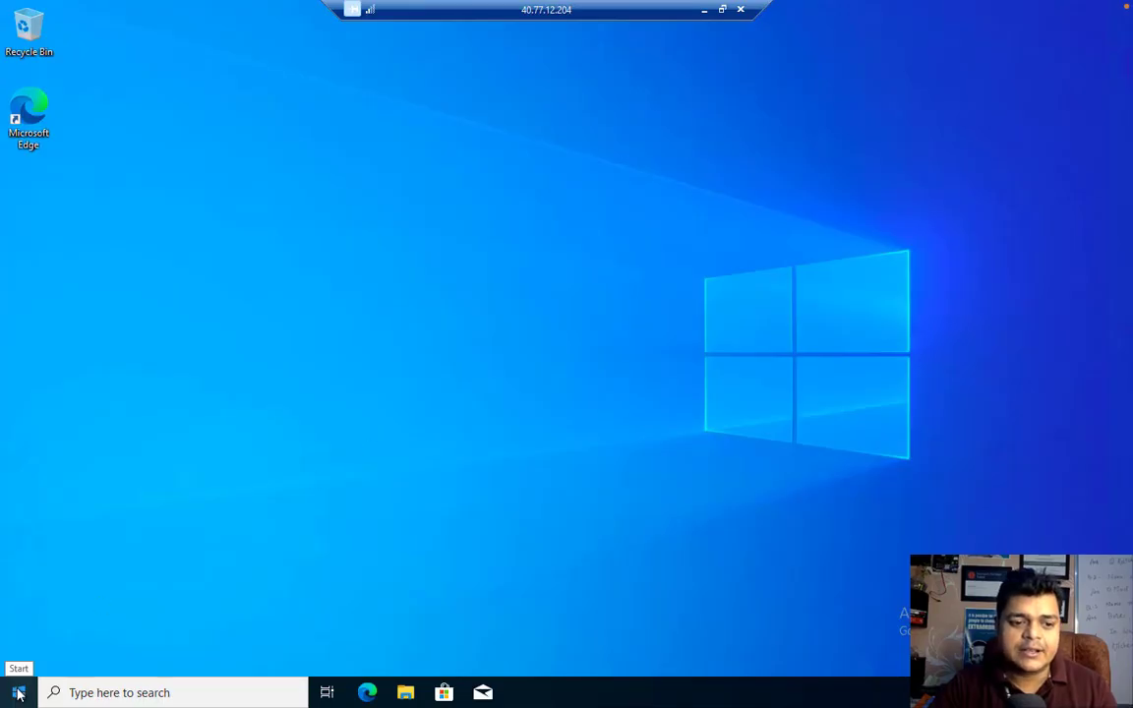
pyautogui.rightClick(17, 693)
pyautogui.click(78, 534)
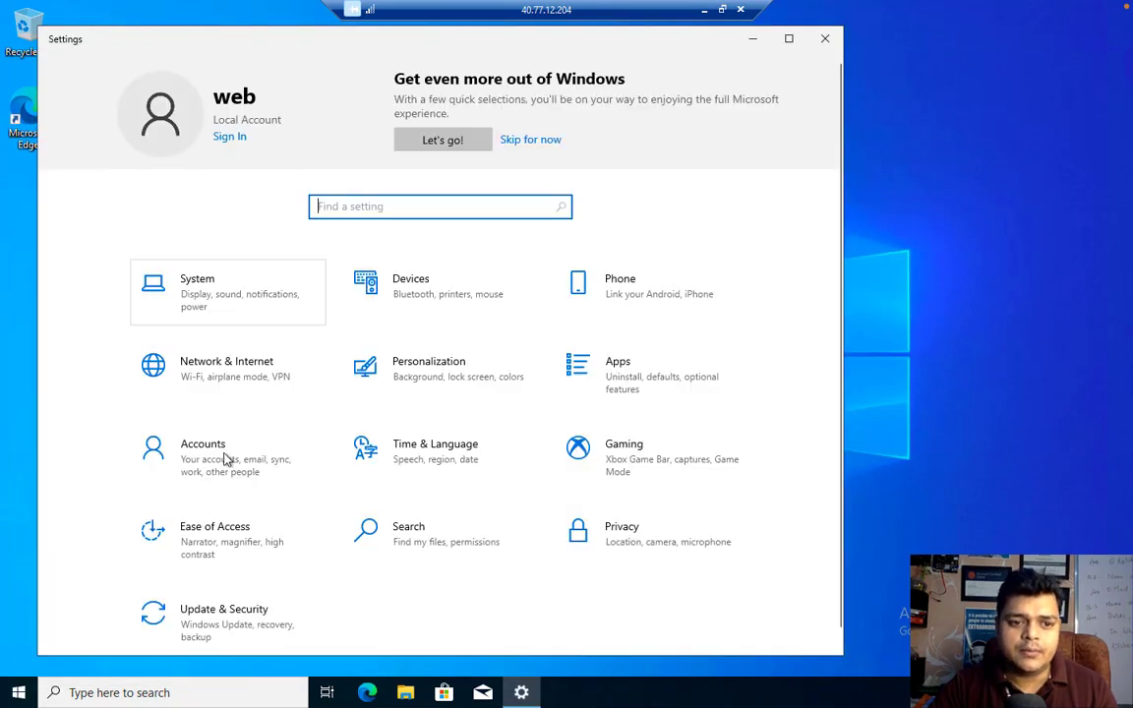
pyautogui.click(216, 459)
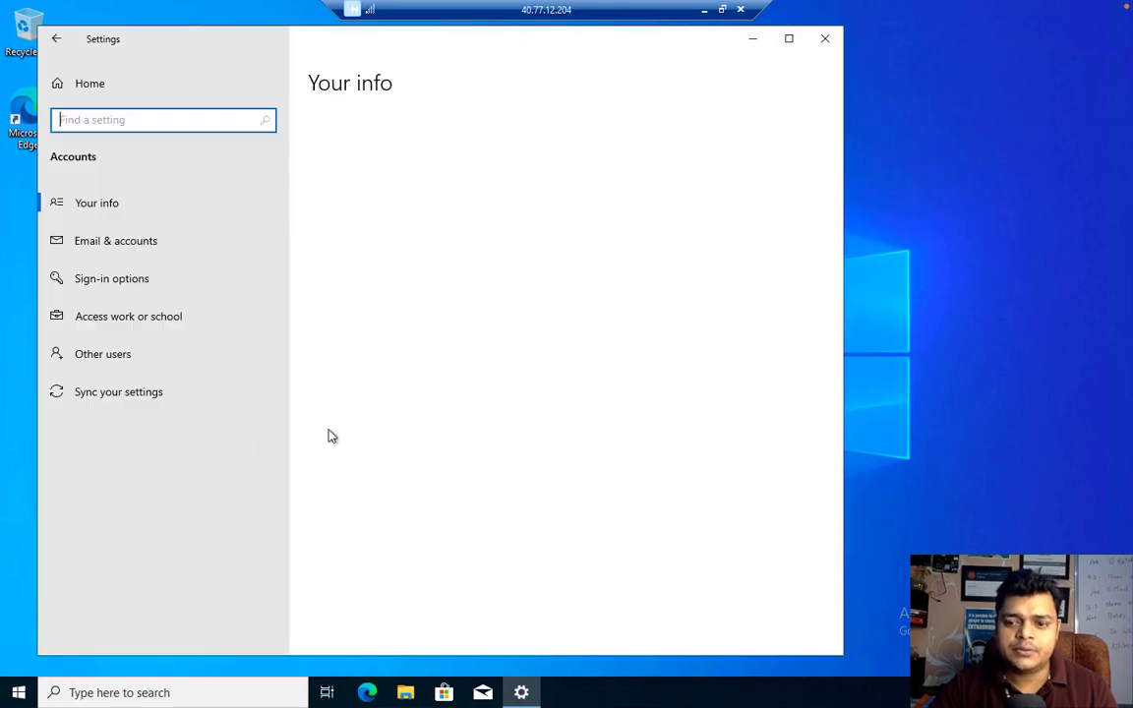
pyautogui.click(131, 320)
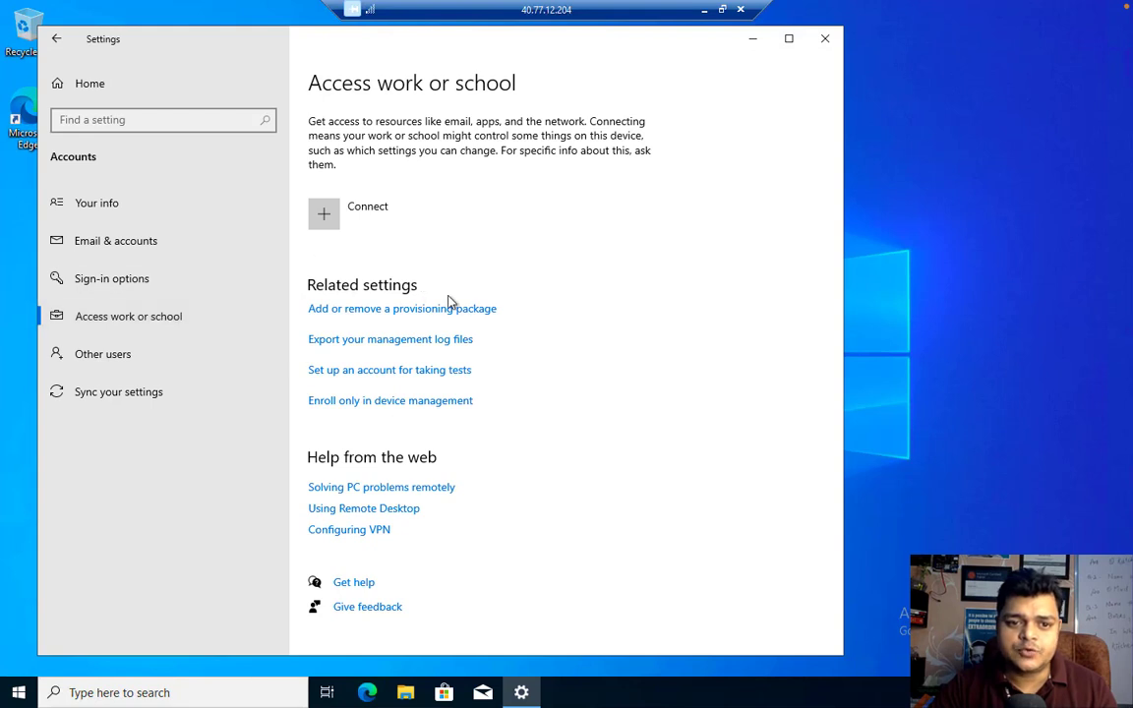
pyautogui.click(358, 403)
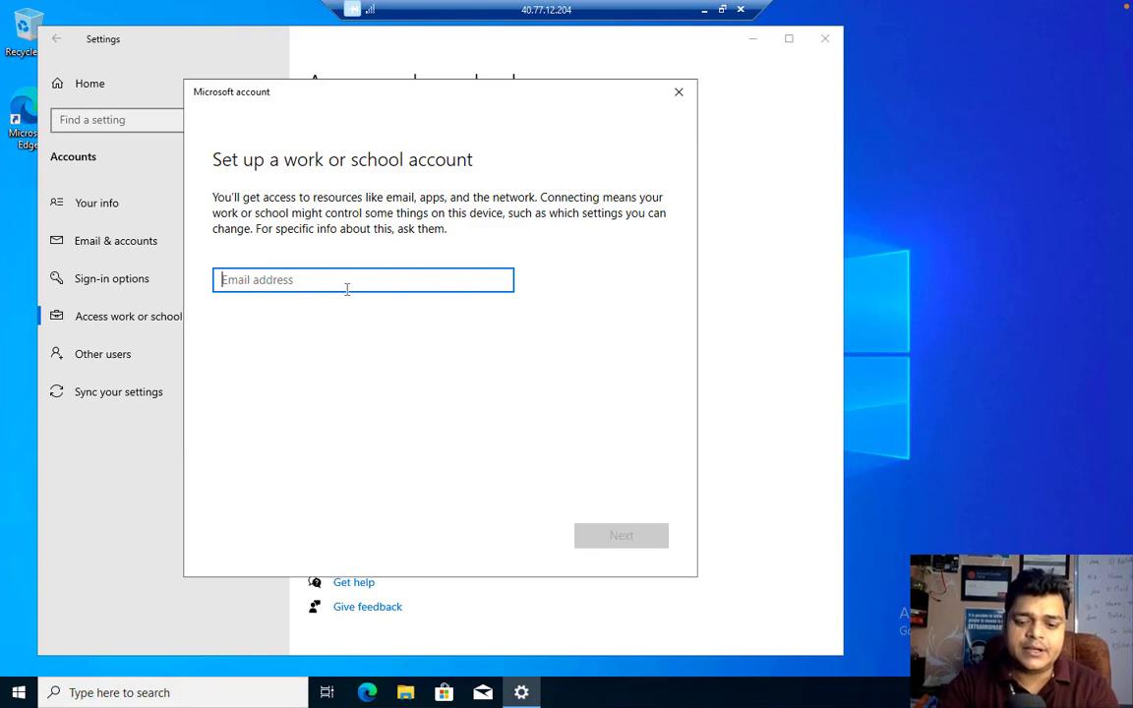
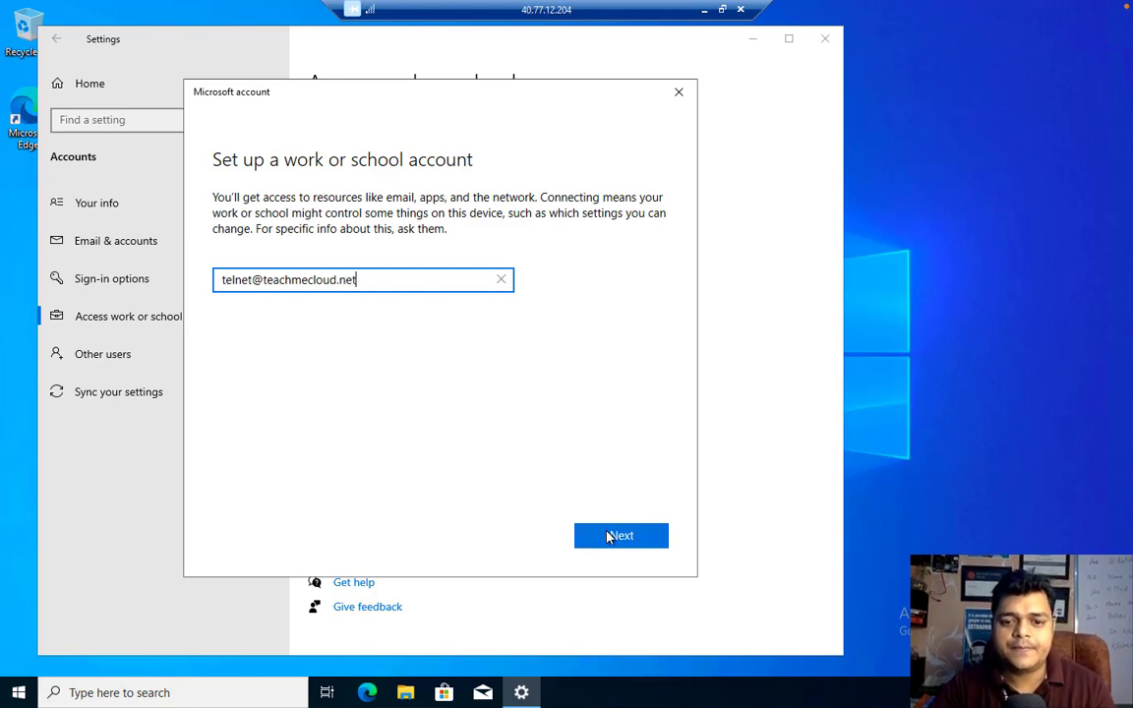
# Enter the work account e-mail and paste the MDM discovery URL as the management server address
pyautogui.click(608, 535)
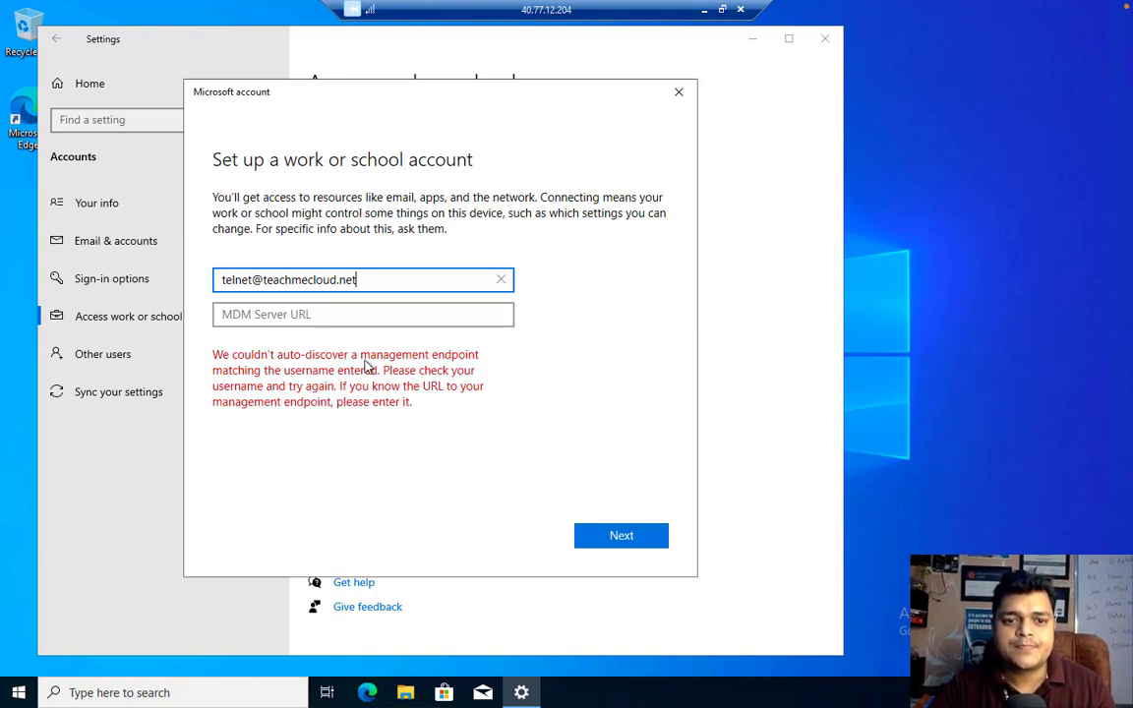
pyautogui.click(347, 315)
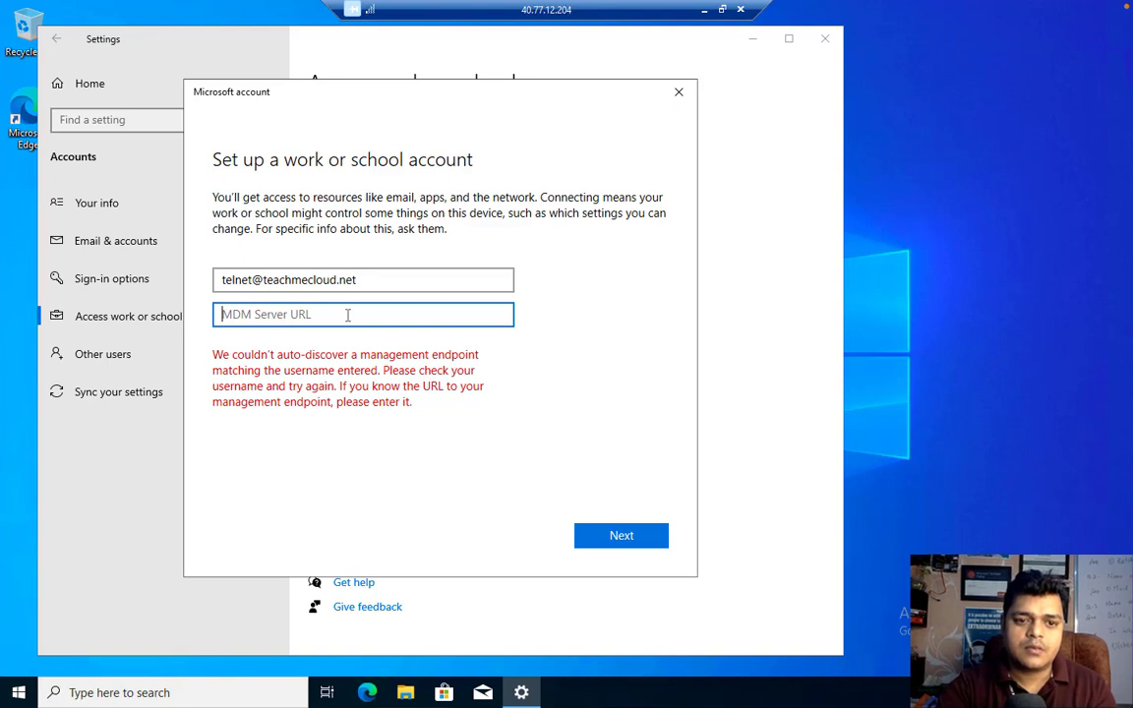
pyautogui.hotkey('ctrl', 'v')
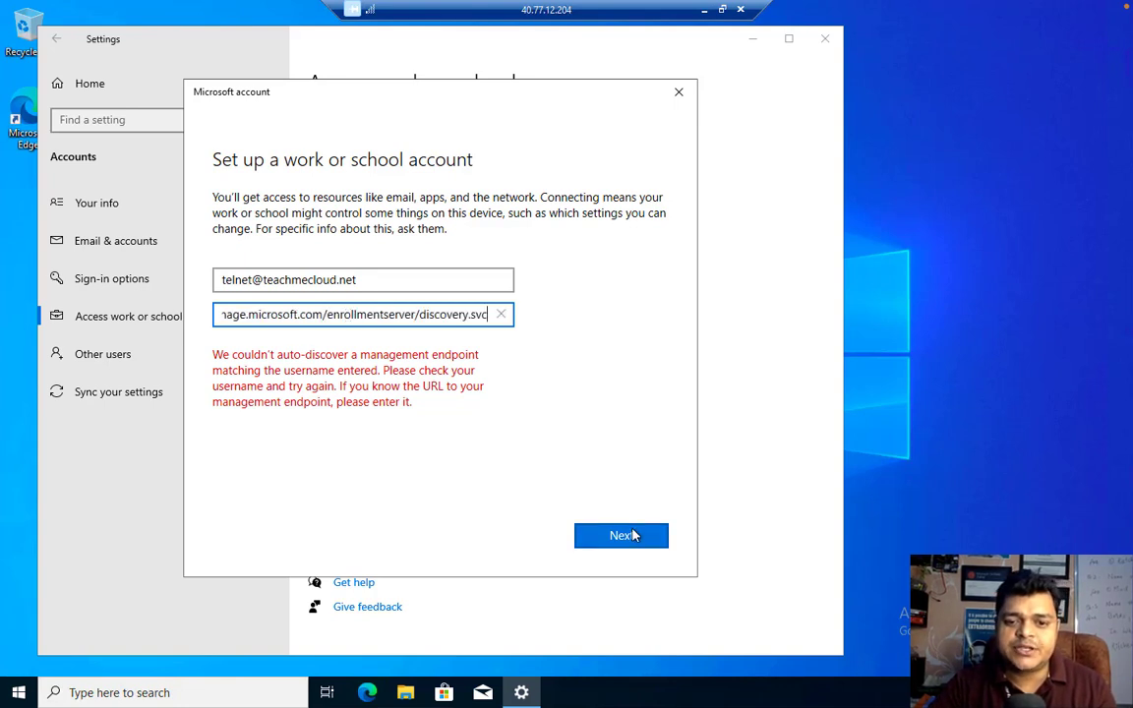
pyautogui.click(637, 536)
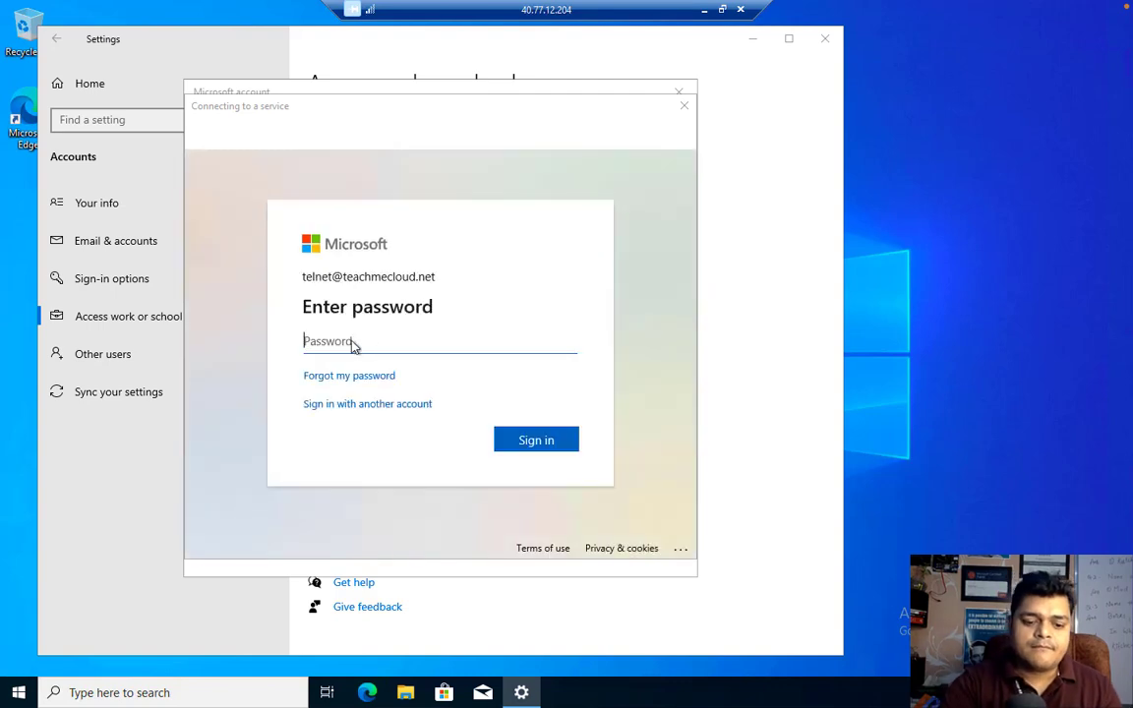
# Sign in with the account password and stay signed in, suppressing the prompt in future
pyautogui.write('•')
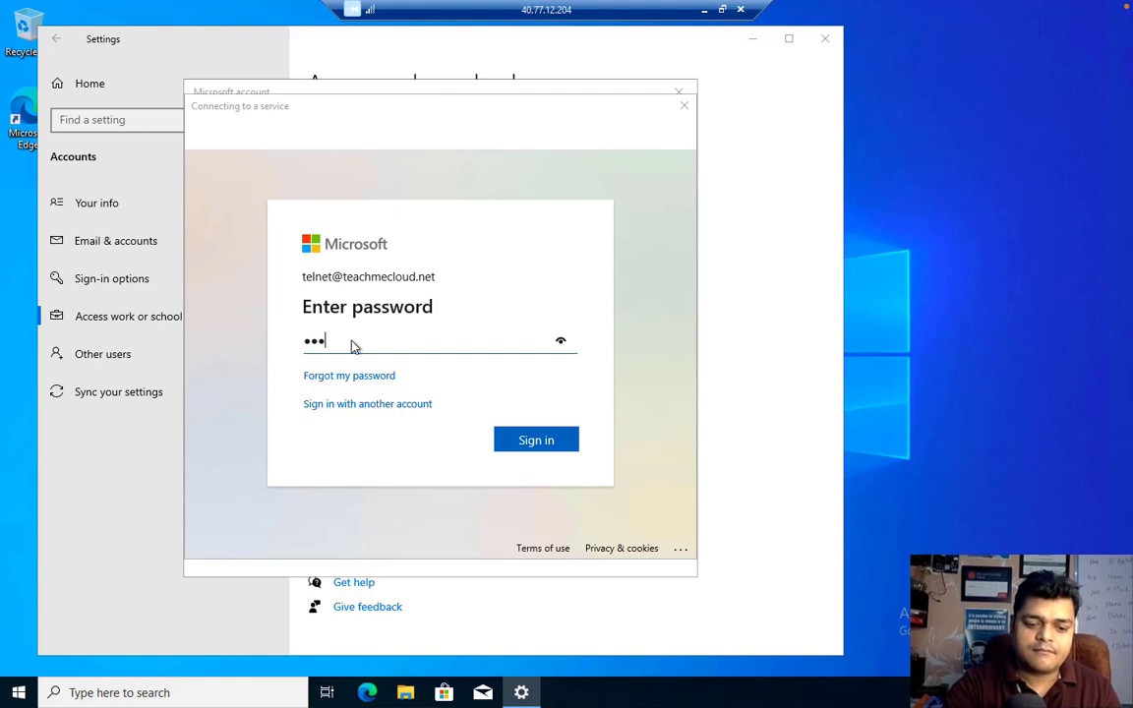
pyautogui.write('••••••••')
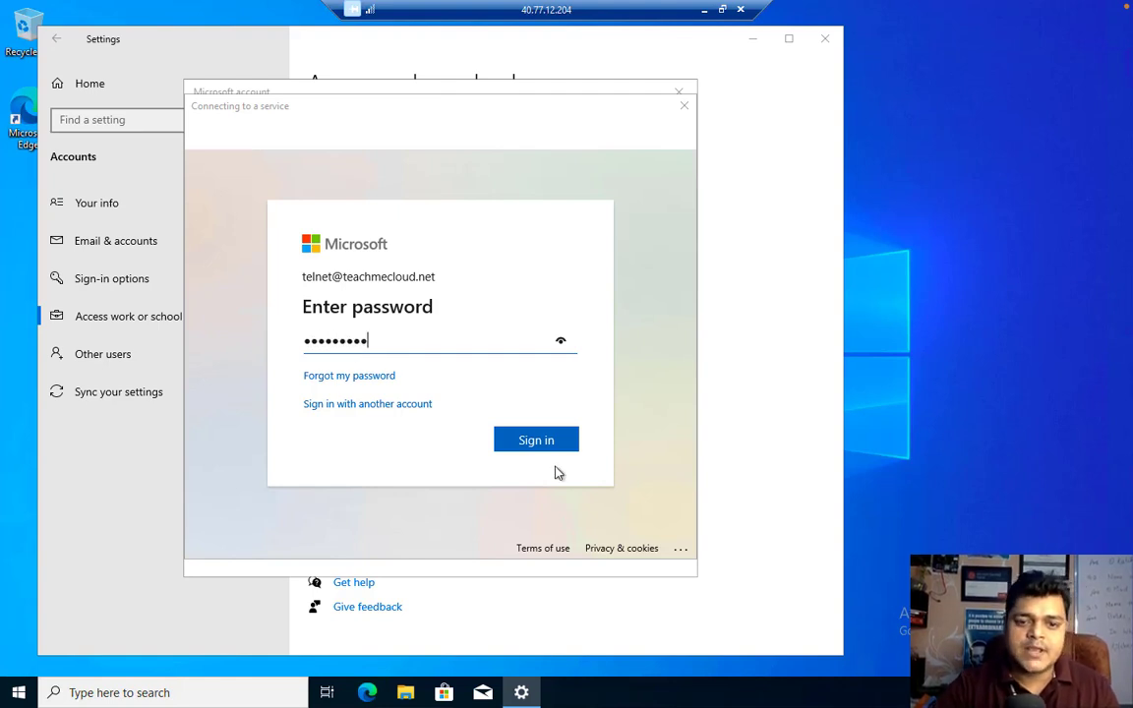
pyautogui.click(544, 443)
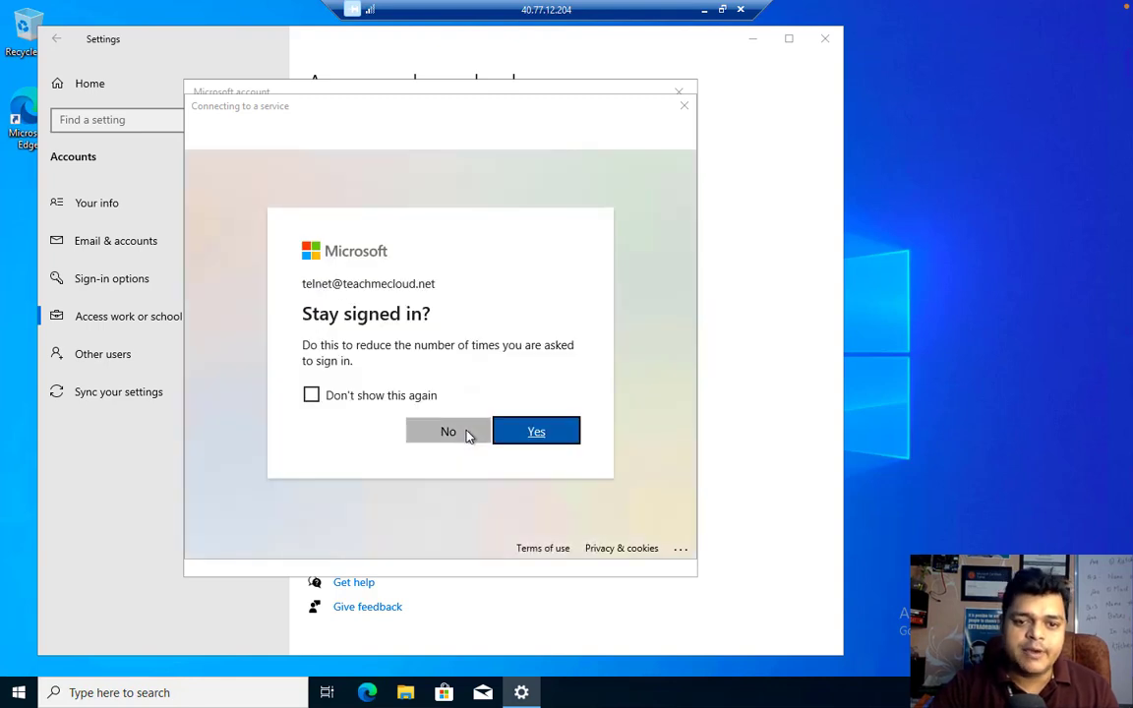
pyautogui.click(311, 394)
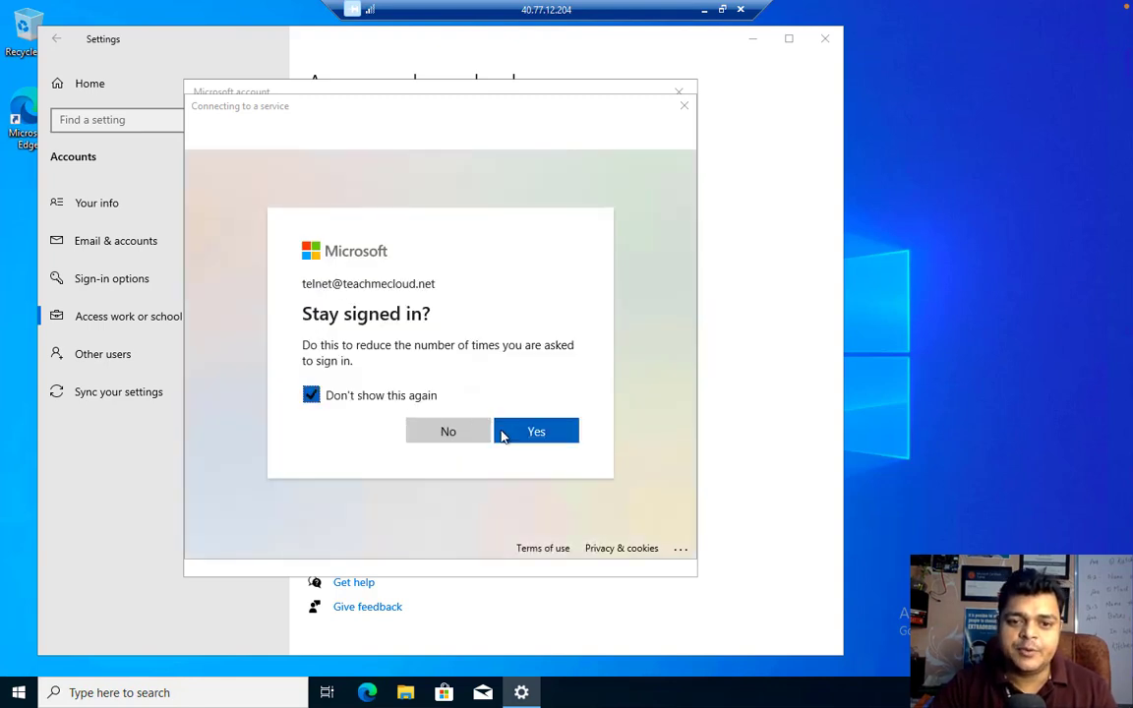
pyautogui.click(507, 434)
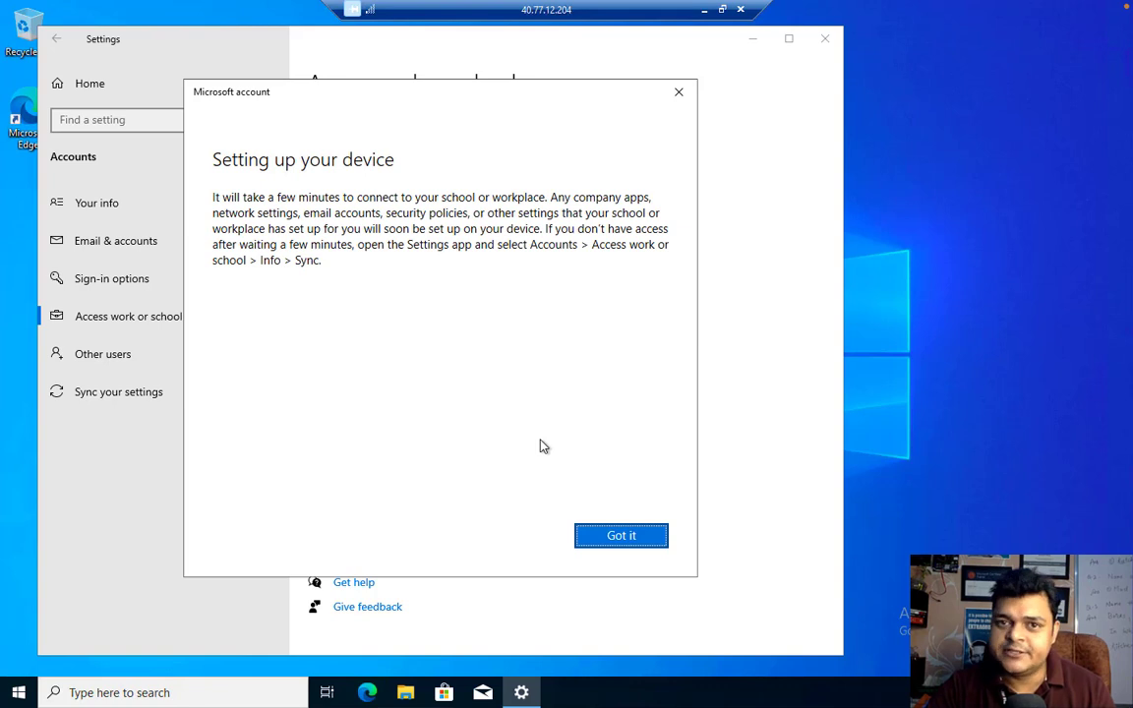
# Open the teachmecloud MDM connection info, sync the device, and return to the host desktop
pyautogui.click(631, 538)
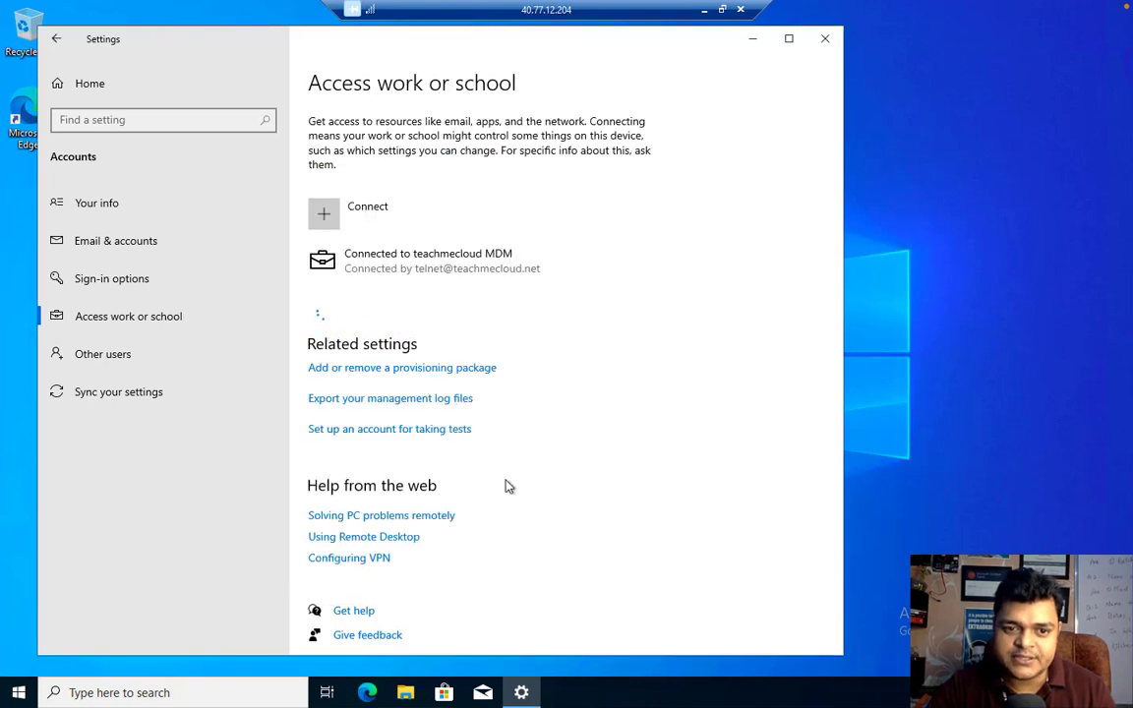
pyautogui.click(415, 266)
pyautogui.click(529, 314)
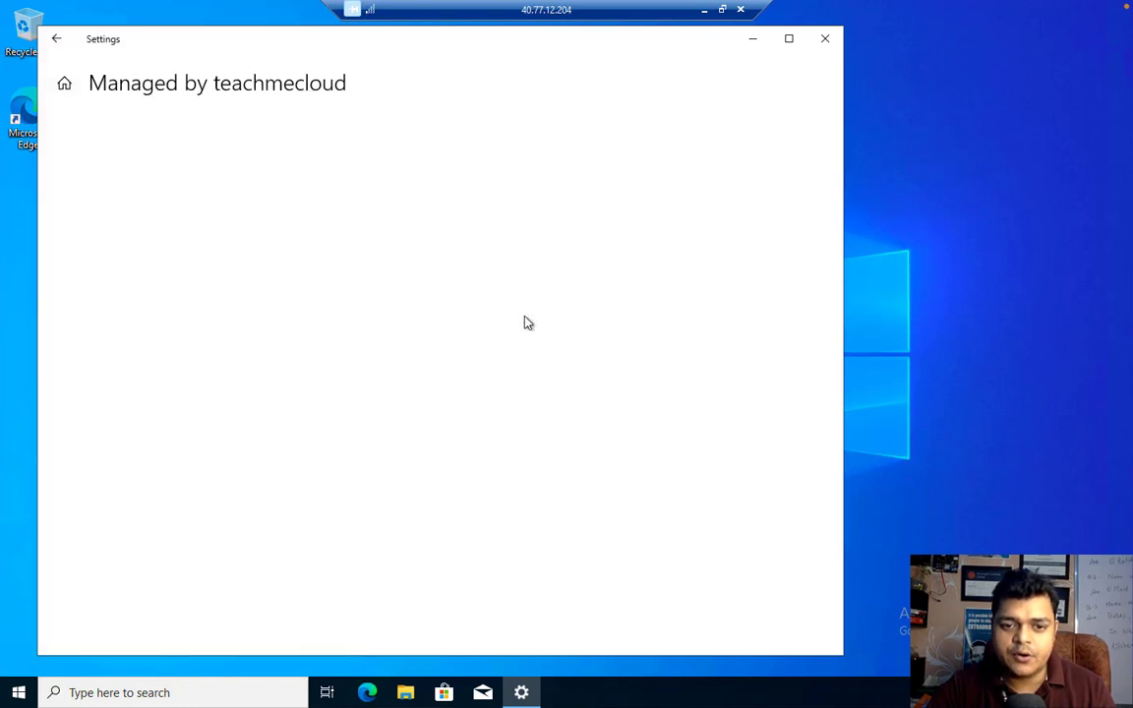
pyautogui.click(92, 631)
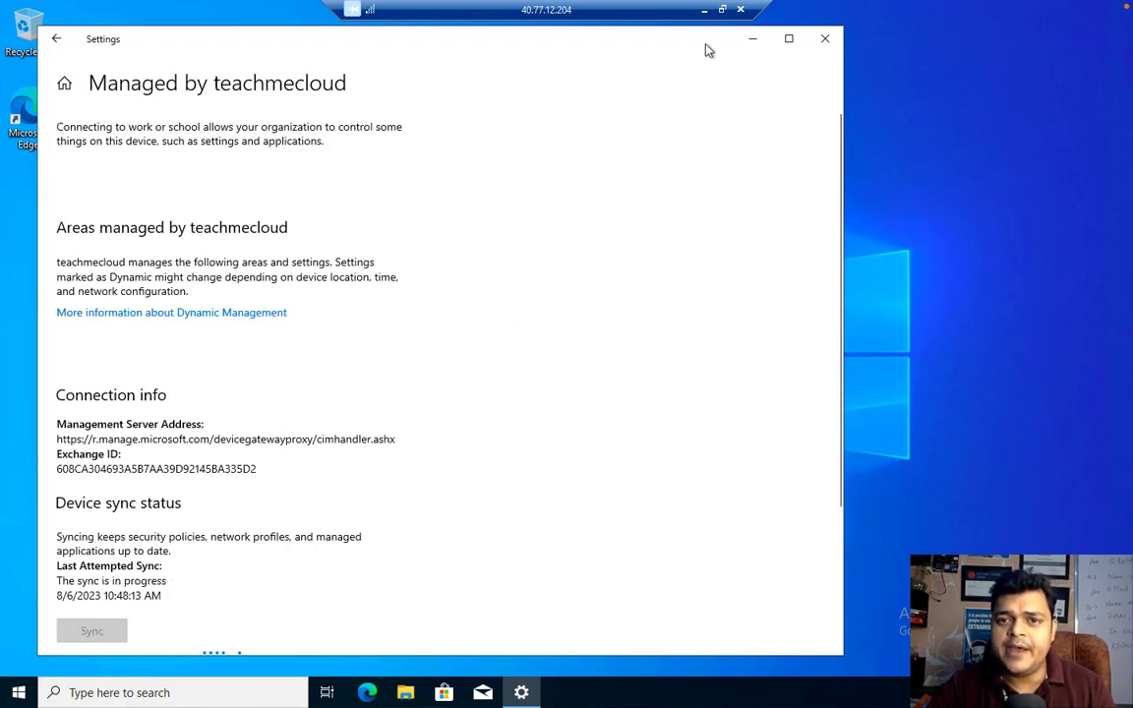
pyautogui.click(703, 10)
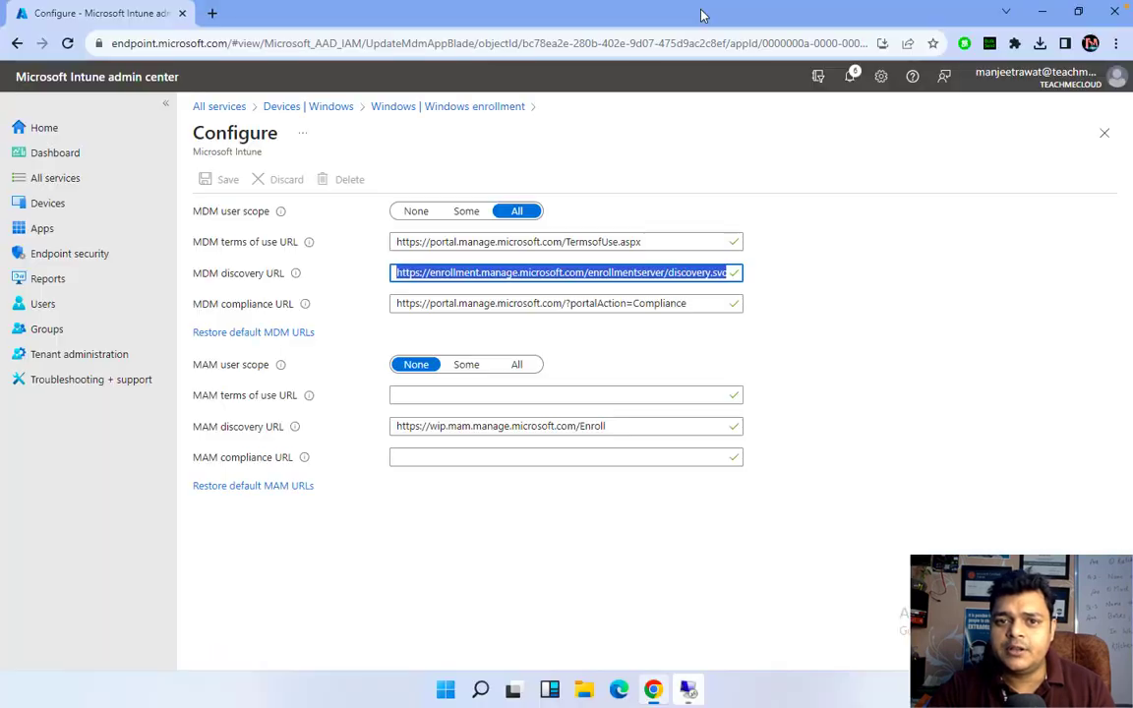
# Reload the Devices overview until the Windows device appears, totalling 3 enrolled devices
pyautogui.click(321, 110)
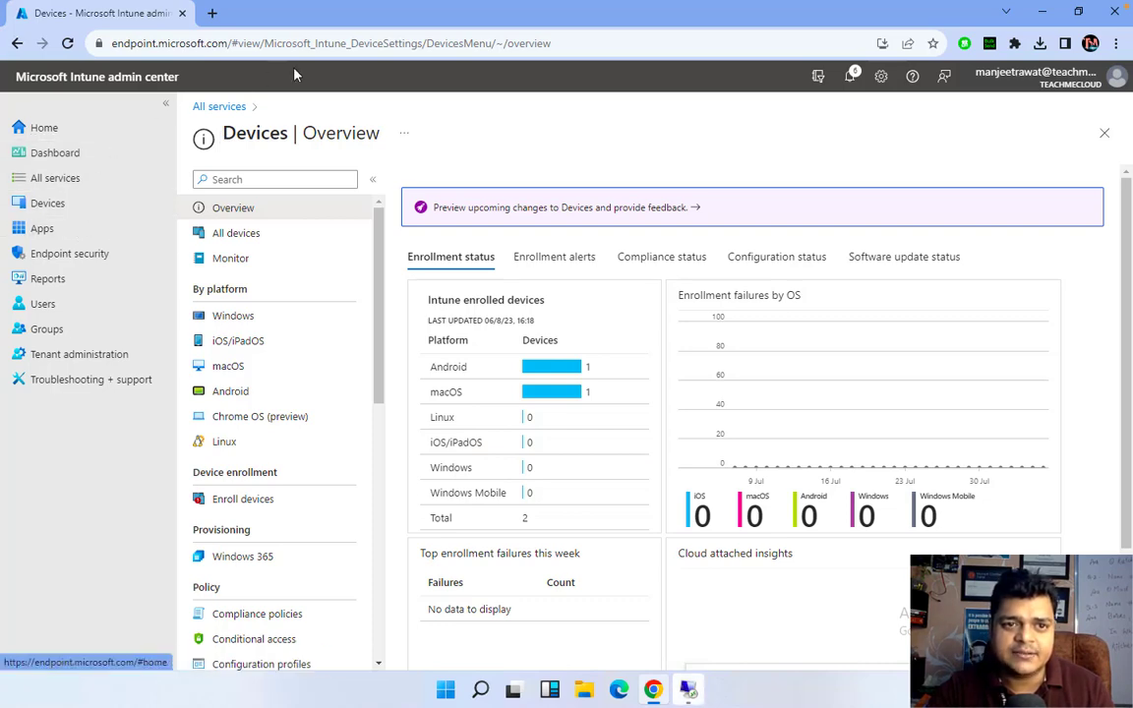
pyautogui.click(313, 44)
pyautogui.press('Return')
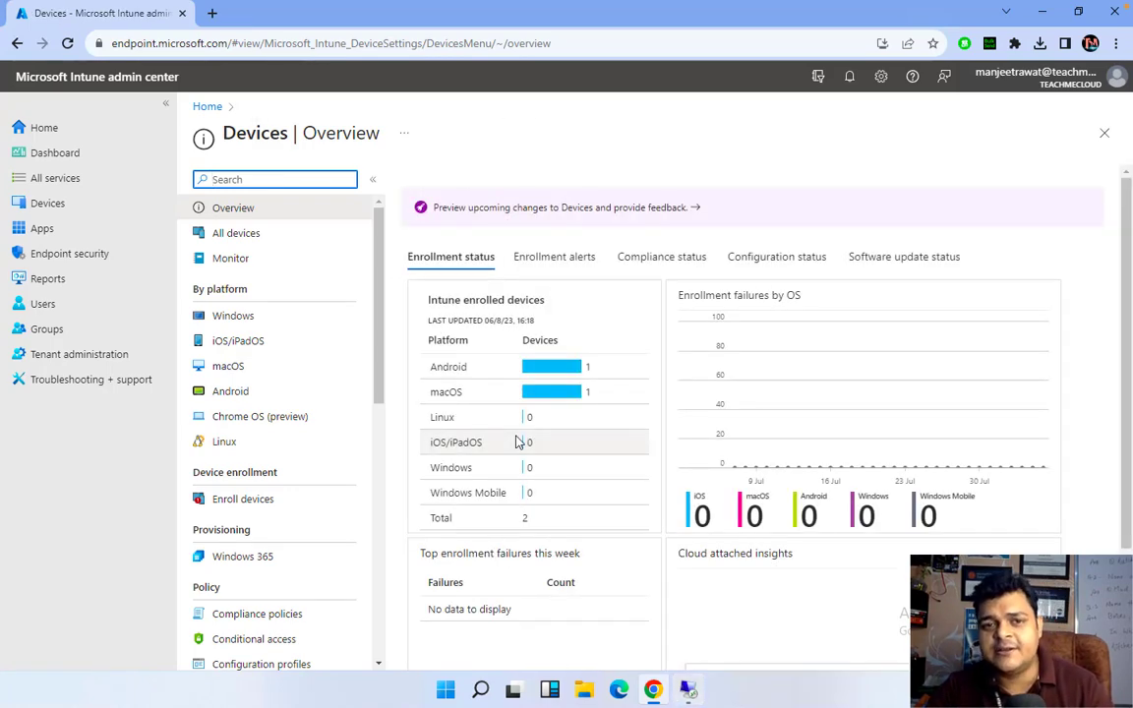
pyautogui.hotkey('ctrl', 'Left')
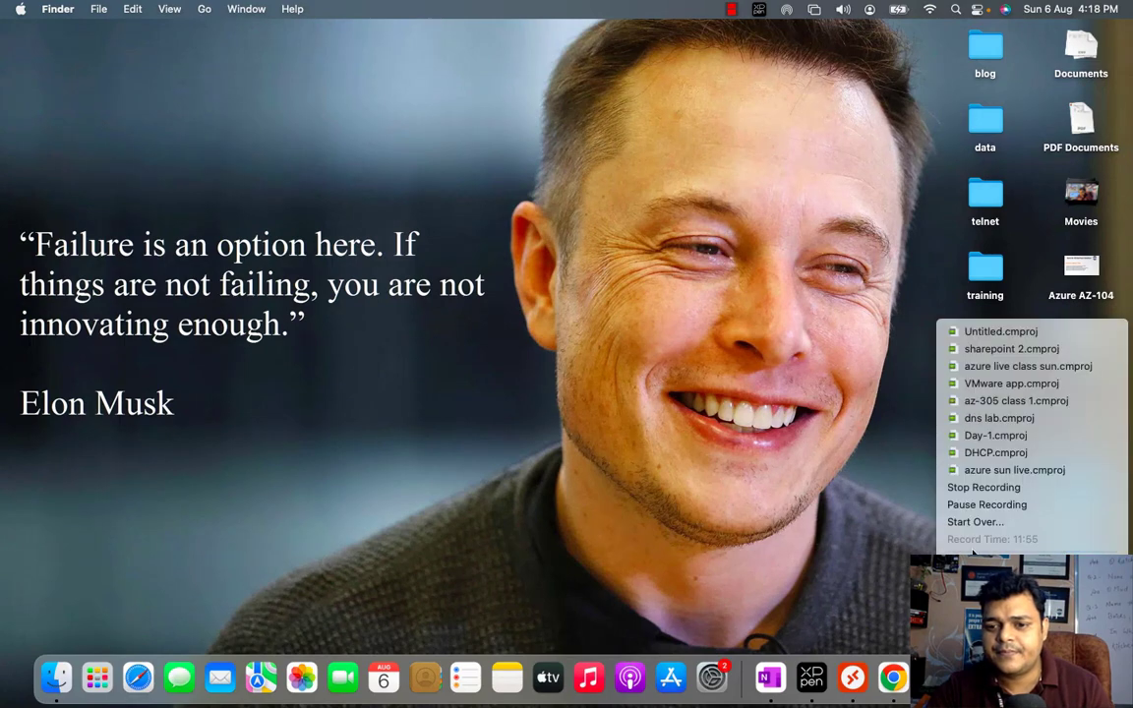
pyautogui.click(999, 499)
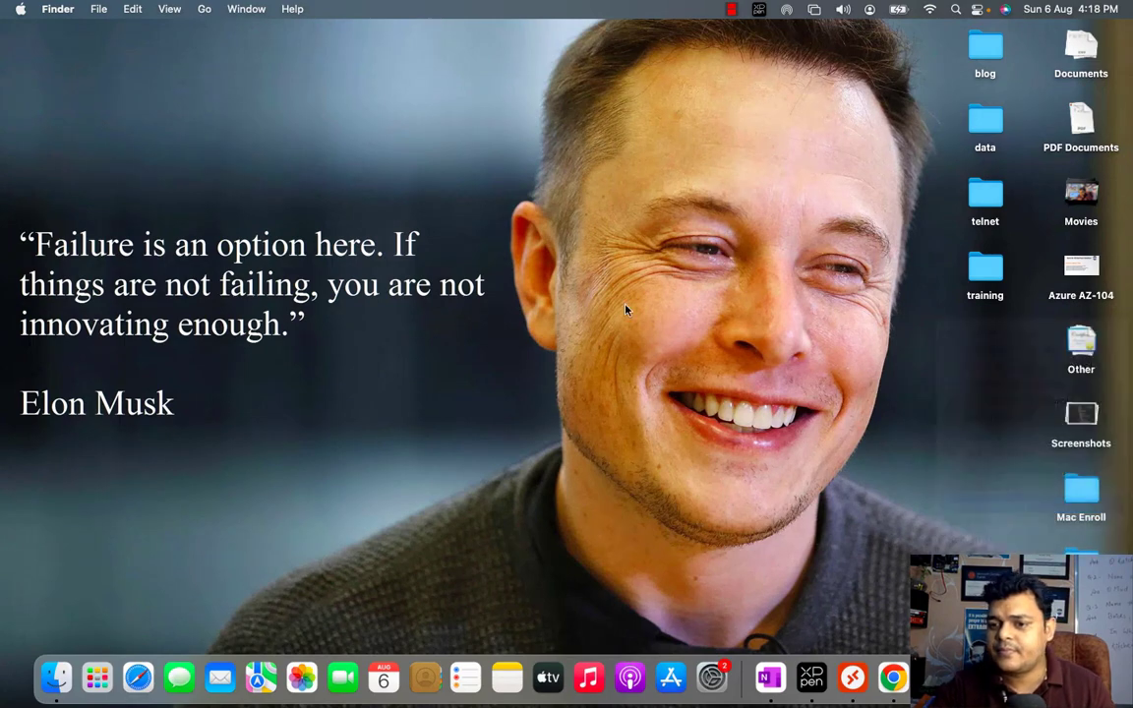
pyautogui.hotkey('ctrl', 'Right')
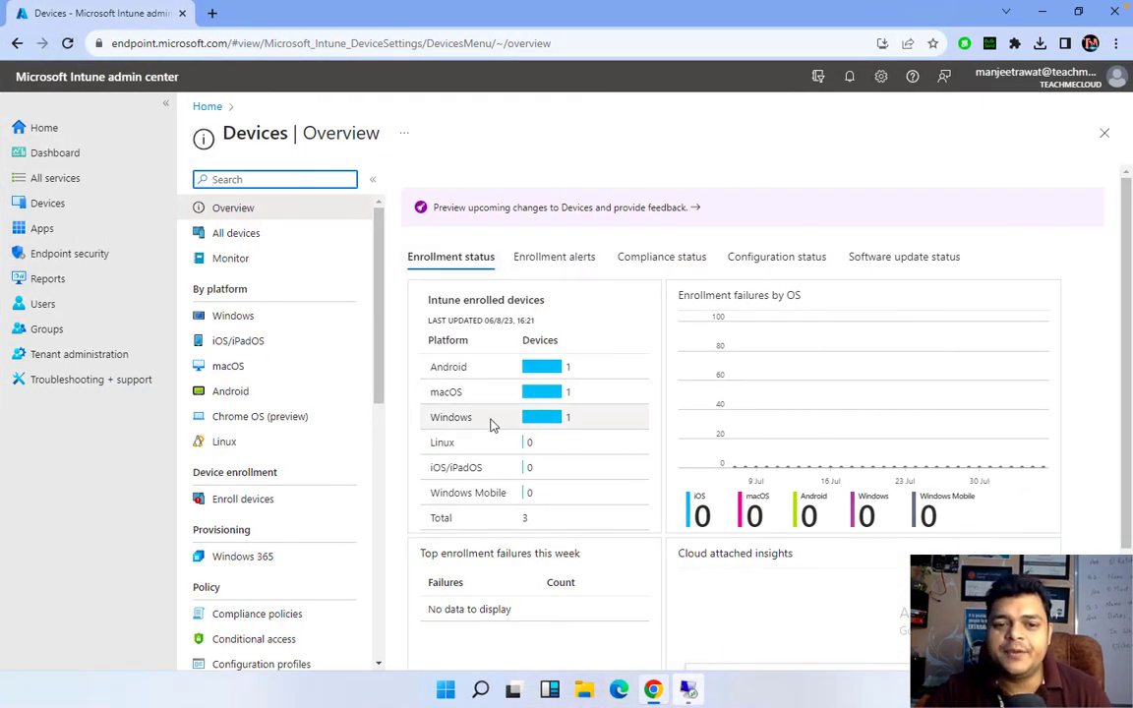
# Open Win10 from the Windows devices list and view its per-policy compliance, with training-rule showing Error
pyautogui.click(233, 317)
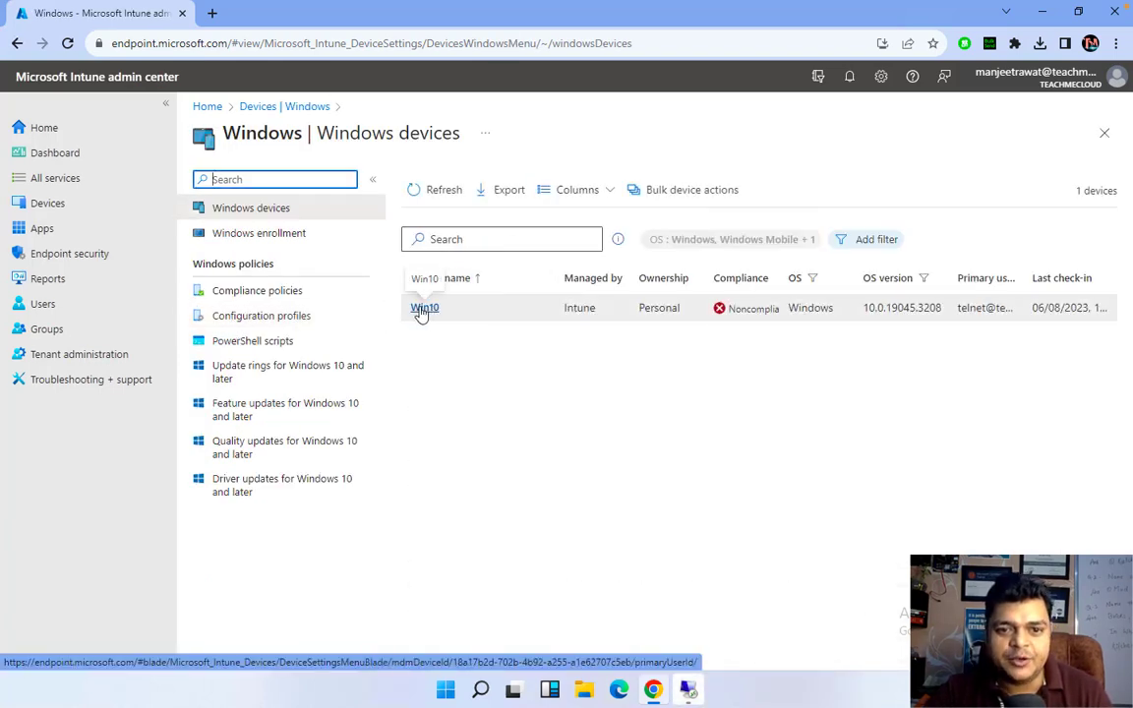
pyautogui.doubleClick(1023, 273)
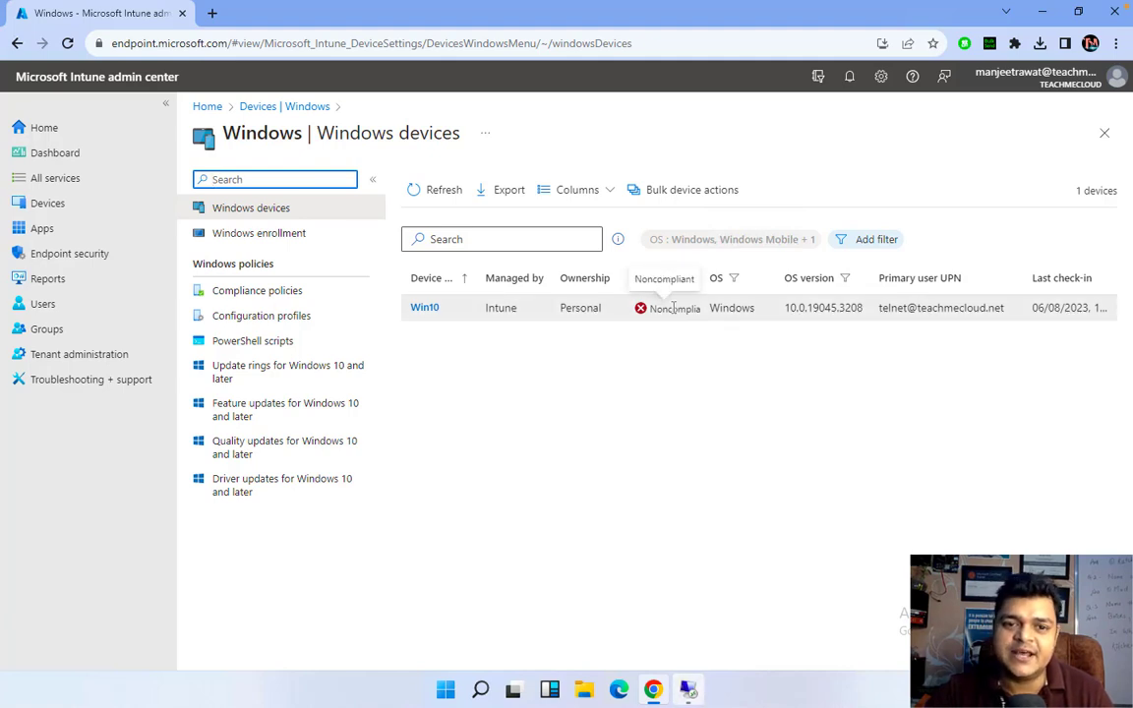
pyautogui.click(424, 308)
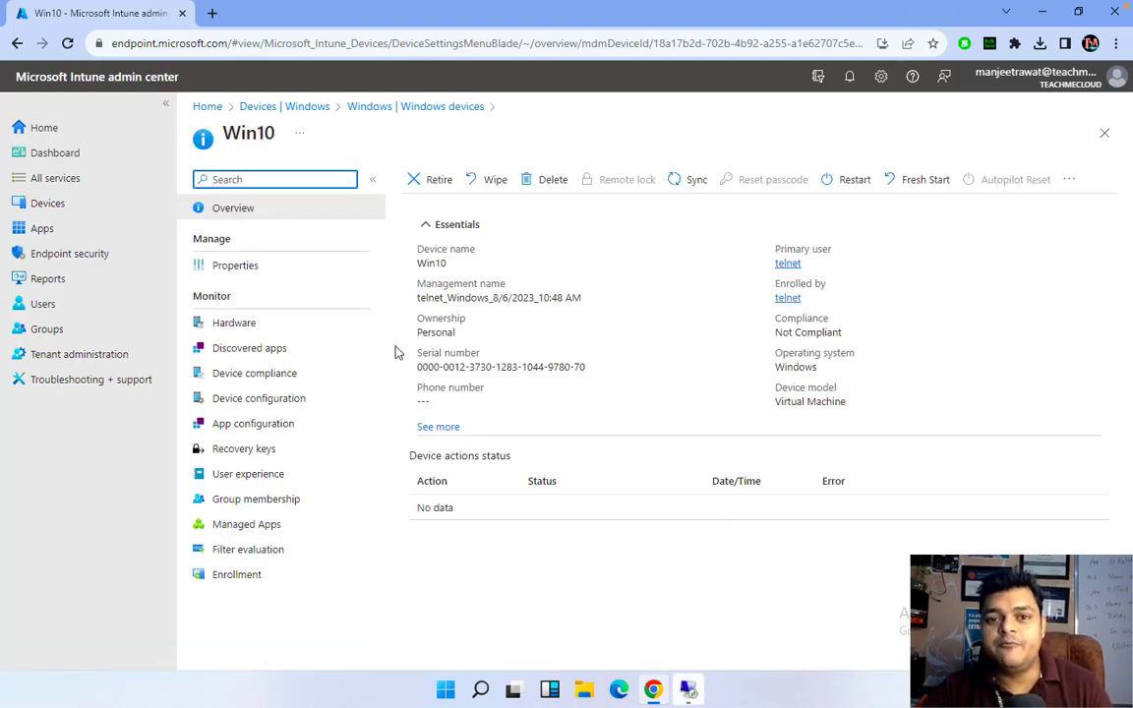
pyautogui.click(254, 378)
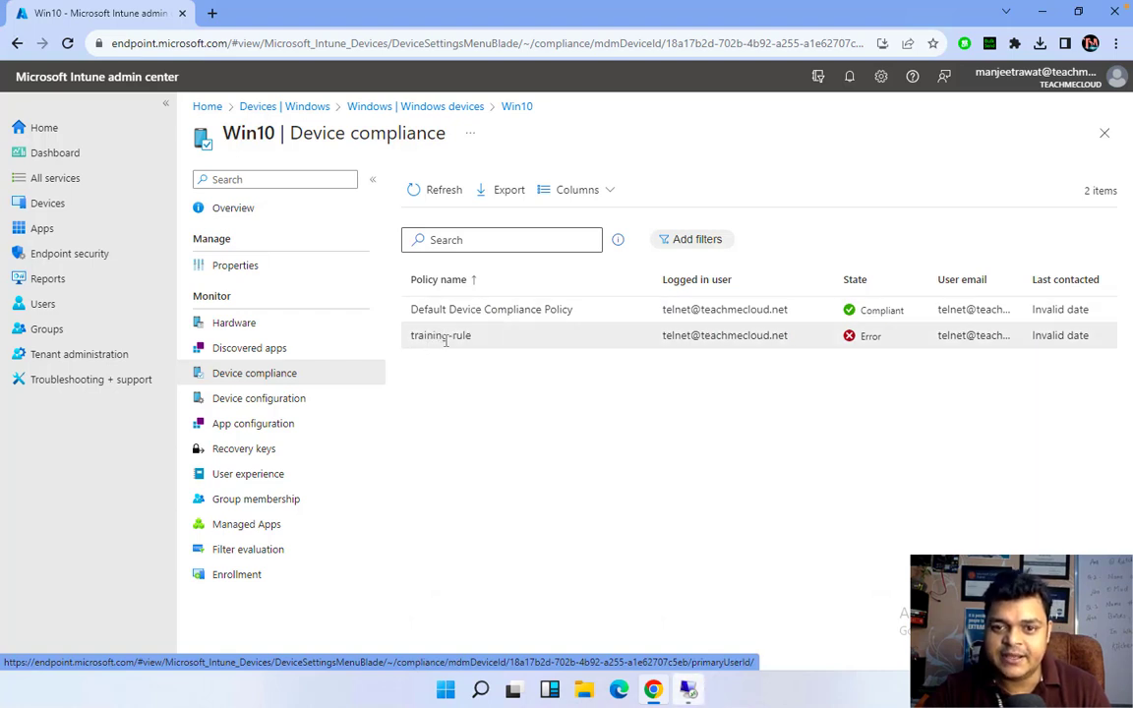
# Open training-rule's setting results for Win10, refresh them, and return to the compliance list
pyautogui.click(441, 337)
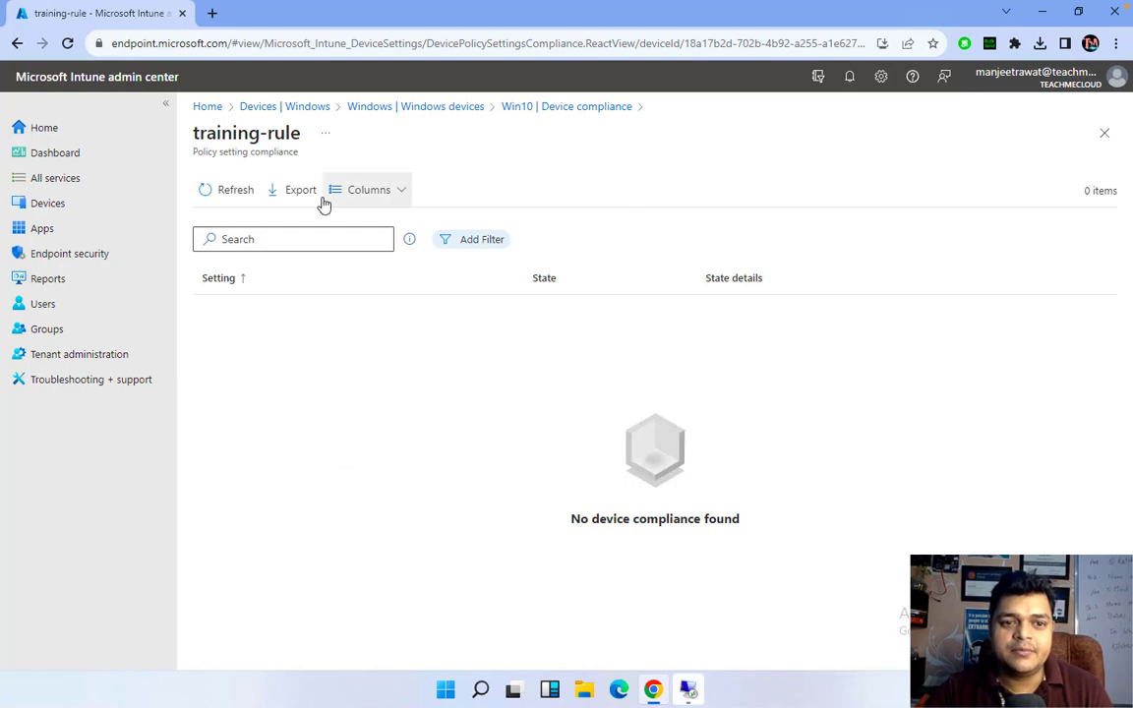
pyautogui.click(235, 192)
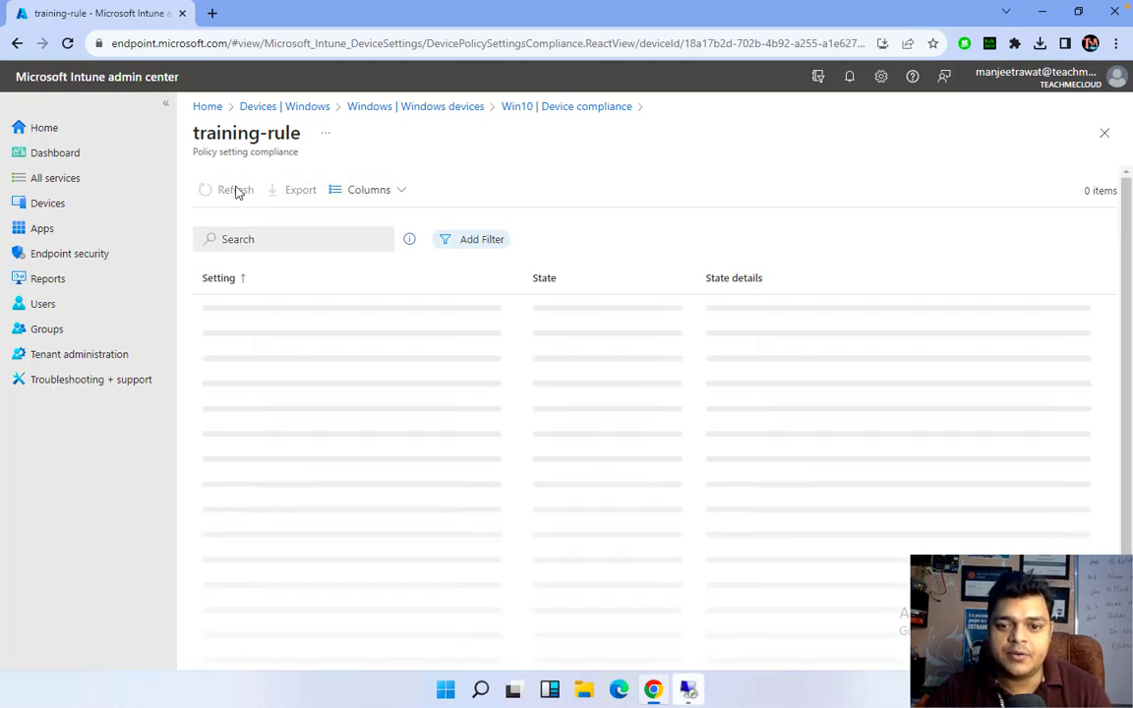
pyautogui.click(549, 107)
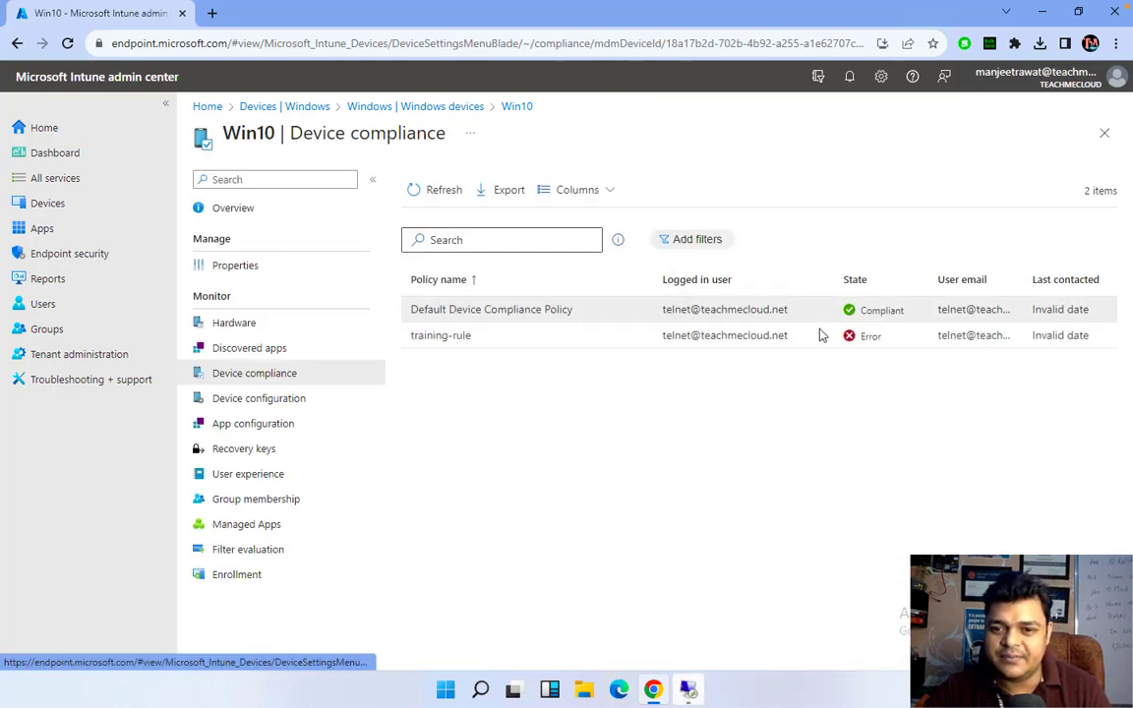
pyautogui.click(872, 336)
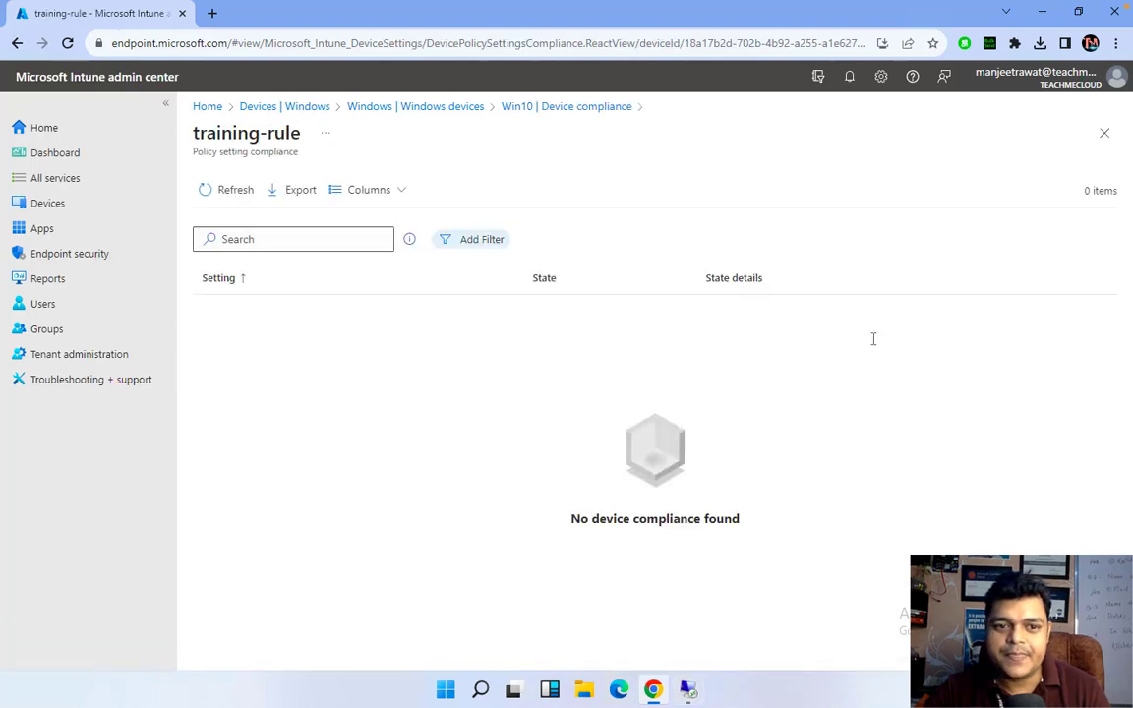
pyautogui.click(245, 193)
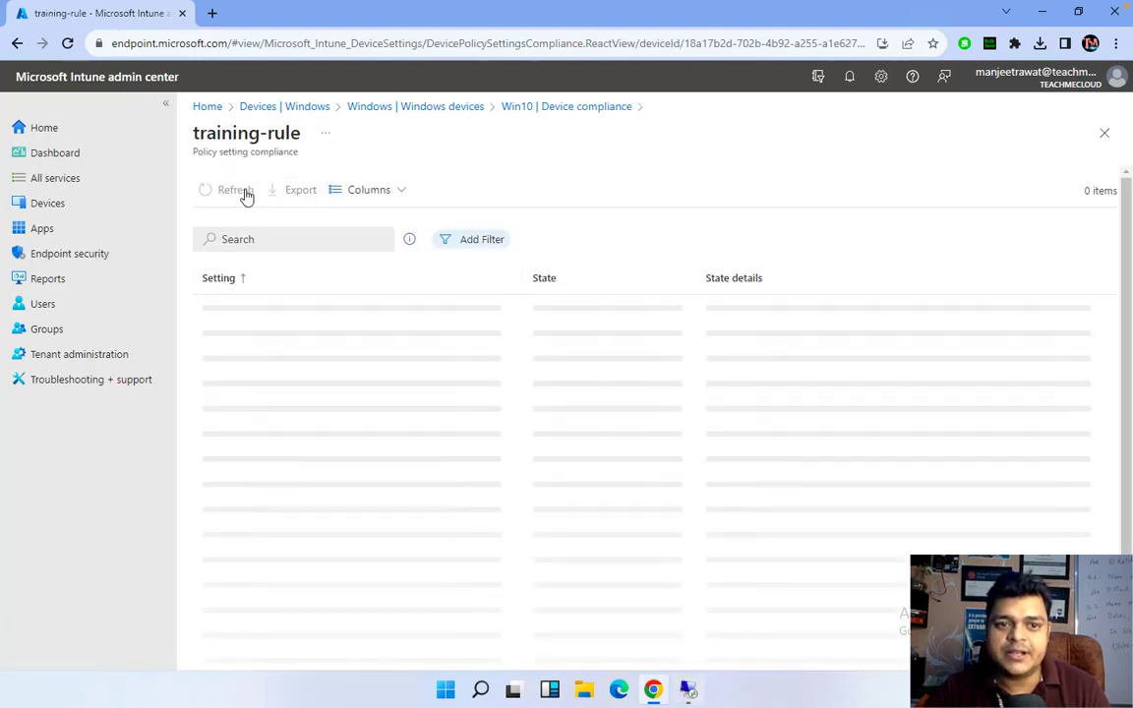
pyautogui.click(244, 194)
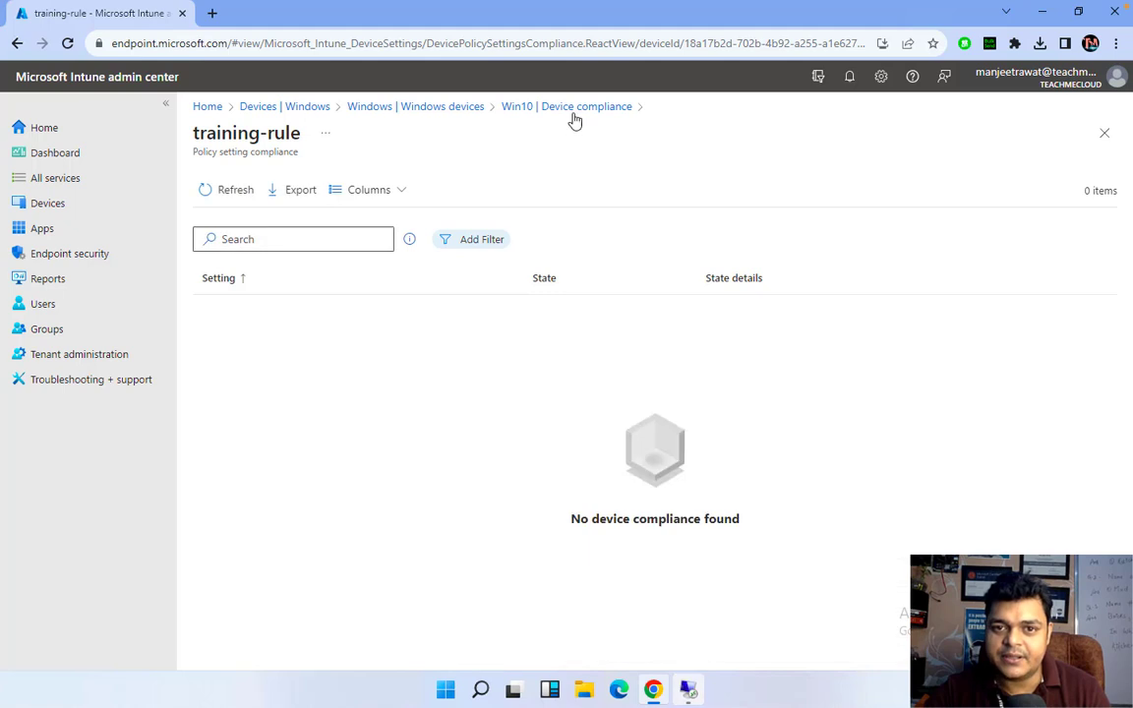
pyautogui.click(570, 108)
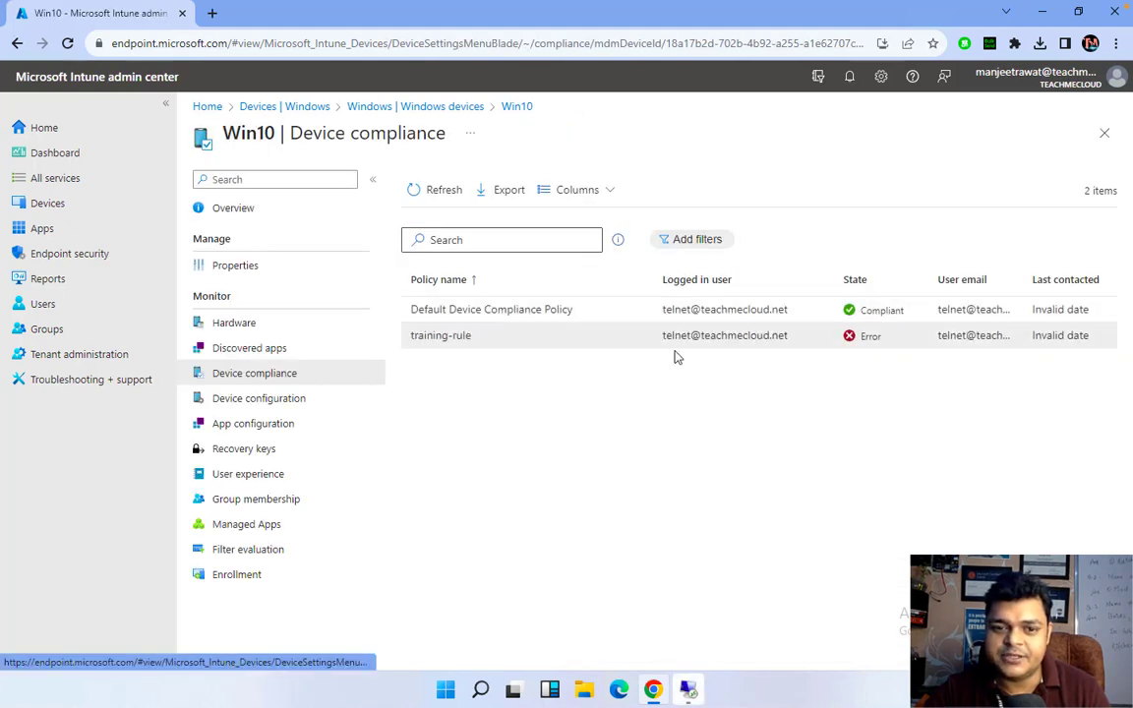
# Reload the portal, reopen training-rule's setting details, and go back to Win10's compliance list
pyautogui.click(67, 43)
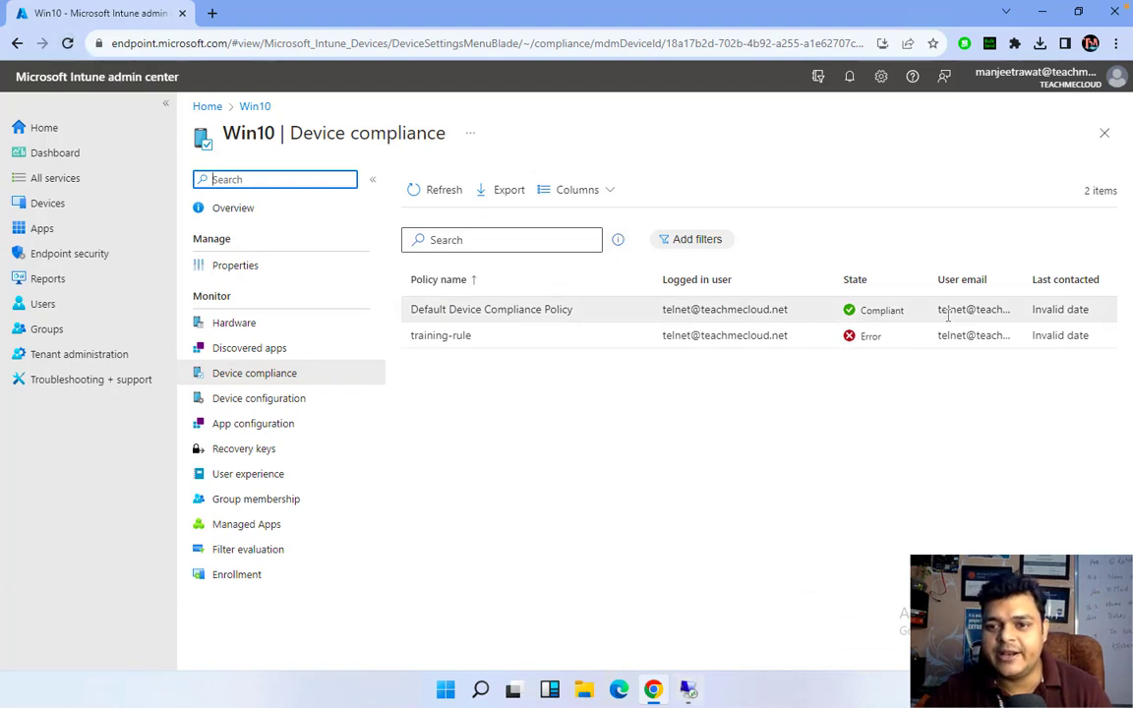
pyautogui.click(442, 337)
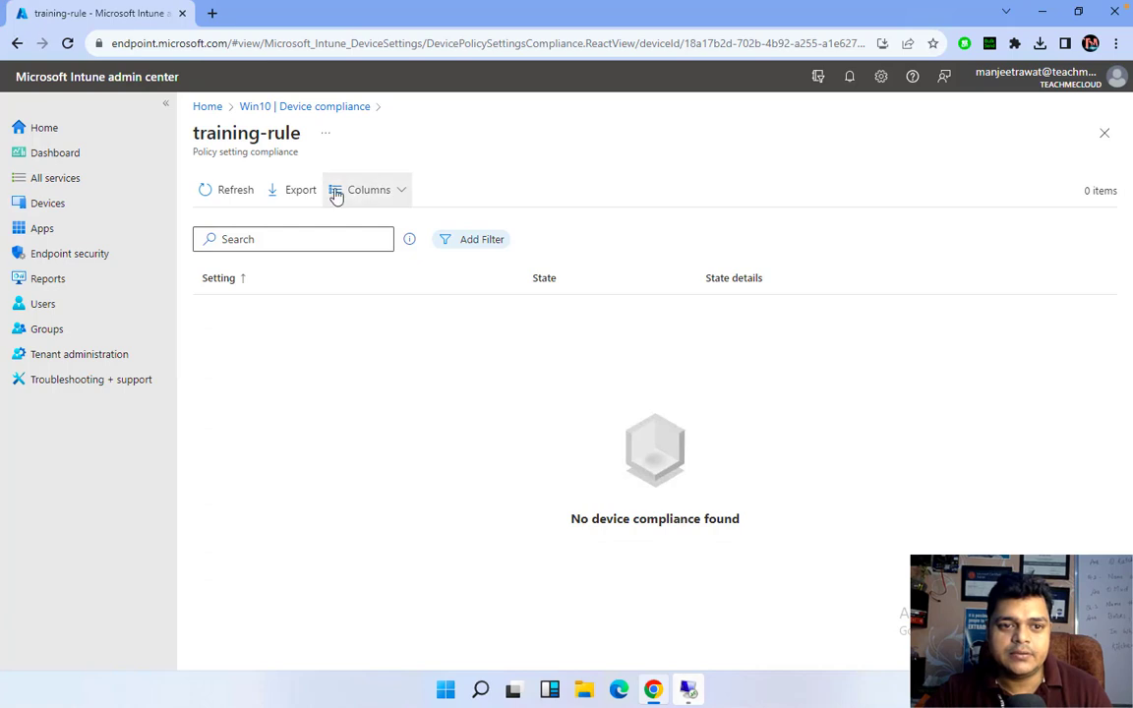
pyautogui.click(300, 107)
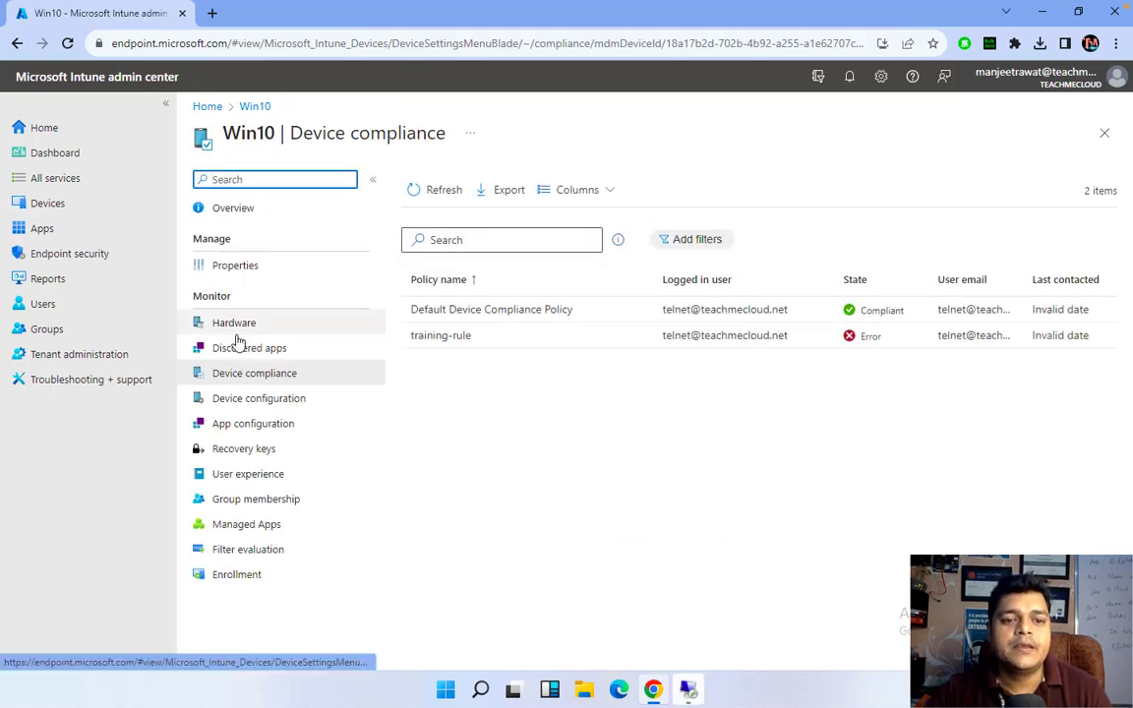
pyautogui.click(54, 207)
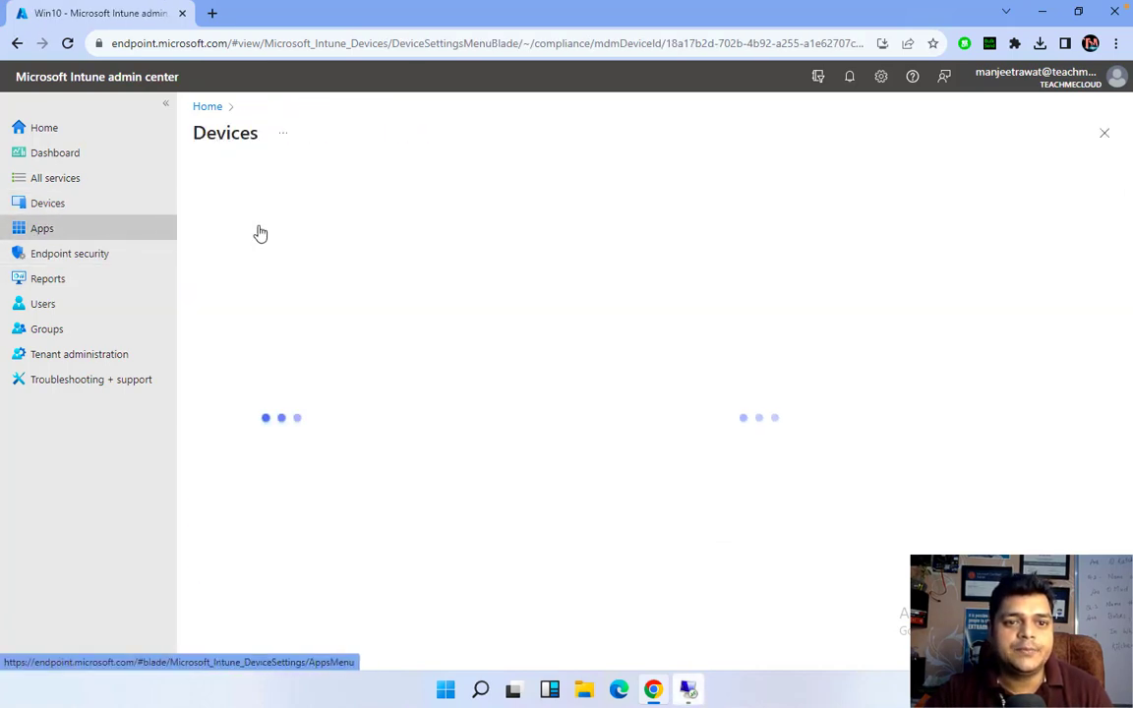
pyautogui.click(404, 43)
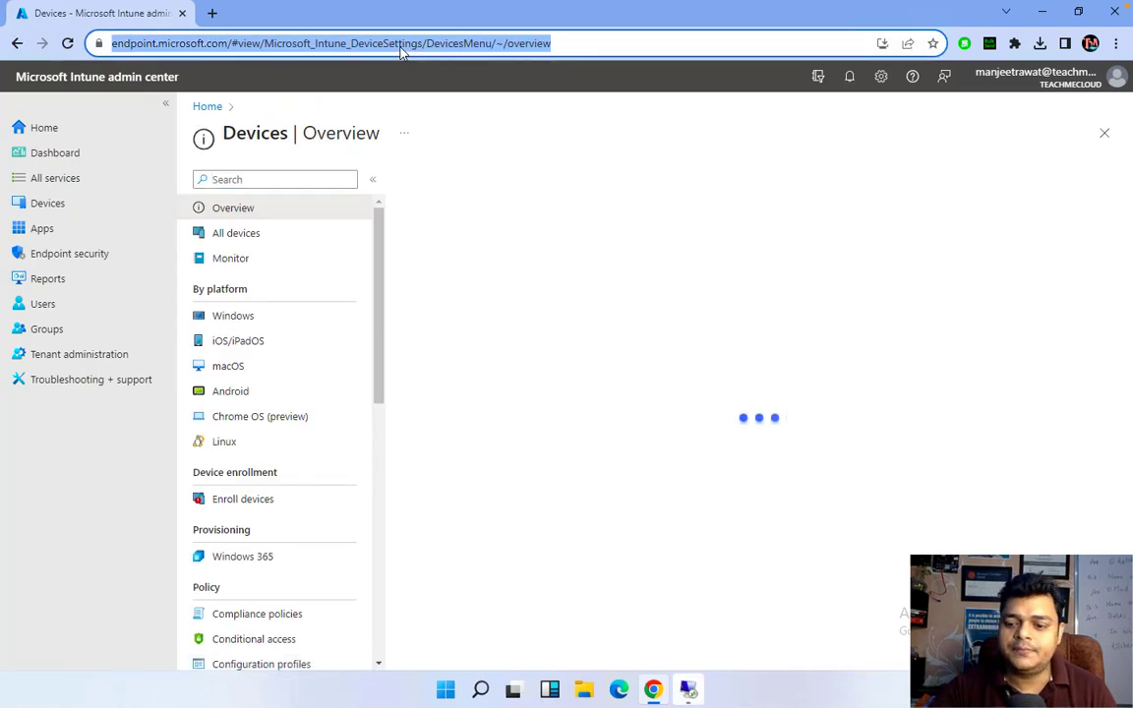
pyautogui.press('Return')
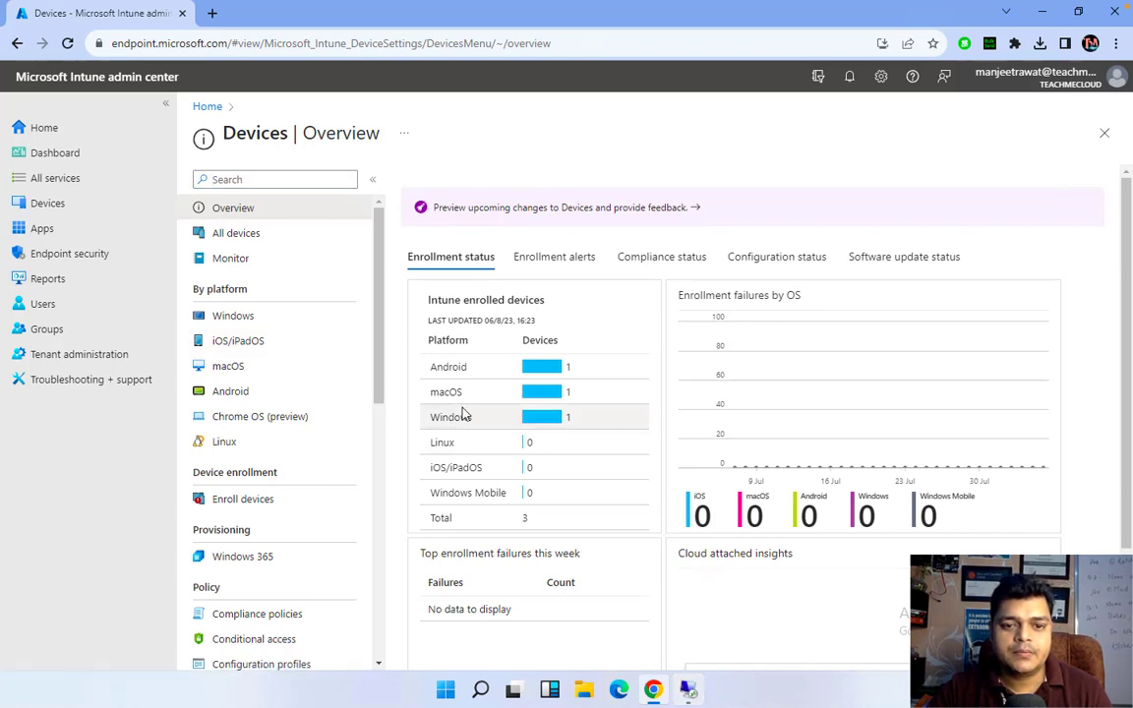
pyautogui.click(245, 315)
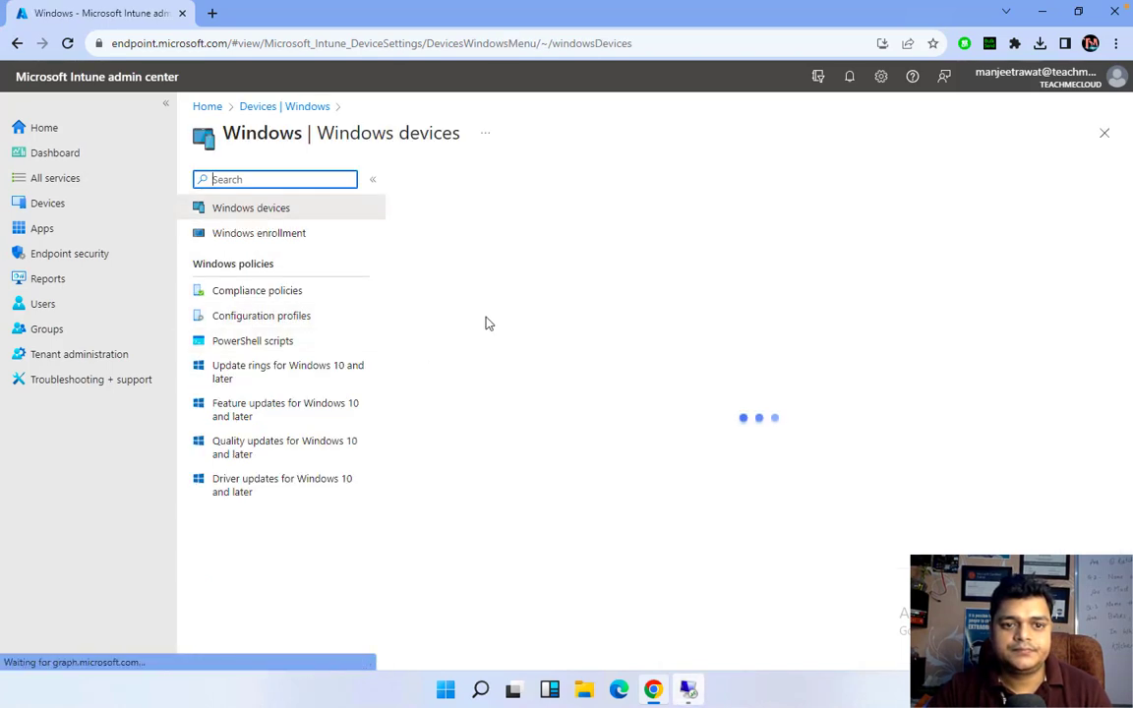
pyautogui.click(429, 314)
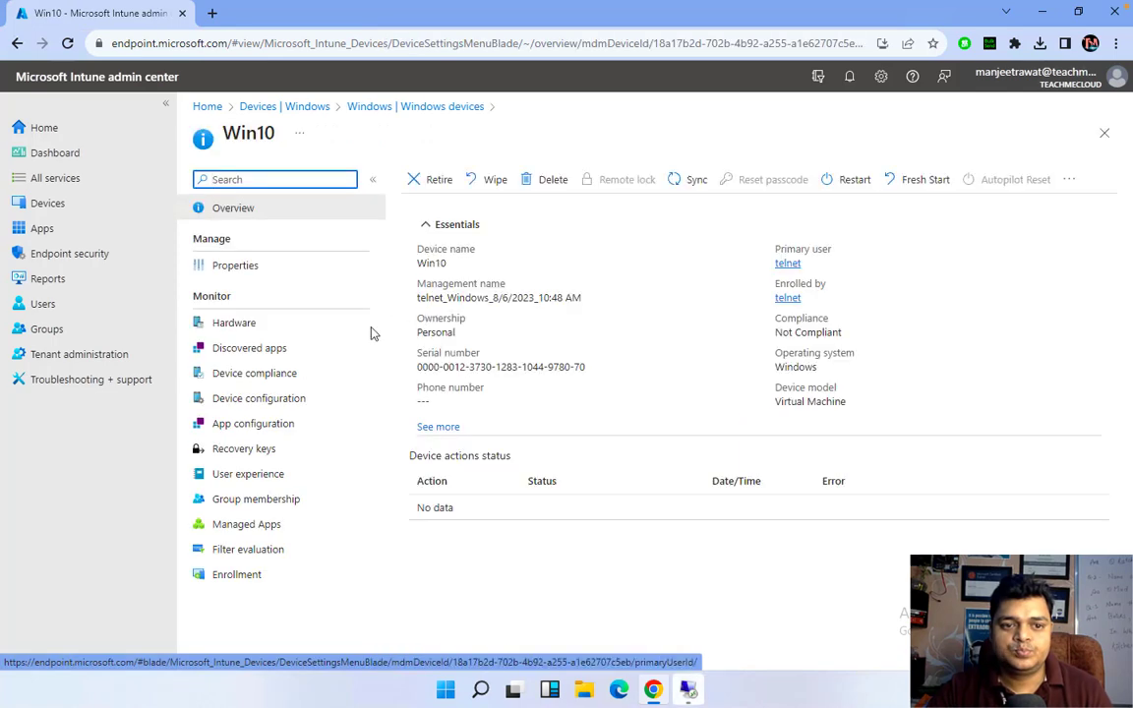
pyautogui.click(261, 380)
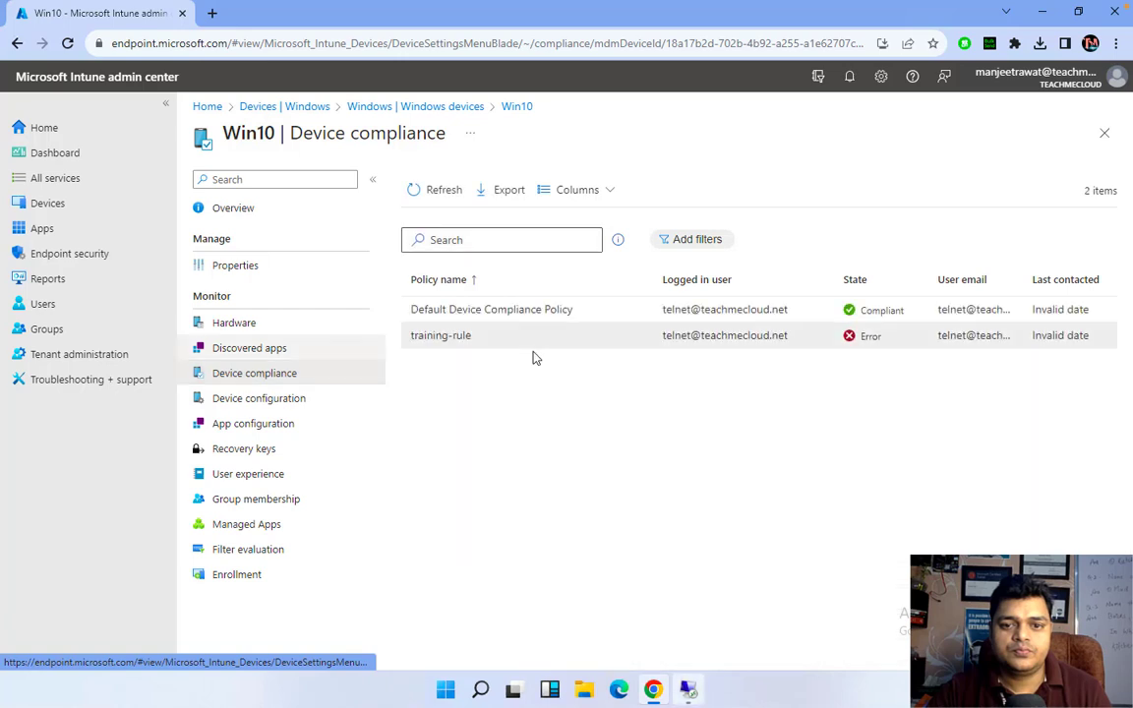
# Open training-rule's Policy setting compliance blade for the Win10 device
pyautogui.click(448, 348)
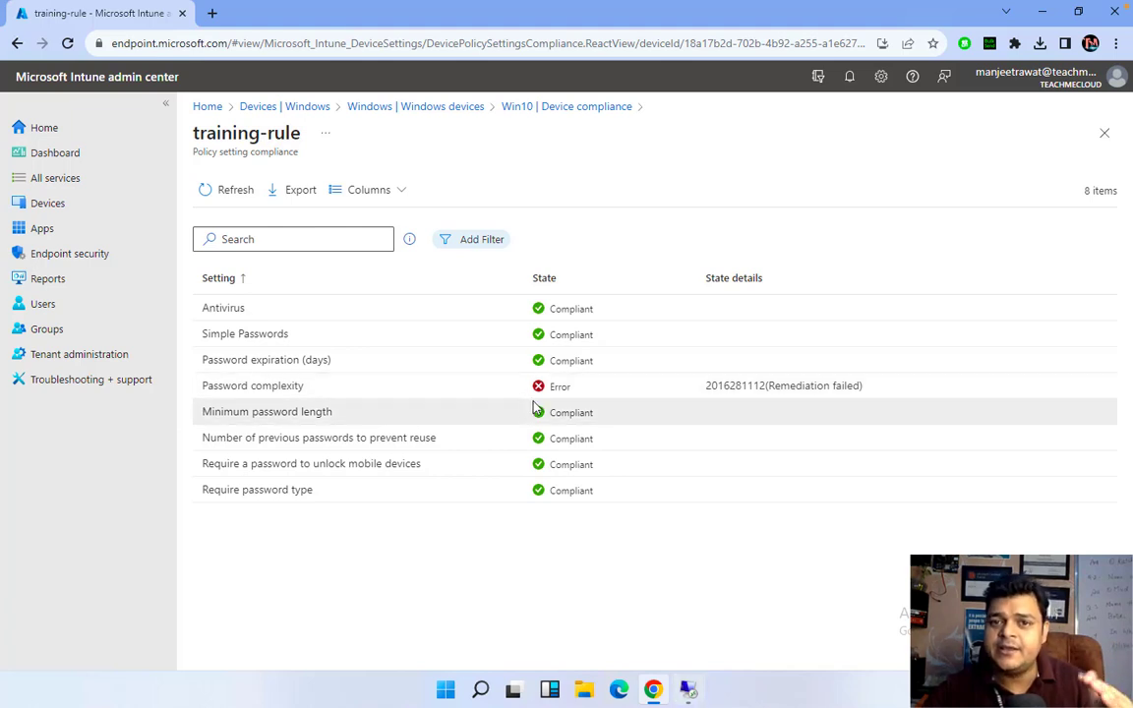
# Close Settings on the Win10 VM and launch cmd as administrator from Run
pyautogui.moveTo(687, 688)
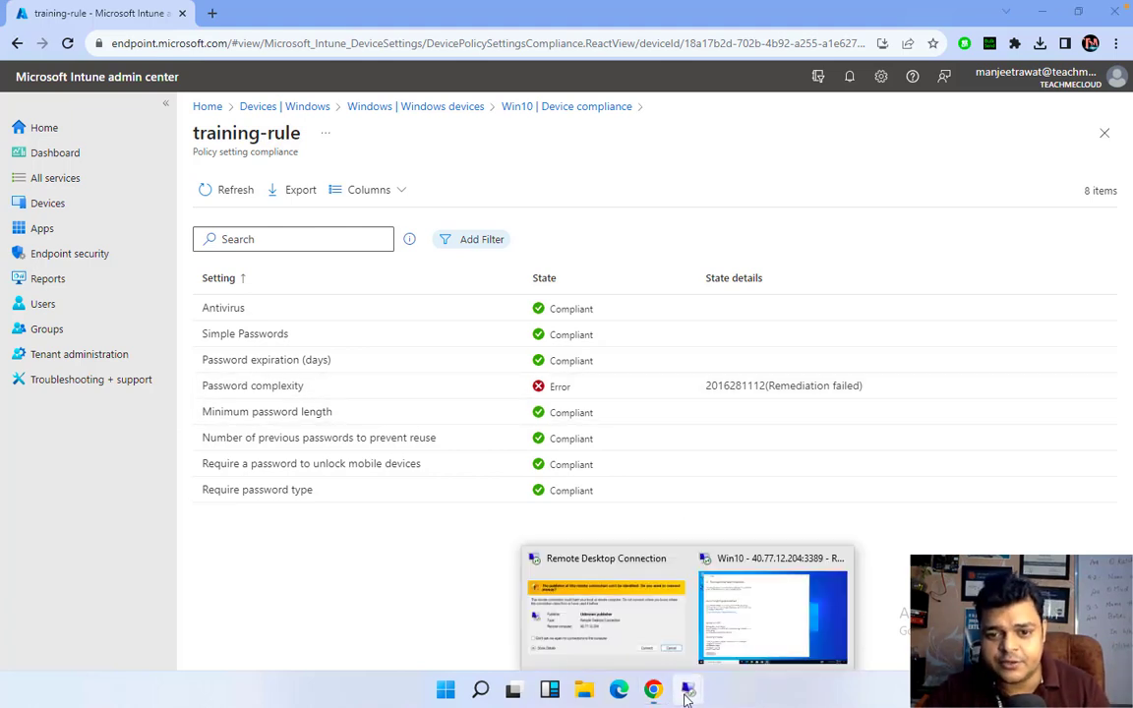
pyautogui.click(780, 629)
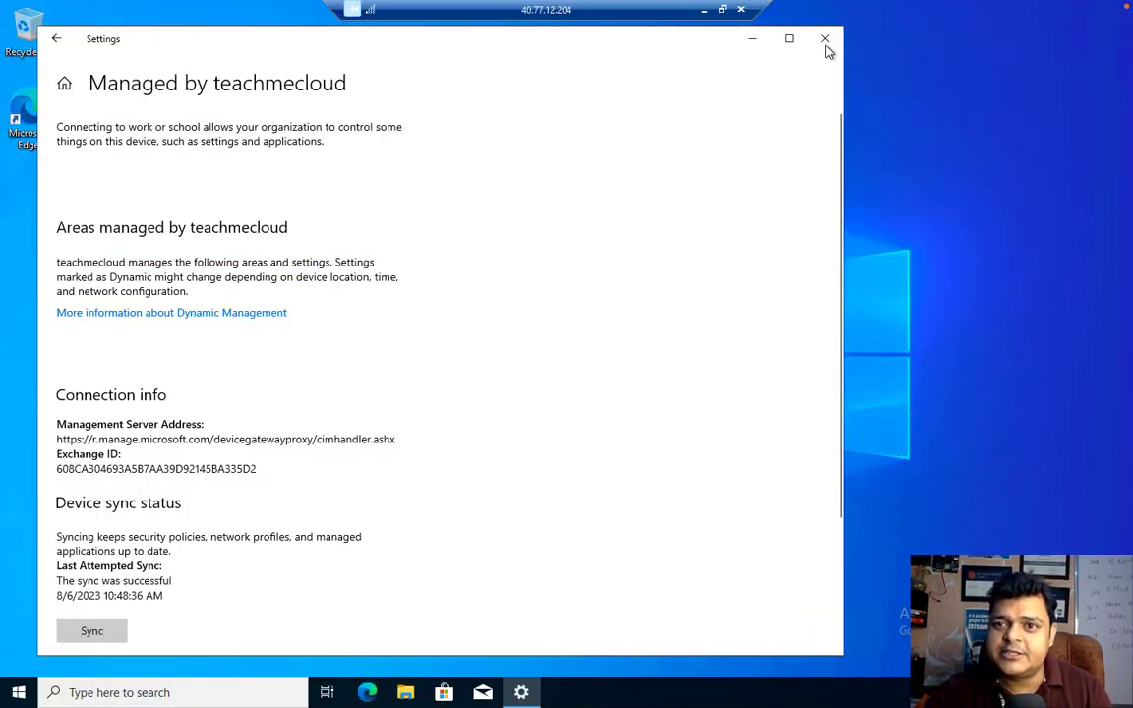
pyautogui.click(825, 42)
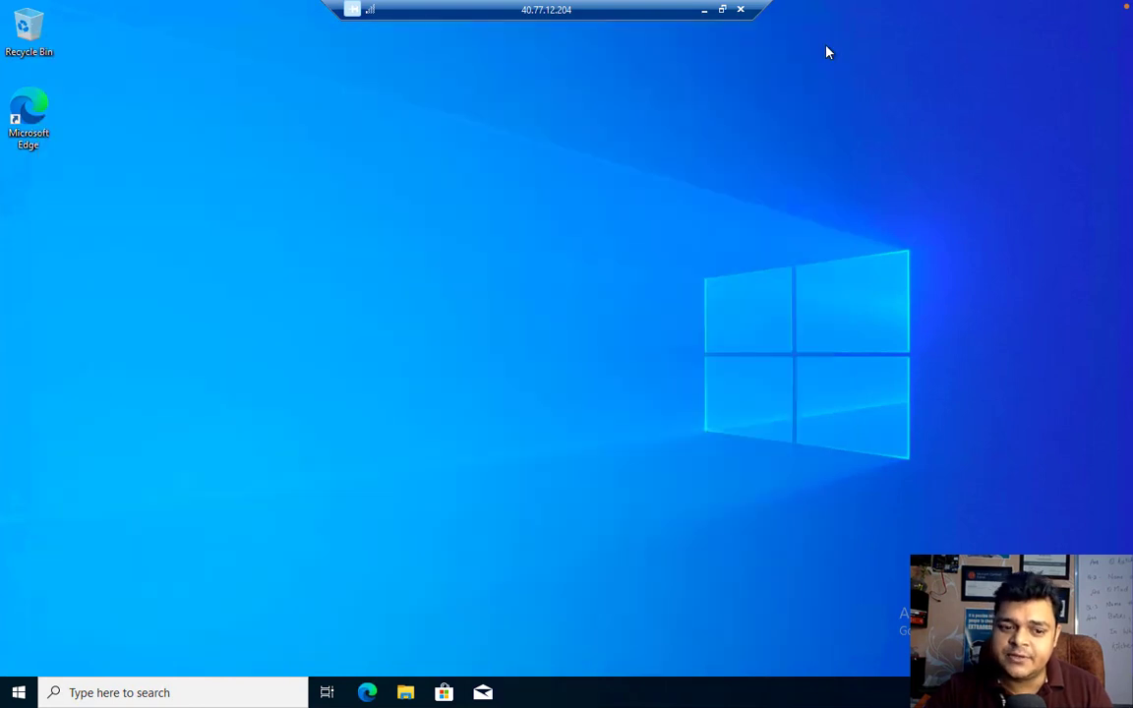
pyautogui.rightClick(19, 693)
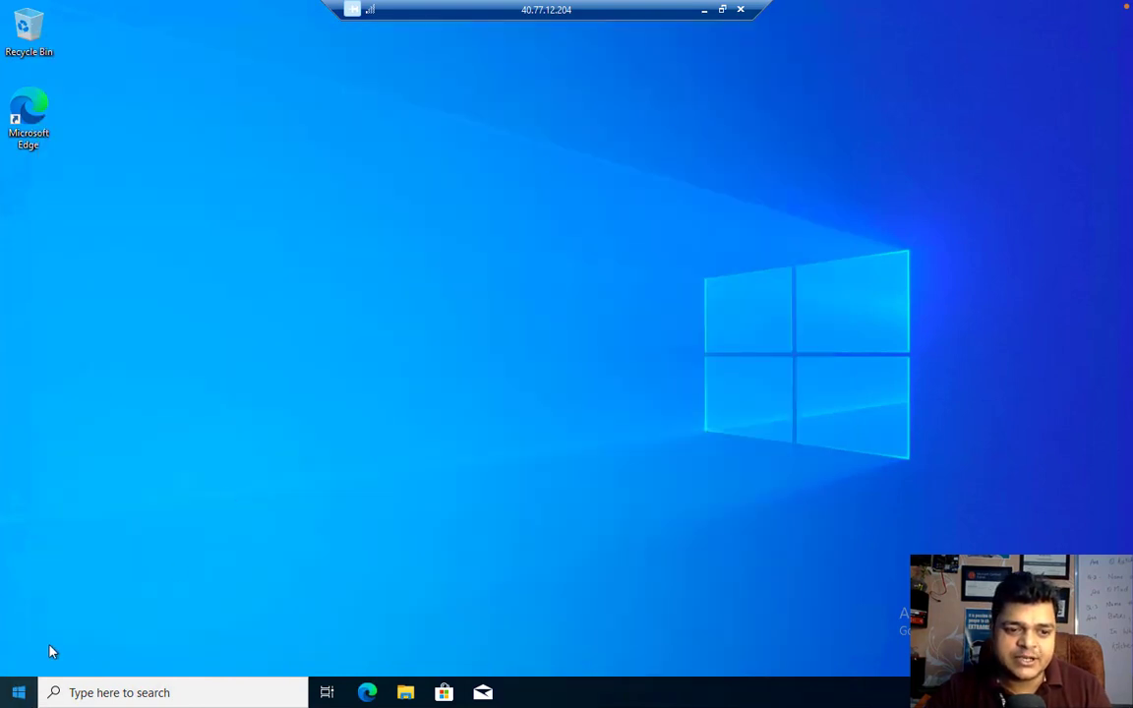
pyautogui.click(56, 615)
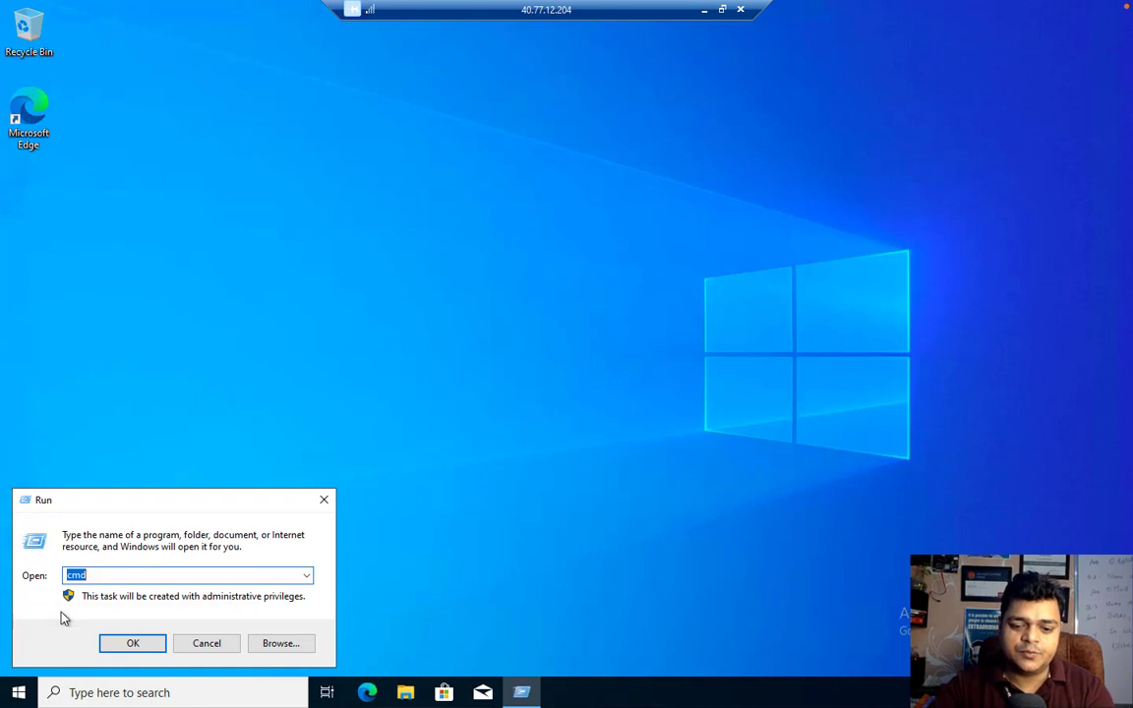
pyautogui.write('cmd')
pyautogui.press('Return')
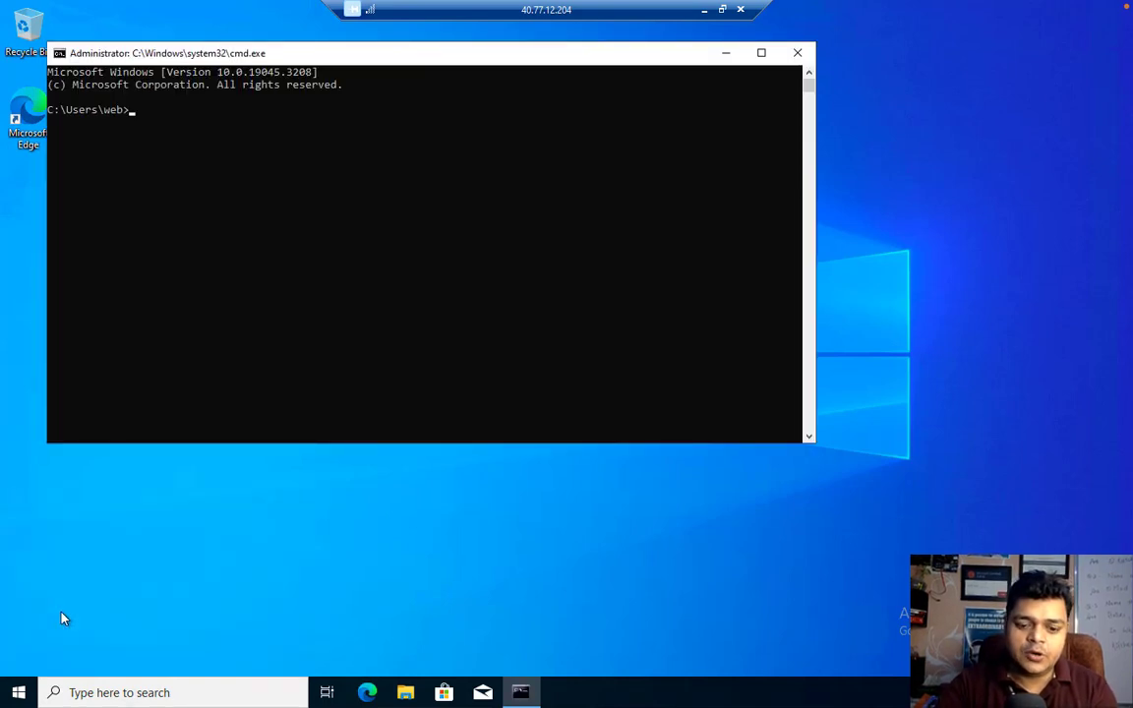
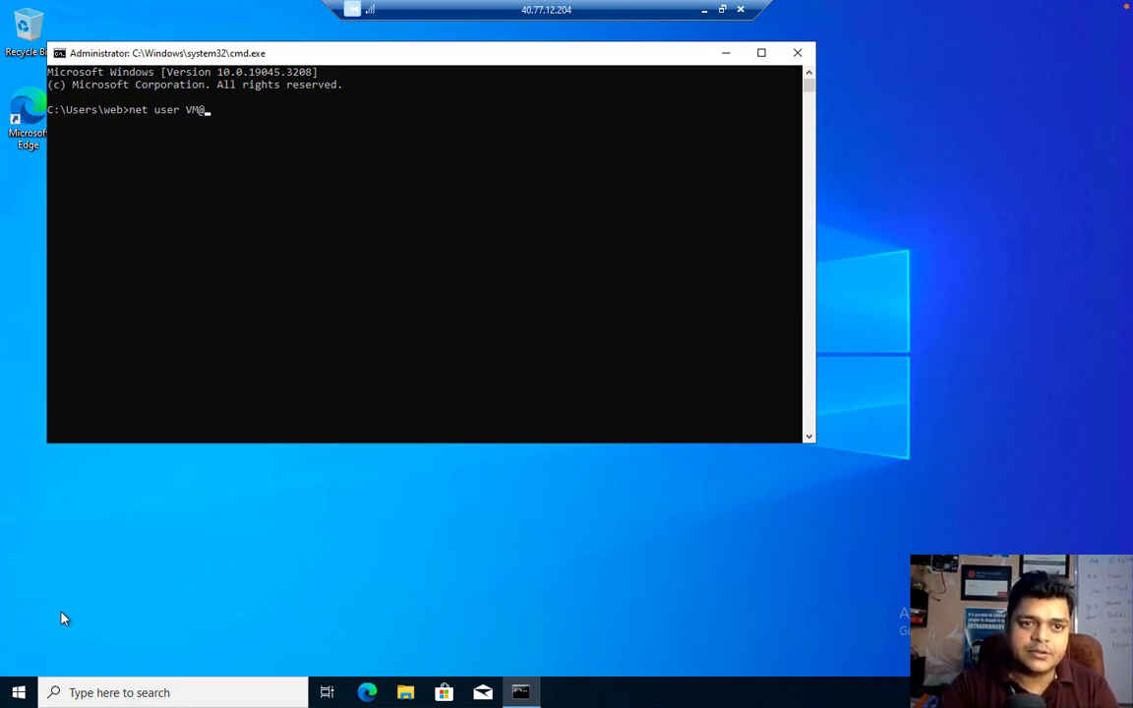
# Type a net user command setting the local user's new password, without running it
pyautogui.press('BackSpace')
pyautogui.press('BackSpace')
pyautogui.press('BackSpace')
pyautogui.press('BackSpace')
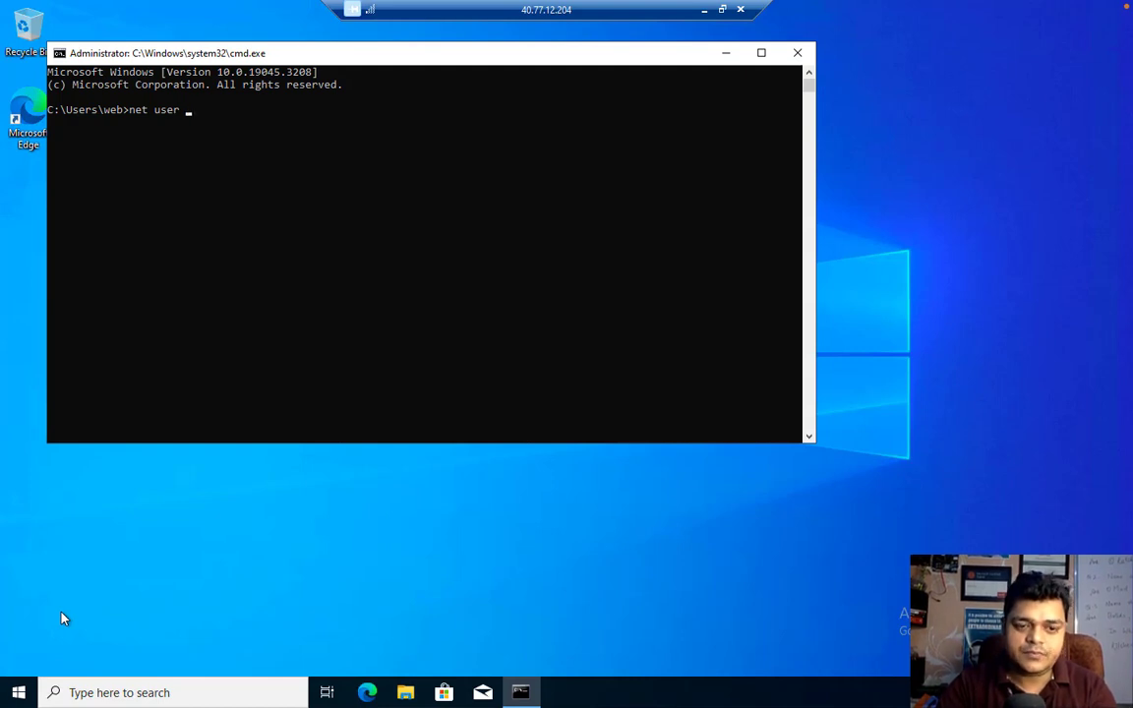
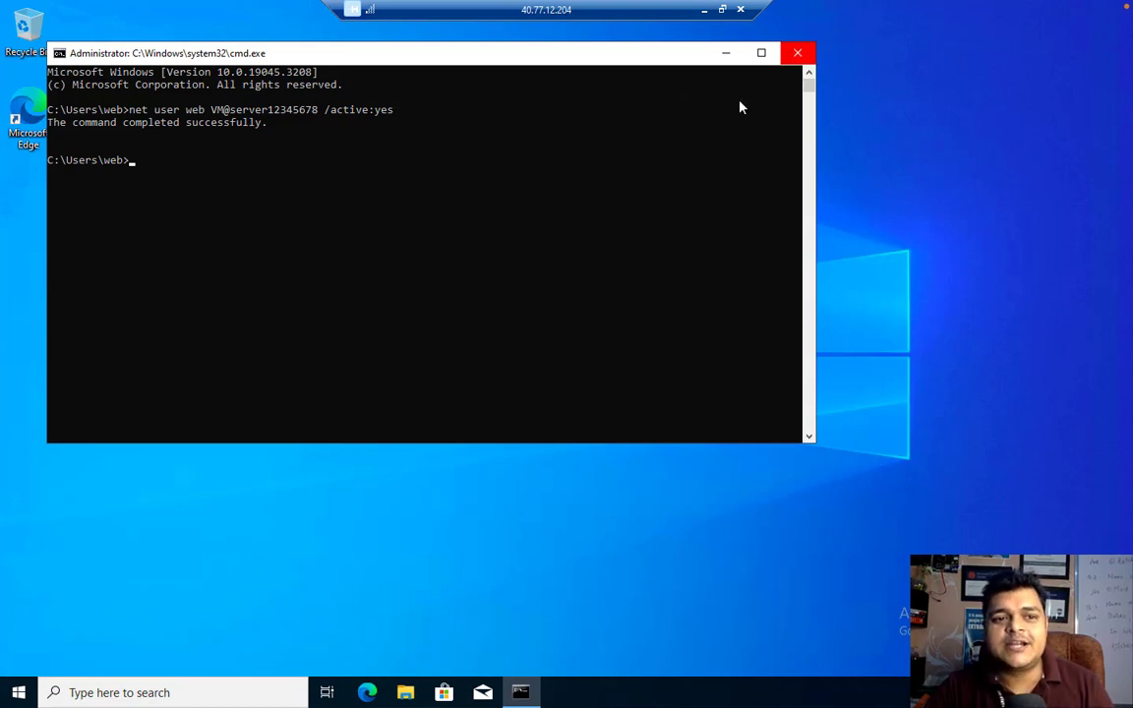
# Minimize the Remote Desktop session and refresh training-rule compliance; Password complexity still shows Error
pyautogui.click(284, 218)
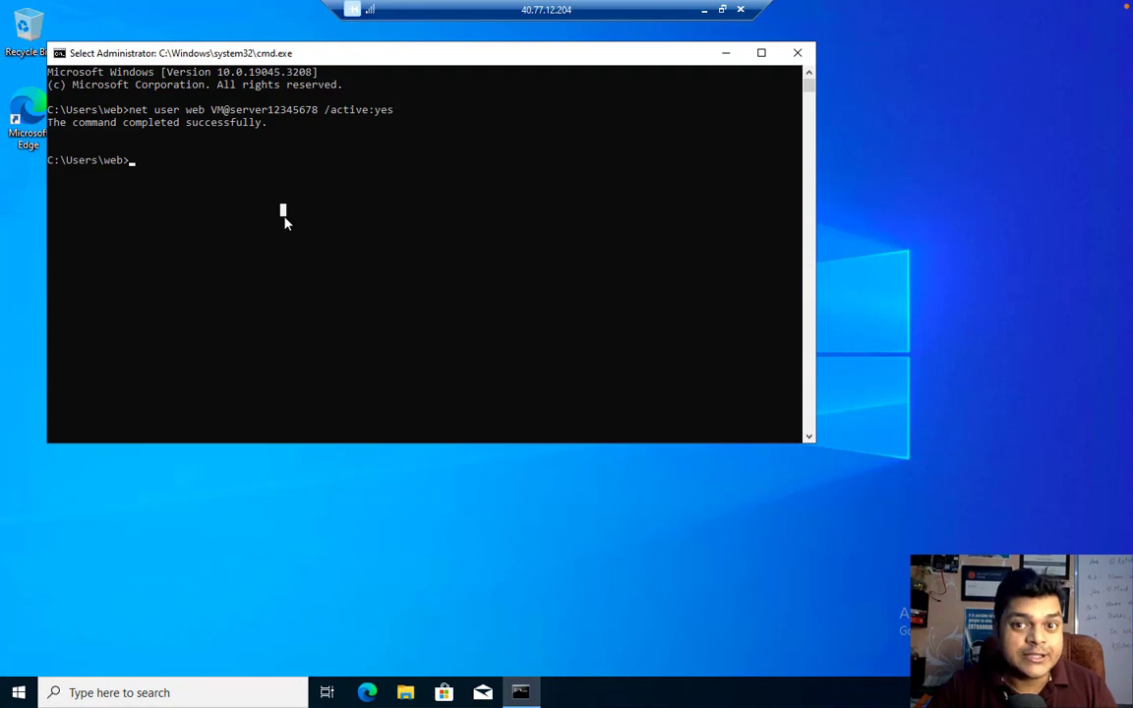
pyautogui.hotkey('ctrl', 'Left')
pyautogui.hotkey('ctrl', 'Right')
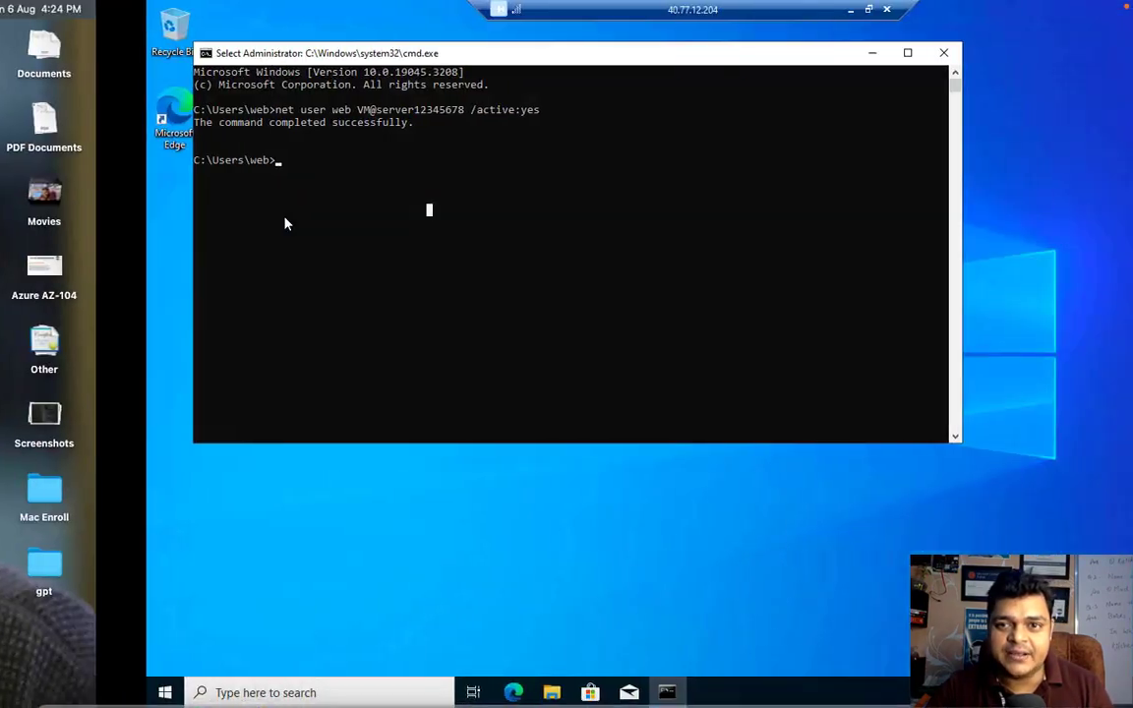
pyautogui.click(705, 10)
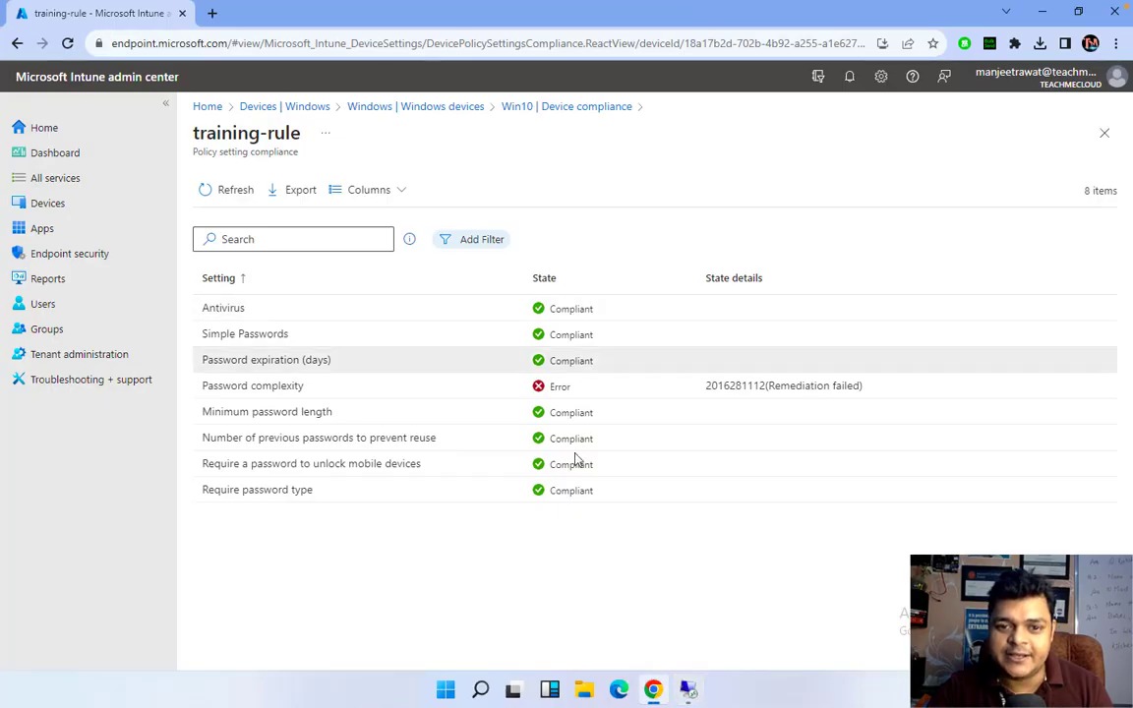
pyautogui.click(227, 192)
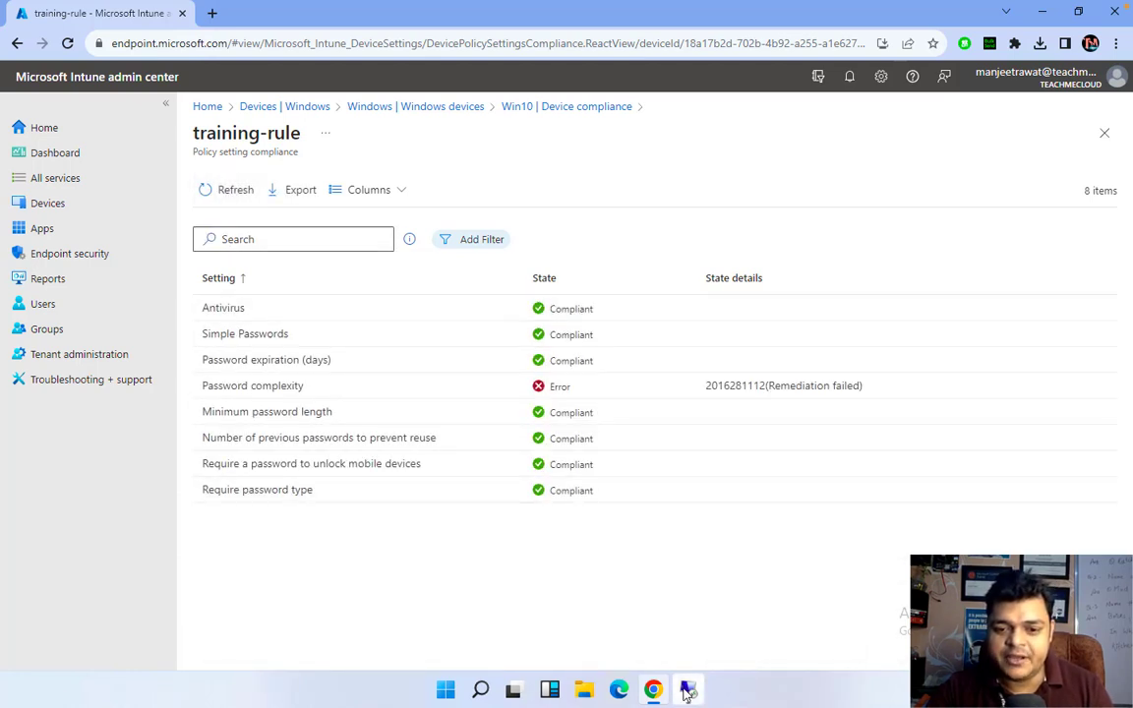
# Run 'shutdown -r' in the VM's command prompt and dismiss the sign-out warning
pyautogui.moveTo(686, 686)
pyautogui.click(798, 597)
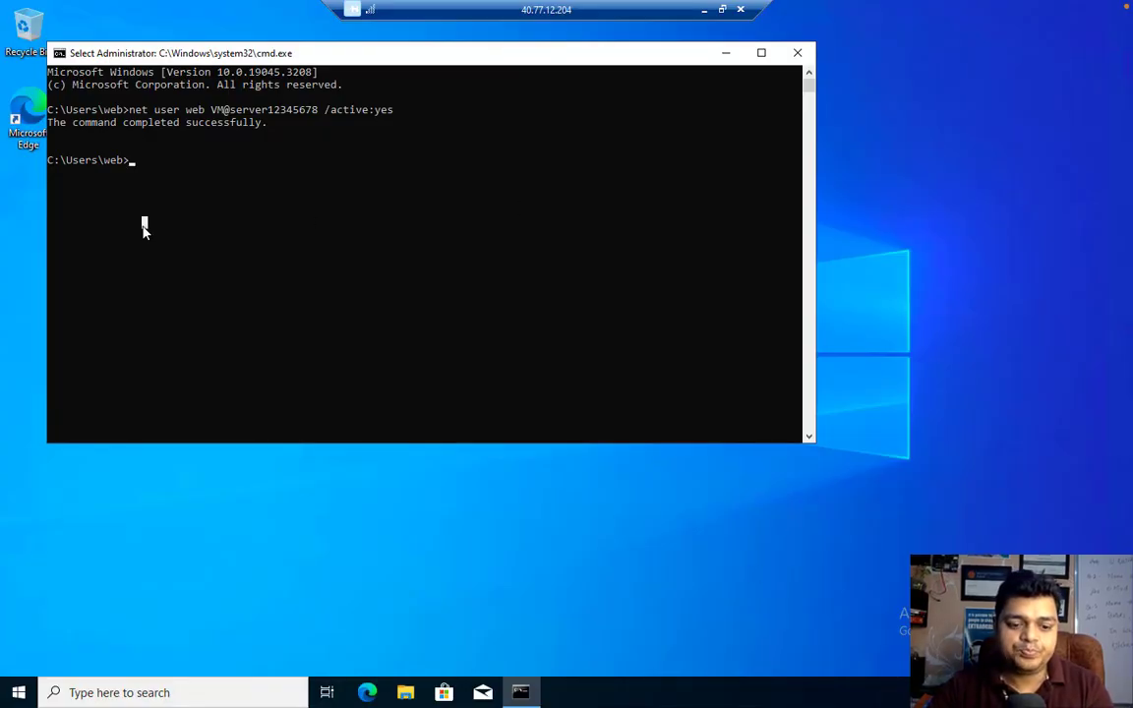
pyautogui.write('shutdo')
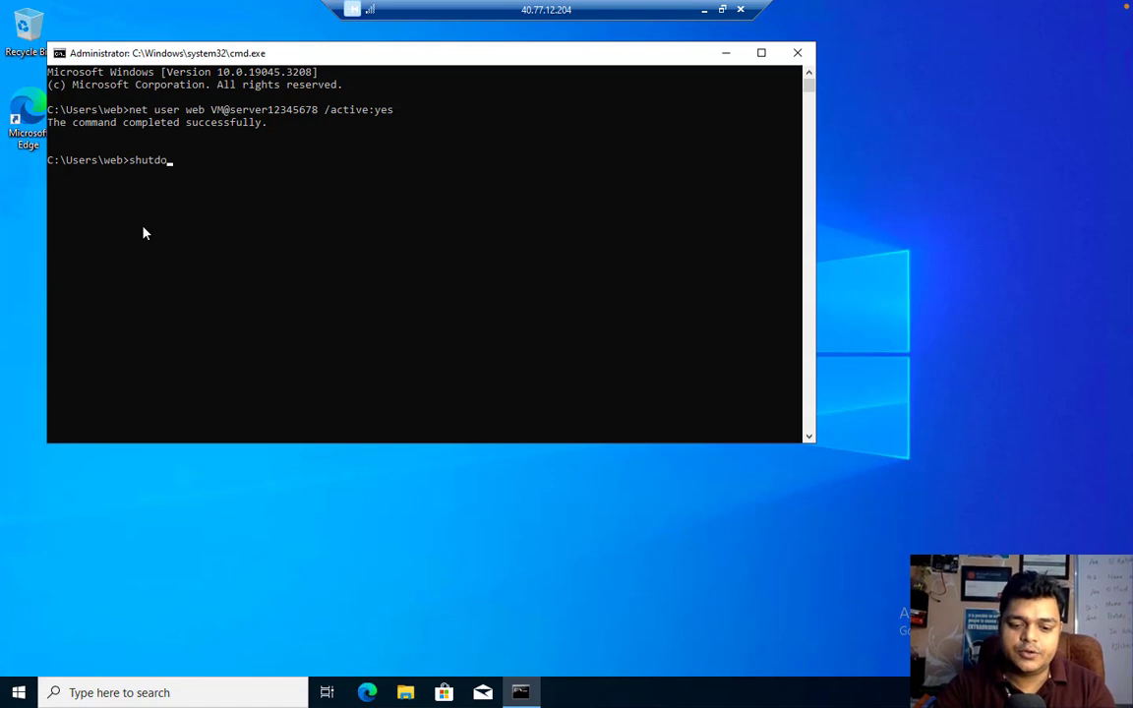
pyautogui.write('wn -')
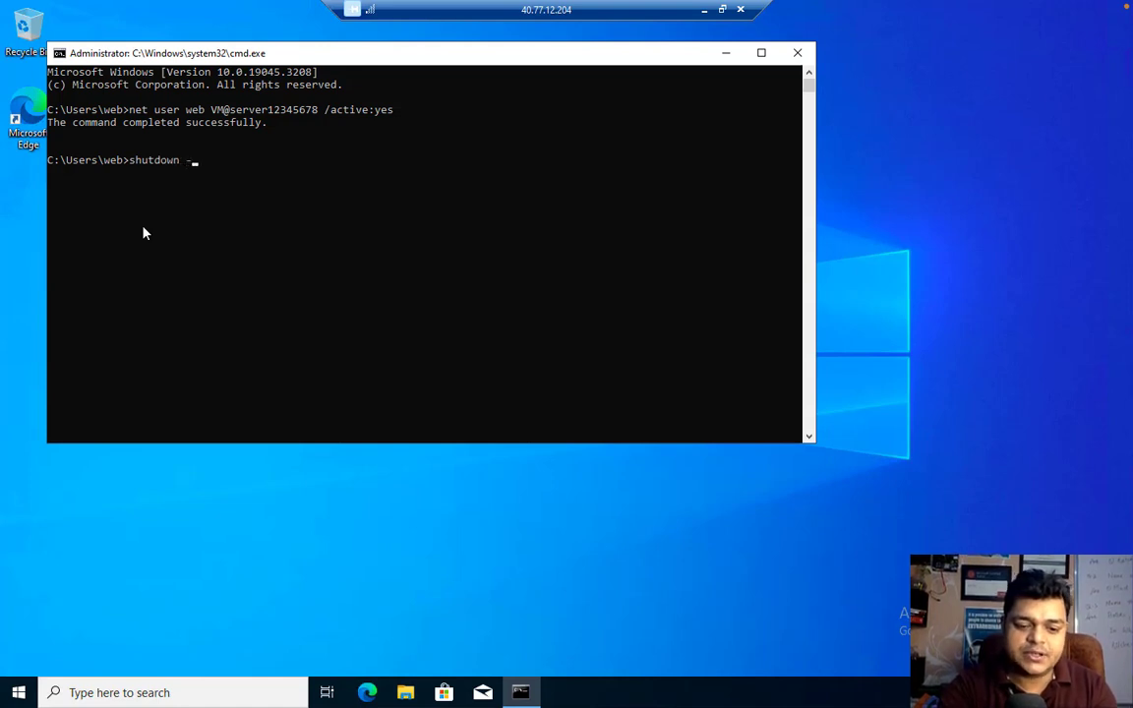
pyautogui.write('r')
pyautogui.press('Return')
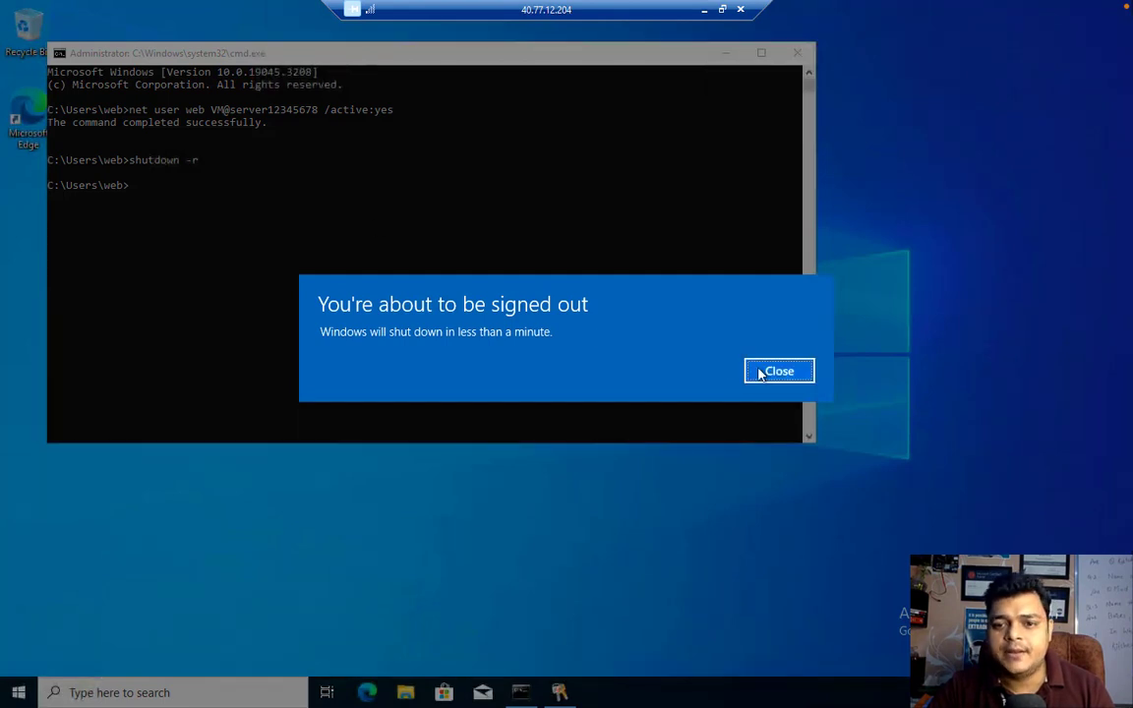
pyautogui.click(779, 371)
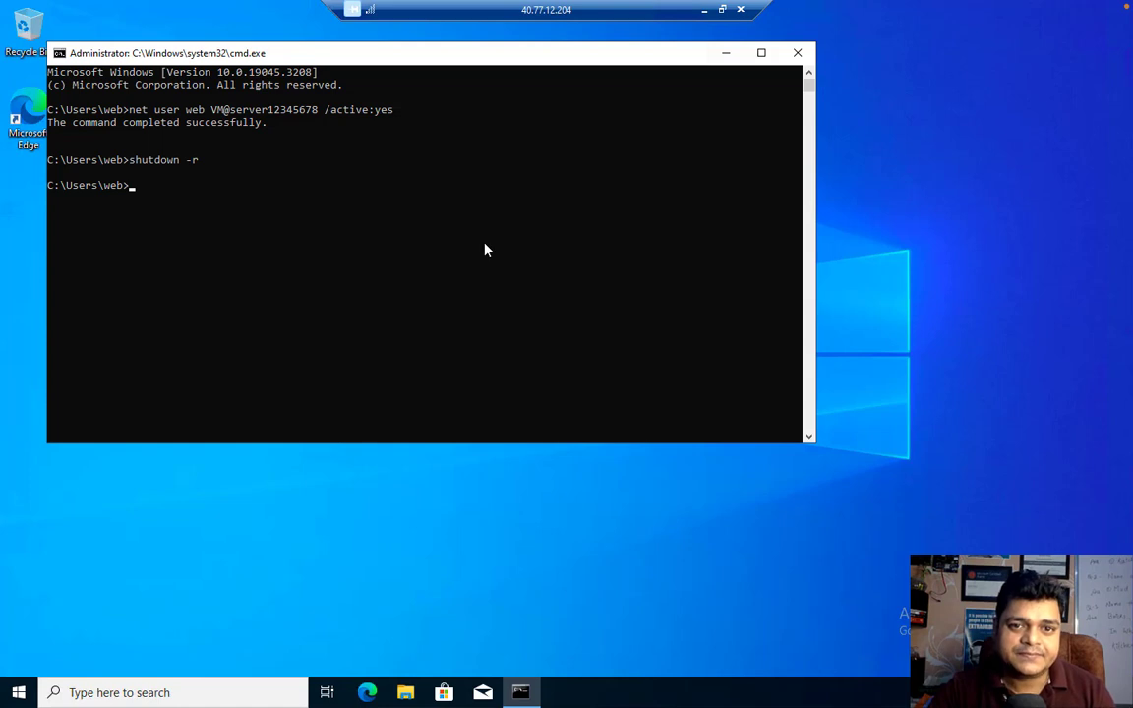
# Cancel a Remote Desktop disconnect attempt and close the command prompt window
pyautogui.moveTo(484, 250); pyautogui.dragTo(739, 9)
pyautogui.click(740, 10)
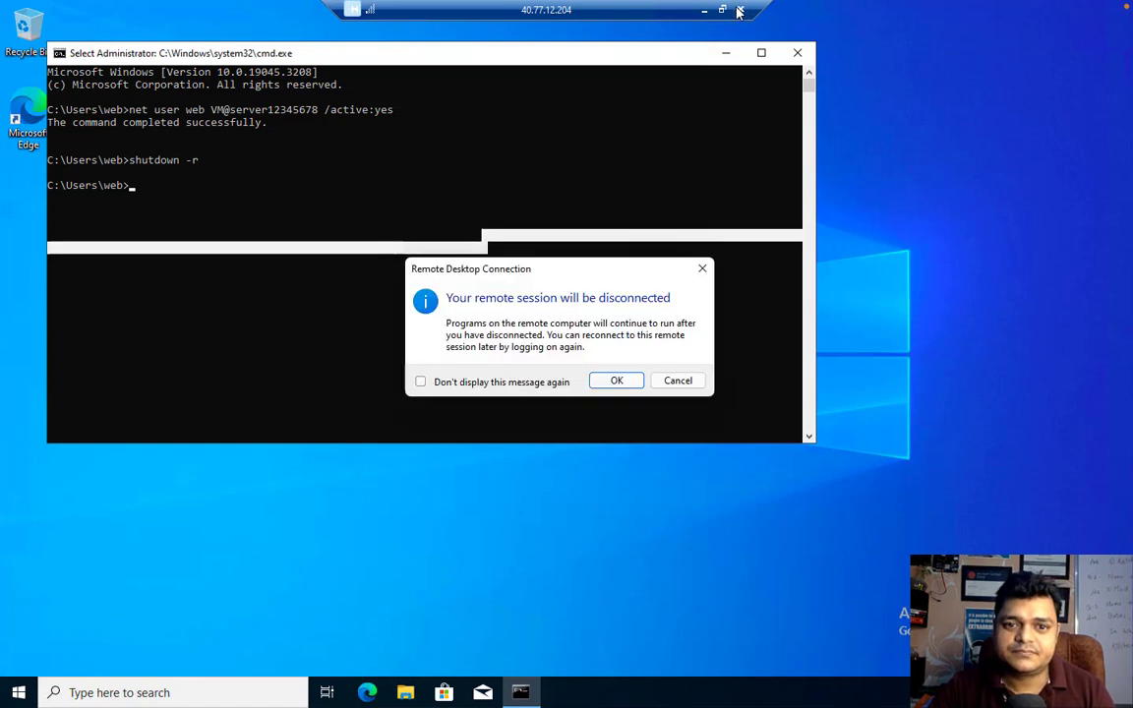
pyautogui.click(678, 382)
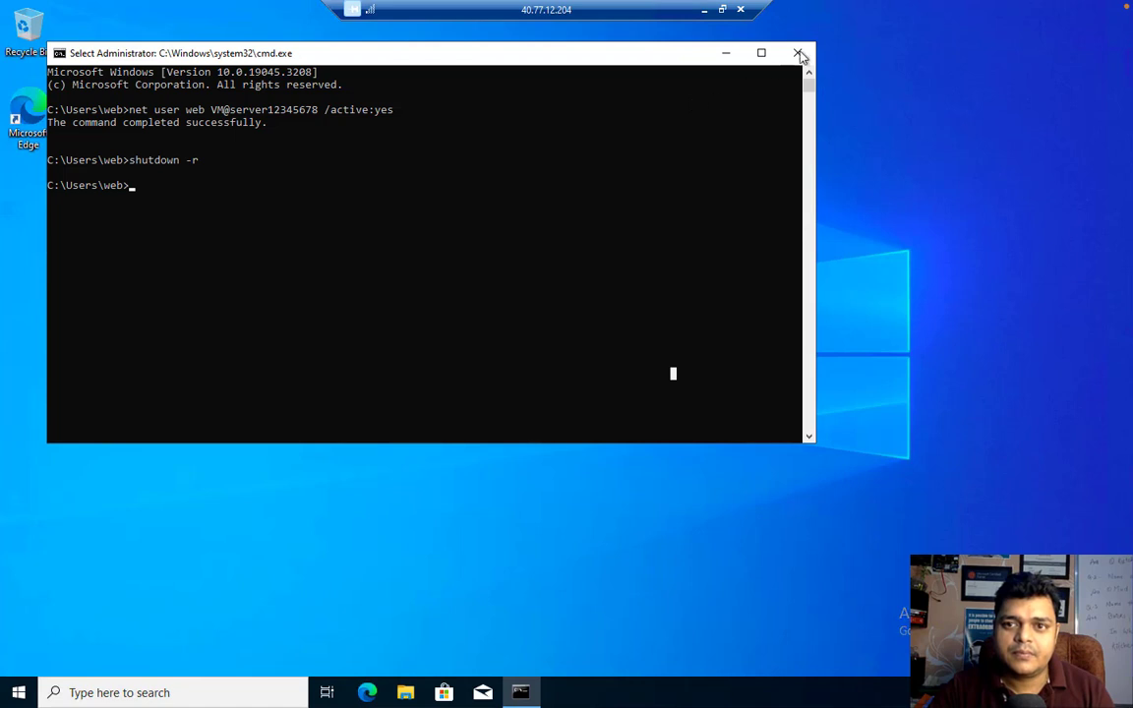
pyautogui.click(797, 53)
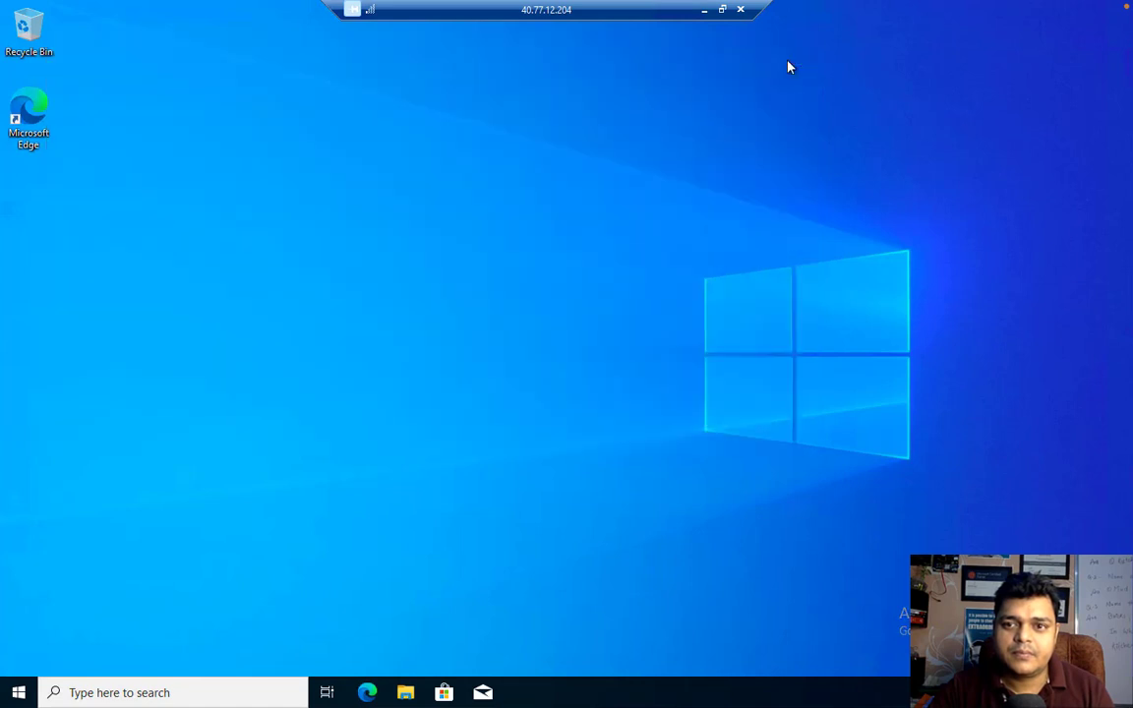
# Restart the Windows 10 VM from the Start button's quick menu, then close the remote session
pyautogui.rightClick(20, 696)
pyautogui.click(104, 653)
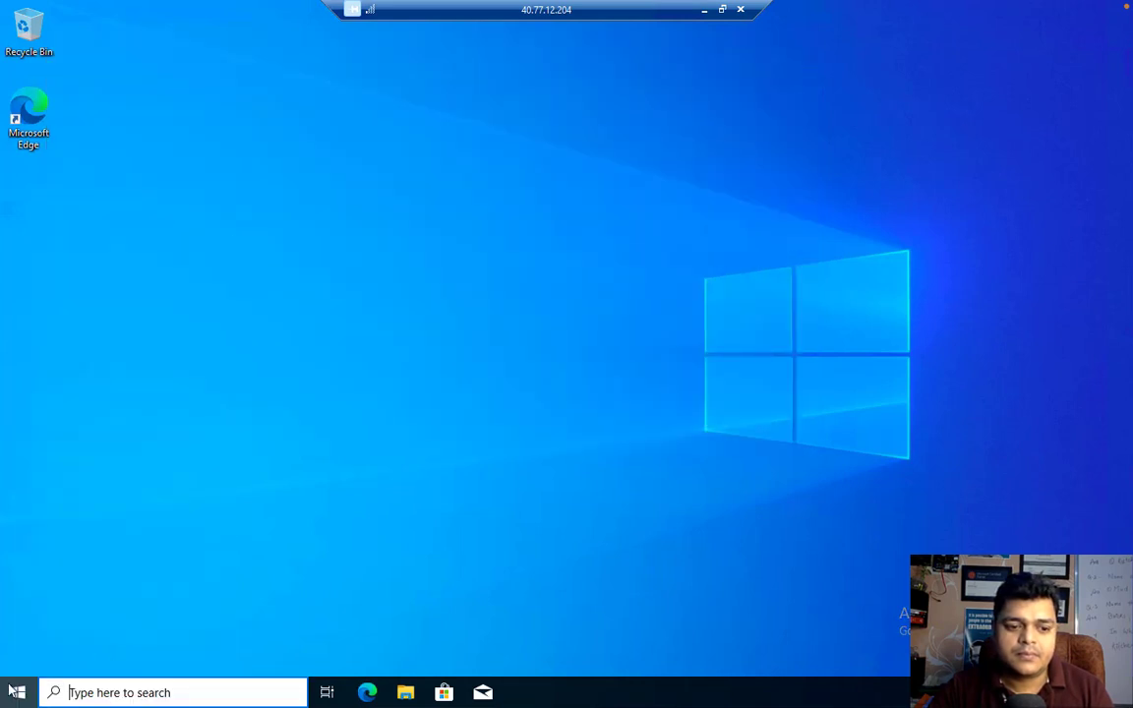
pyautogui.click(15, 690)
pyautogui.rightClick(16, 690)
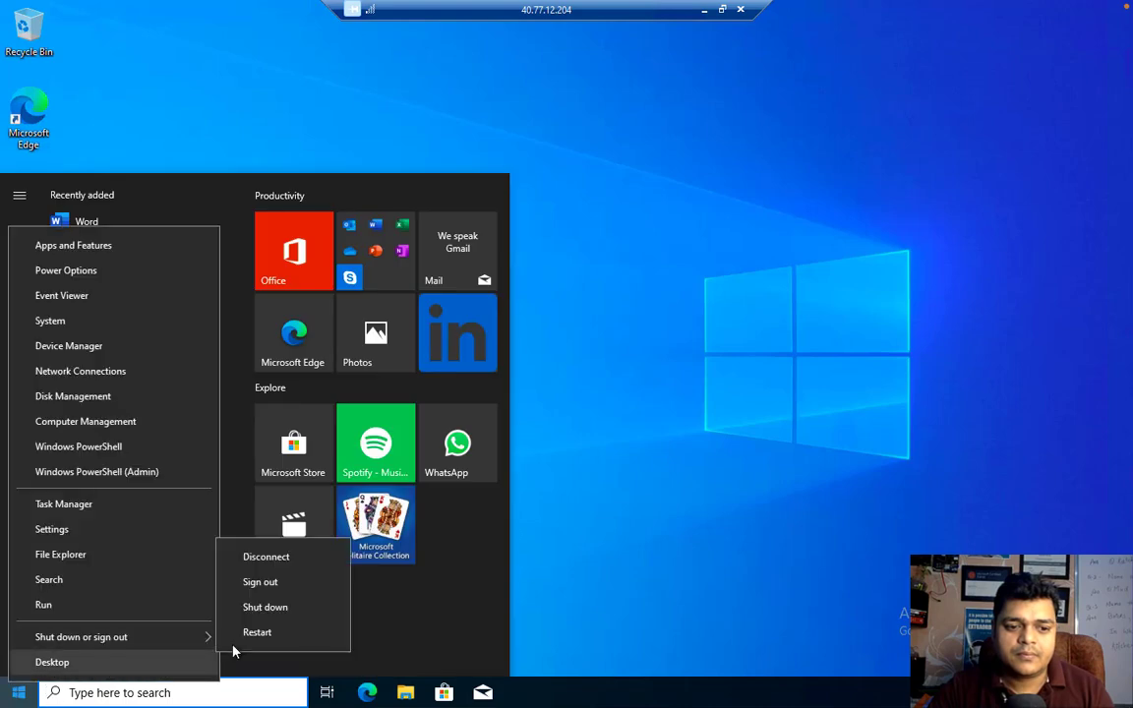
pyautogui.click(258, 637)
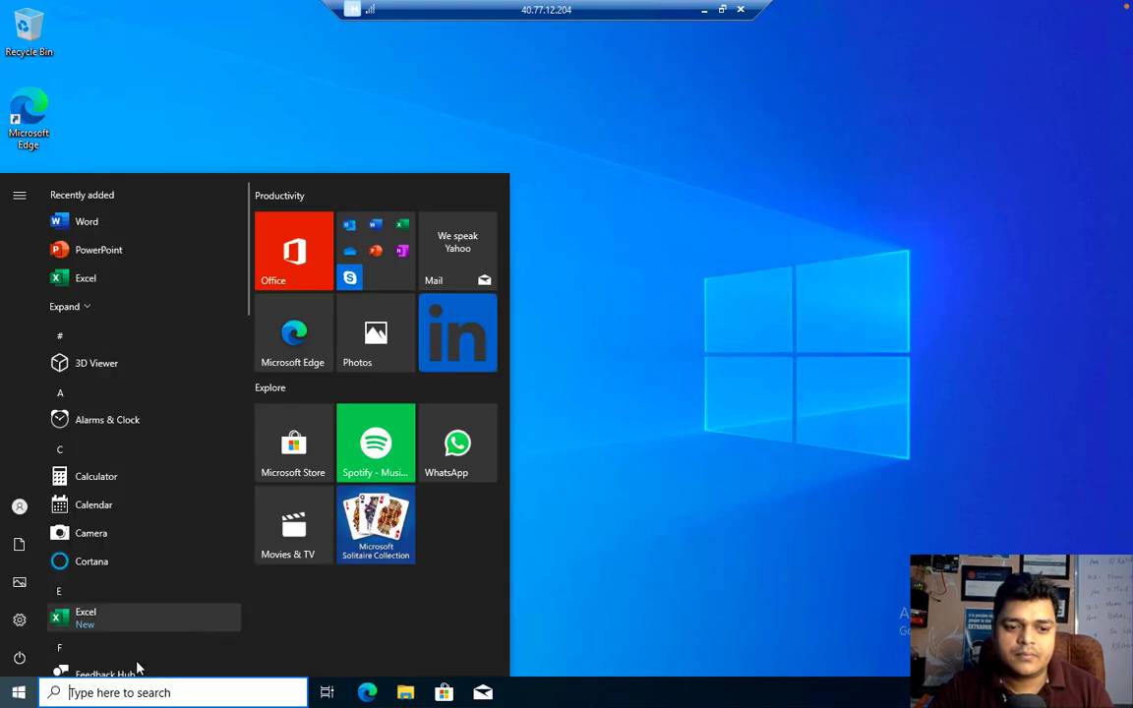
pyautogui.rightClick(18, 686)
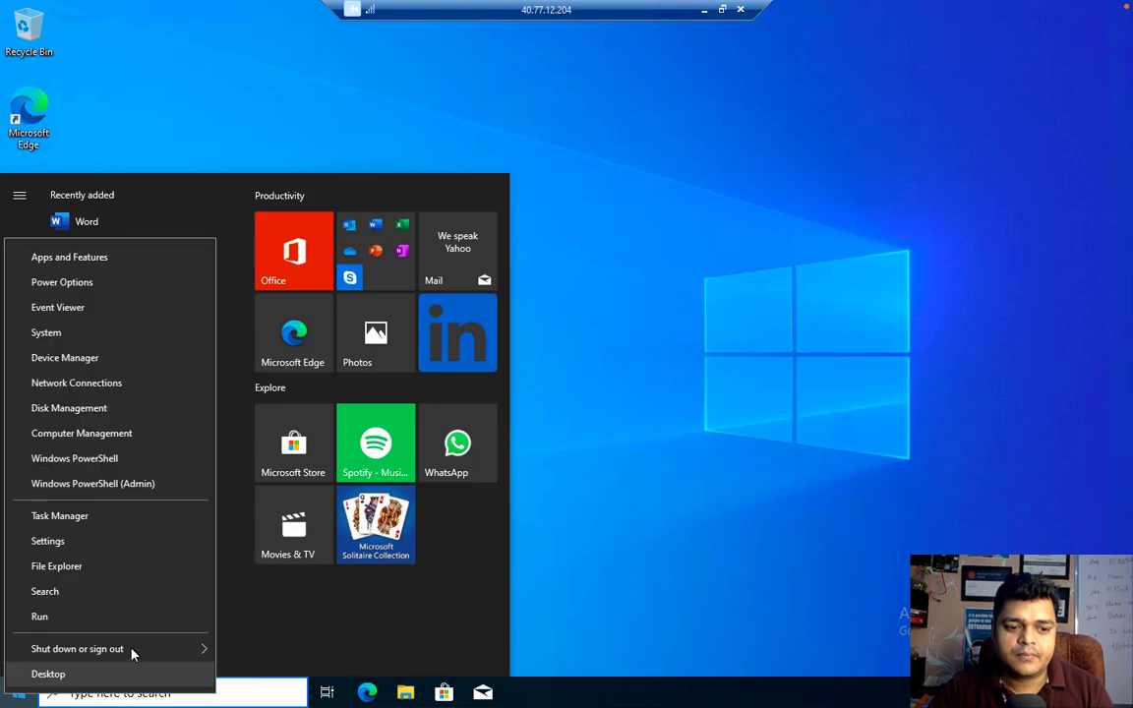
pyautogui.moveTo(131, 653)
pyautogui.click(246, 646)
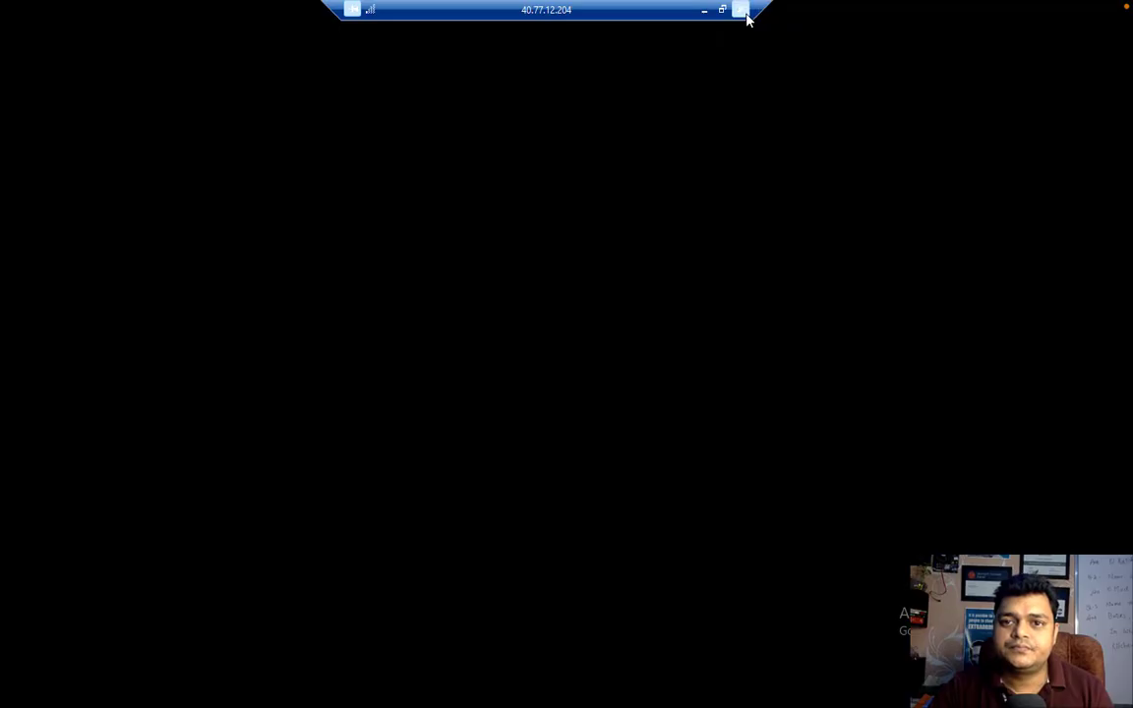
pyautogui.click(740, 10)
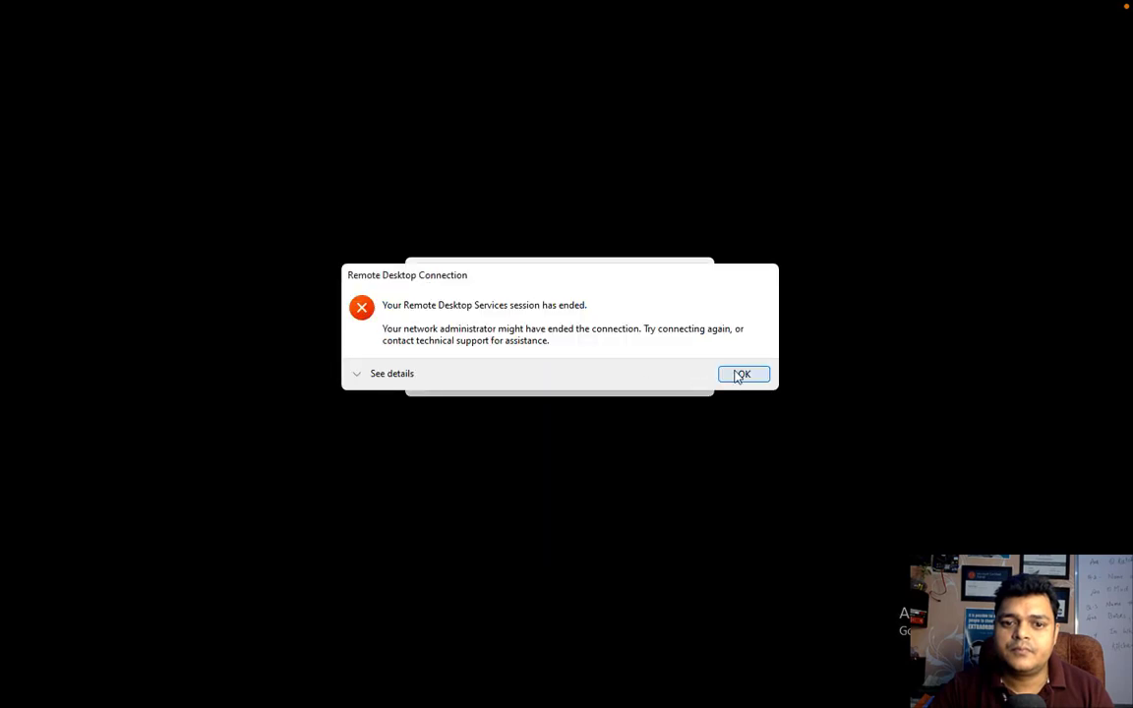
# Dismiss the Remote Desktop disconnect messages and refresh the training-rule results; Antivirus now also shows Error
pyautogui.click(739, 374)
pyautogui.click(620, 382)
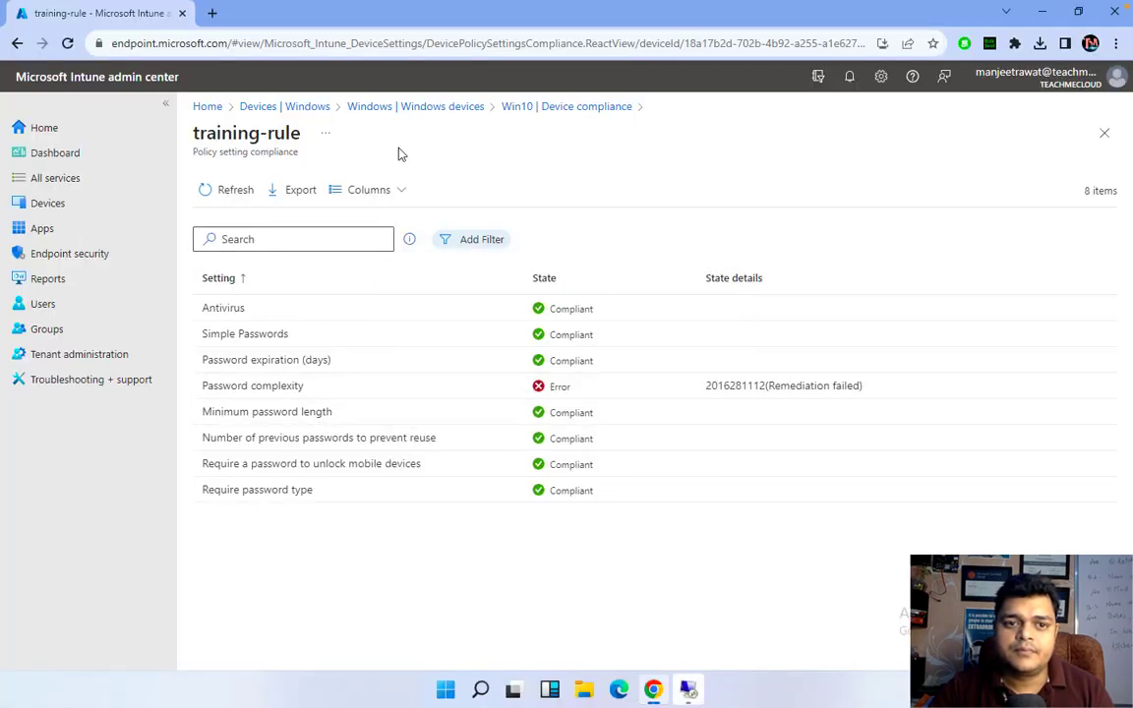
pyautogui.click(240, 193)
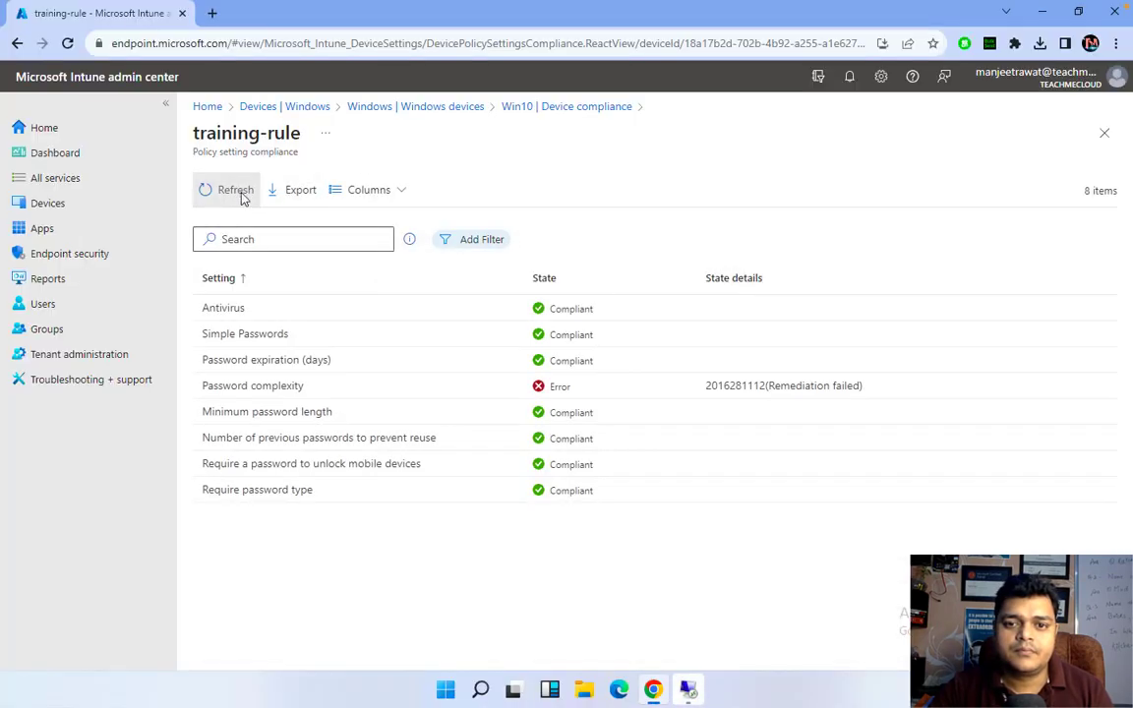
pyautogui.click(236, 191)
pyautogui.click(239, 192)
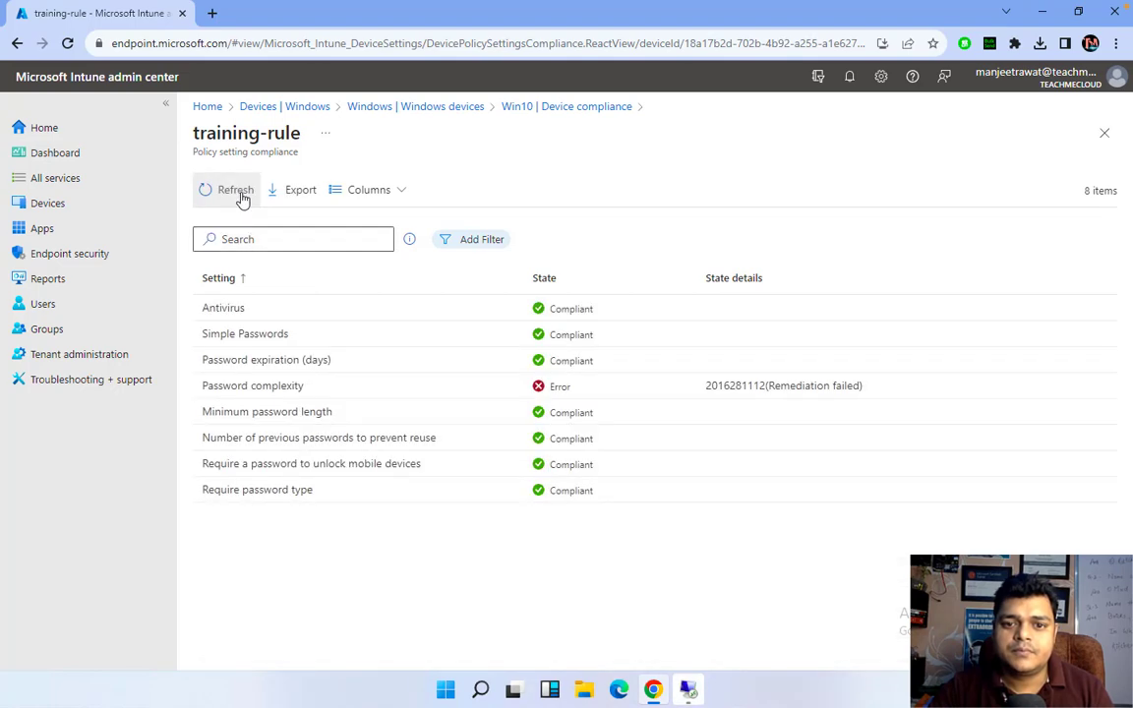
pyautogui.click(239, 192)
pyautogui.click(240, 194)
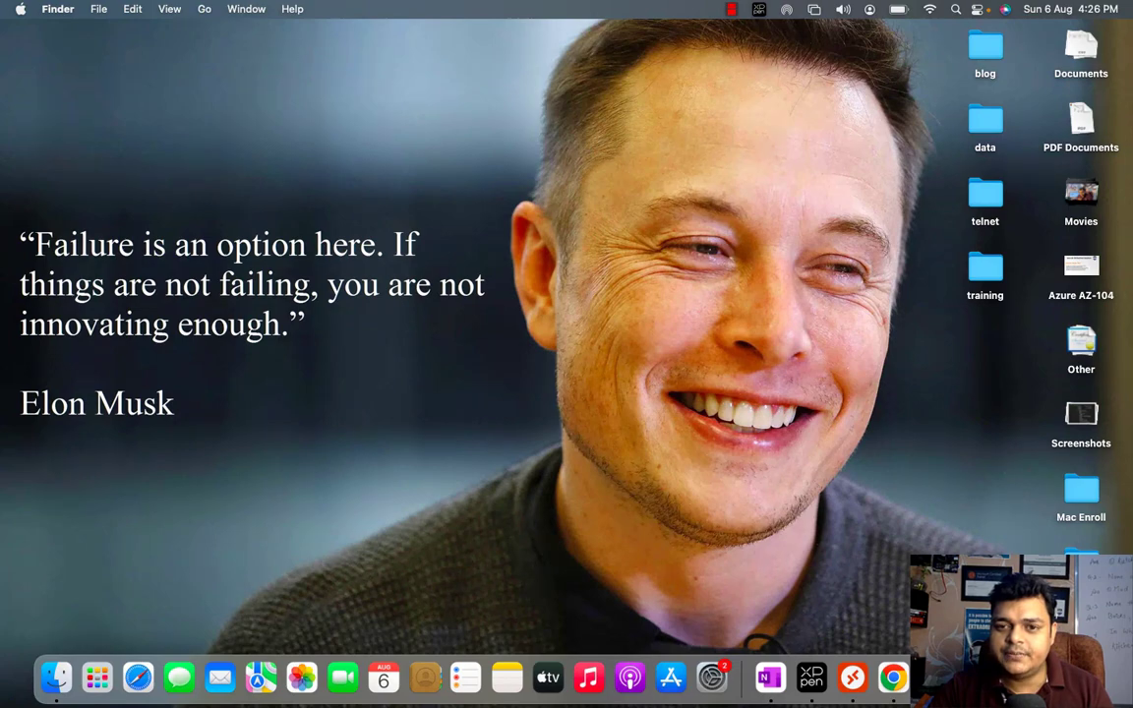
pyautogui.rightClick(1021, 677)
pyautogui.click(988, 505)
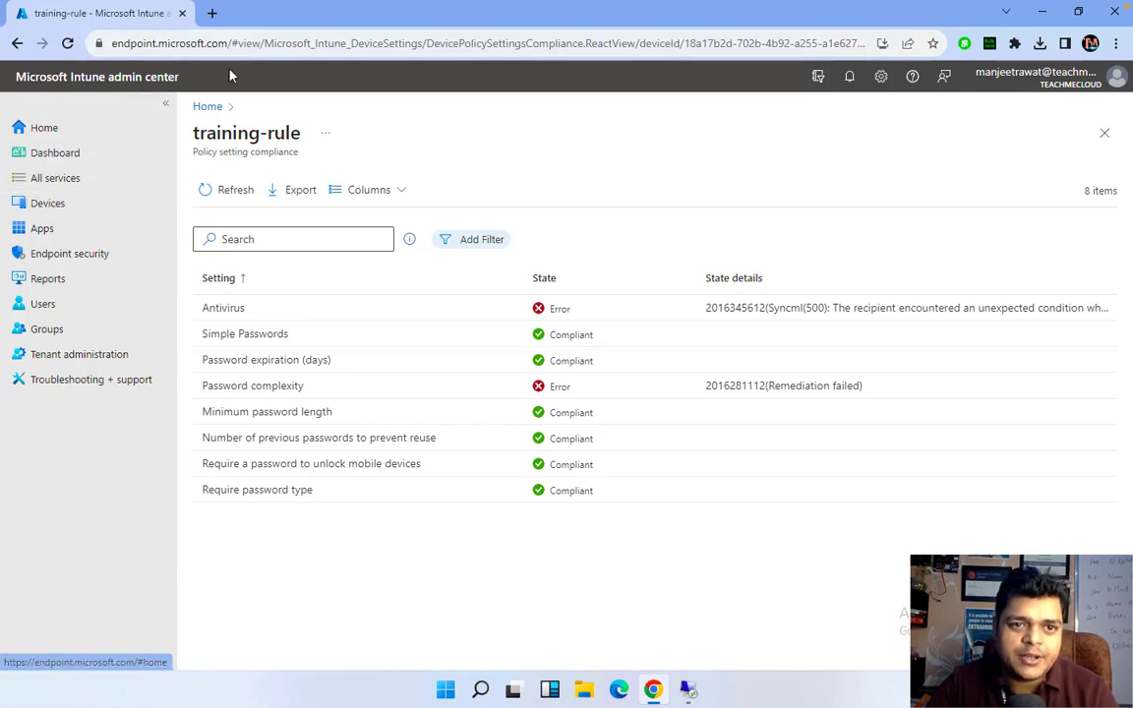
# Refresh and reload the compliance page until Antivirus is Compliant, leaving only Password complexity in Error
pyautogui.click(222, 188)
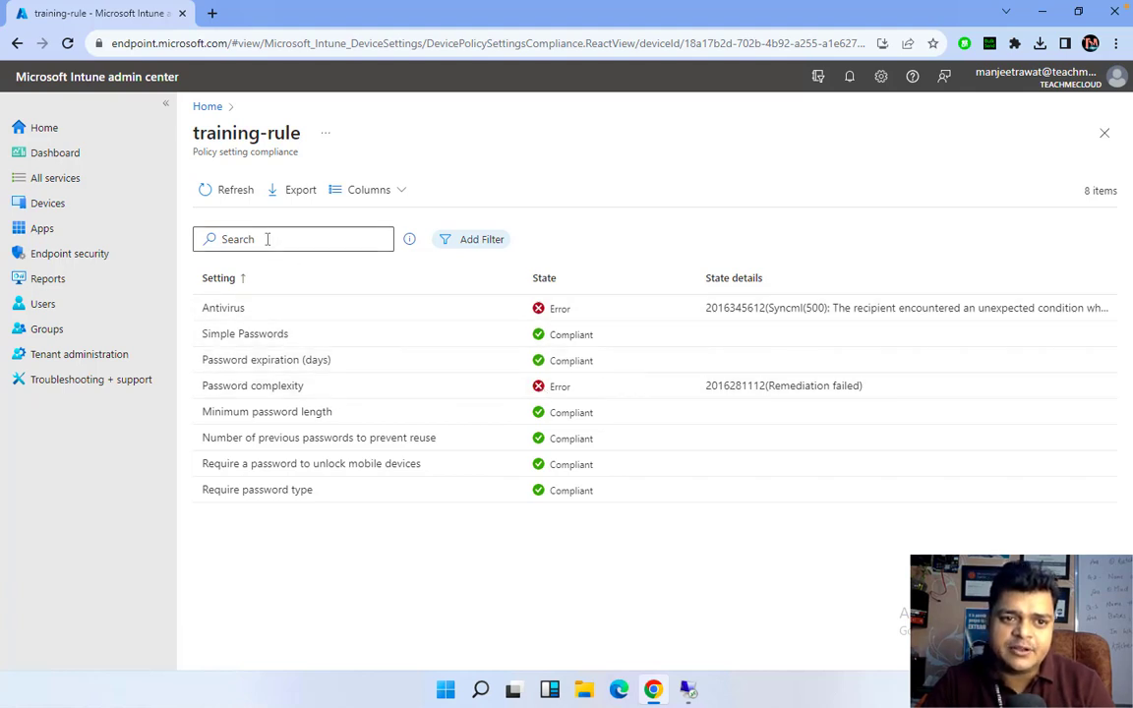
pyautogui.click(234, 199)
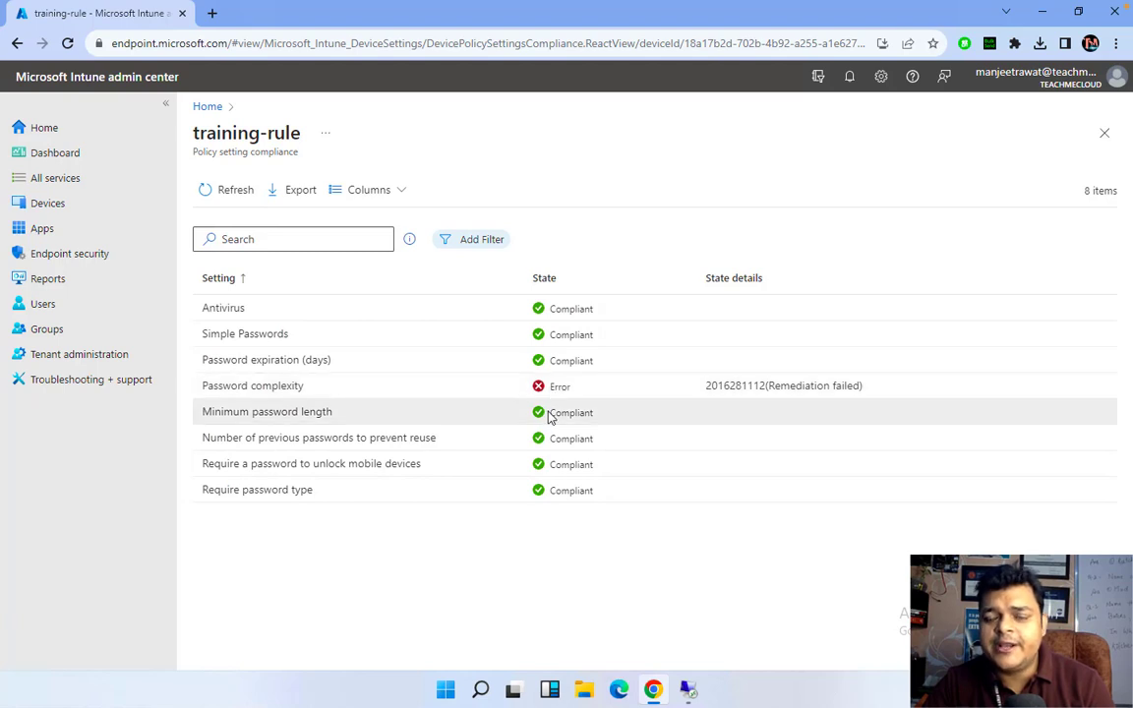
pyautogui.click(224, 193)
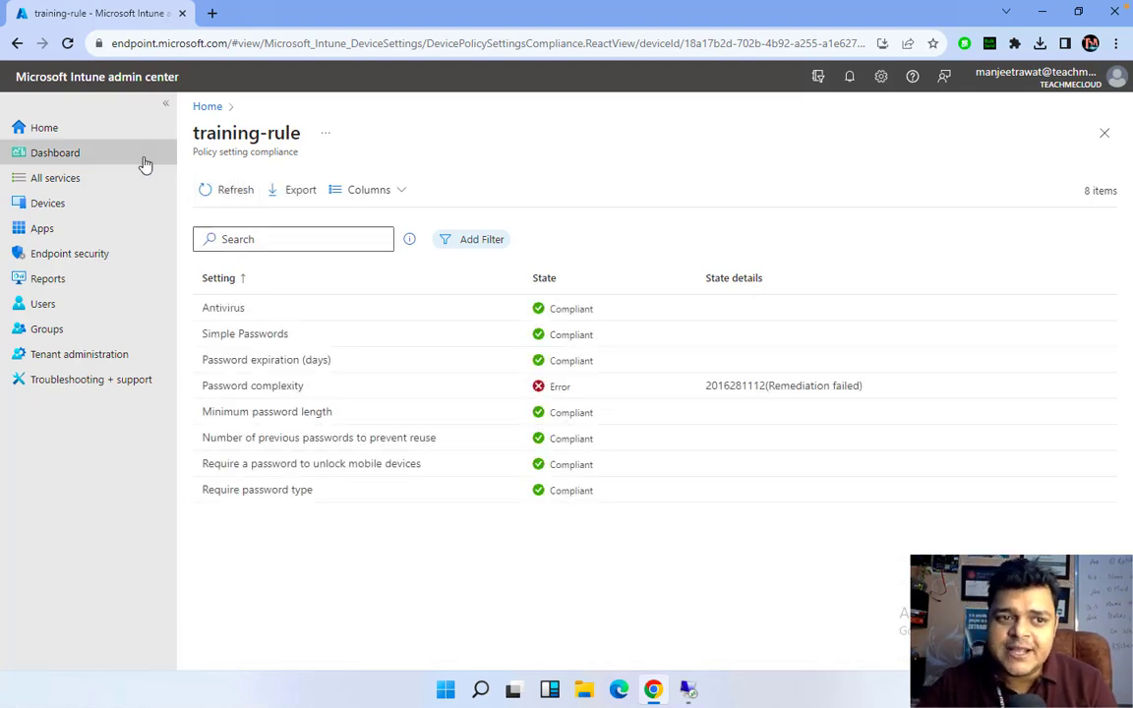
pyautogui.click(232, 47)
pyautogui.press('Return')
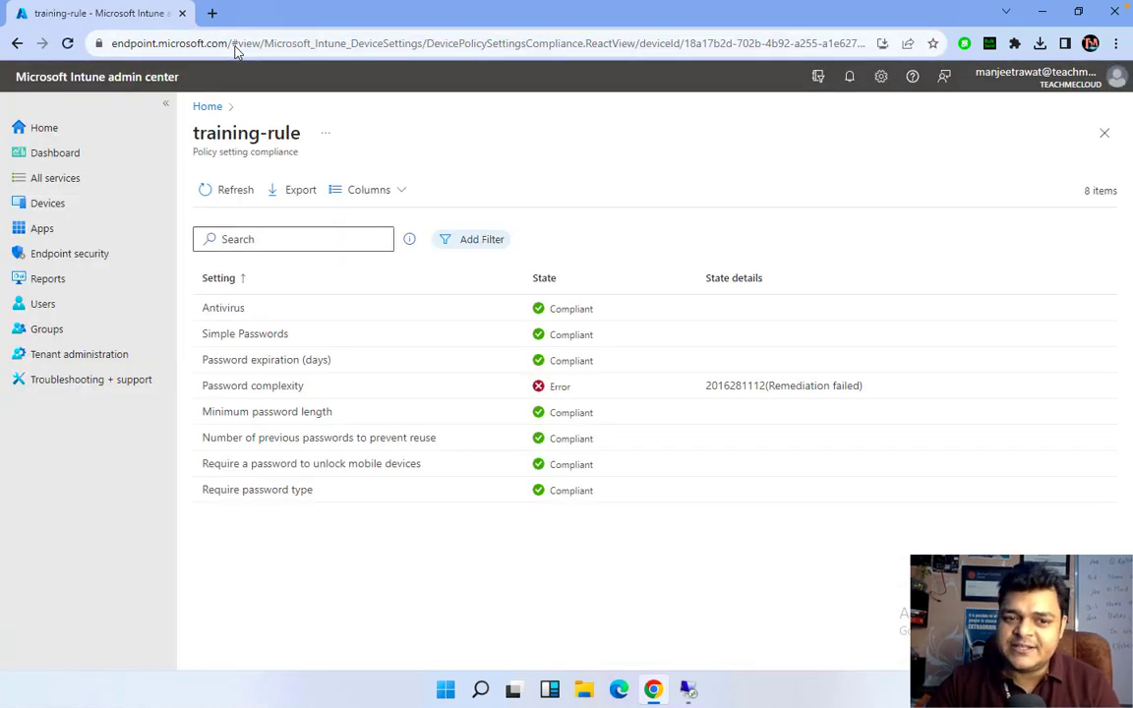
pyautogui.click(223, 195)
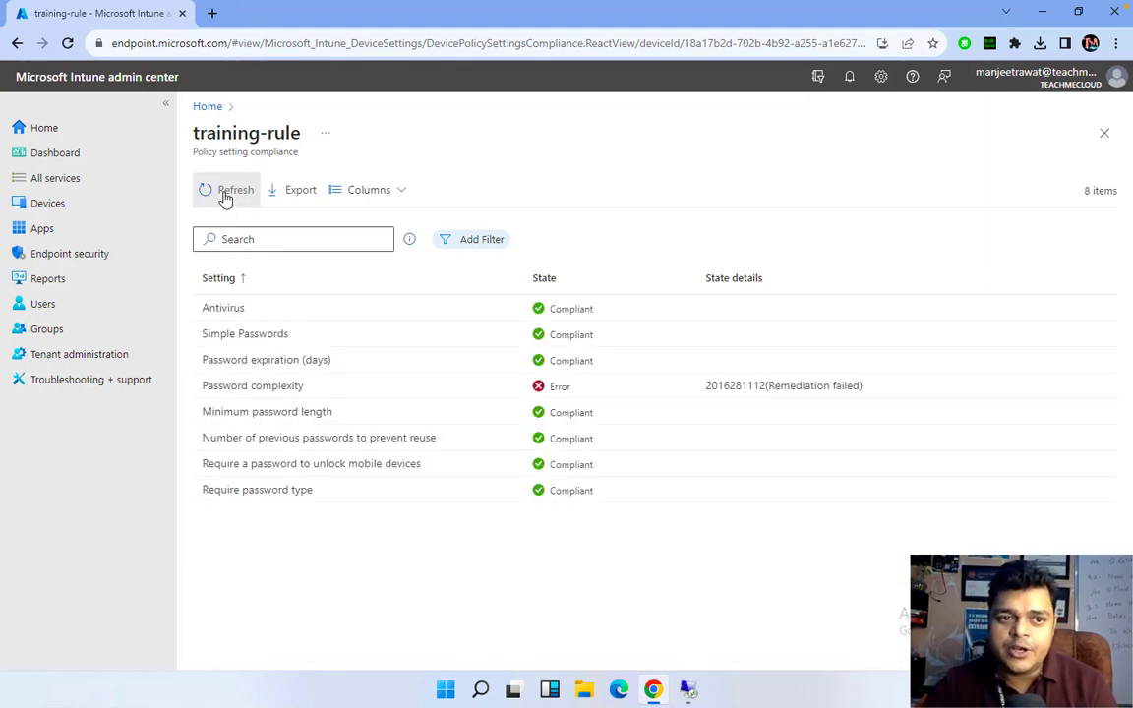
# Refresh three more times, then open the Intune Home page showing one noncompliant device
pyautogui.click(225, 193)
pyautogui.click(225, 193)
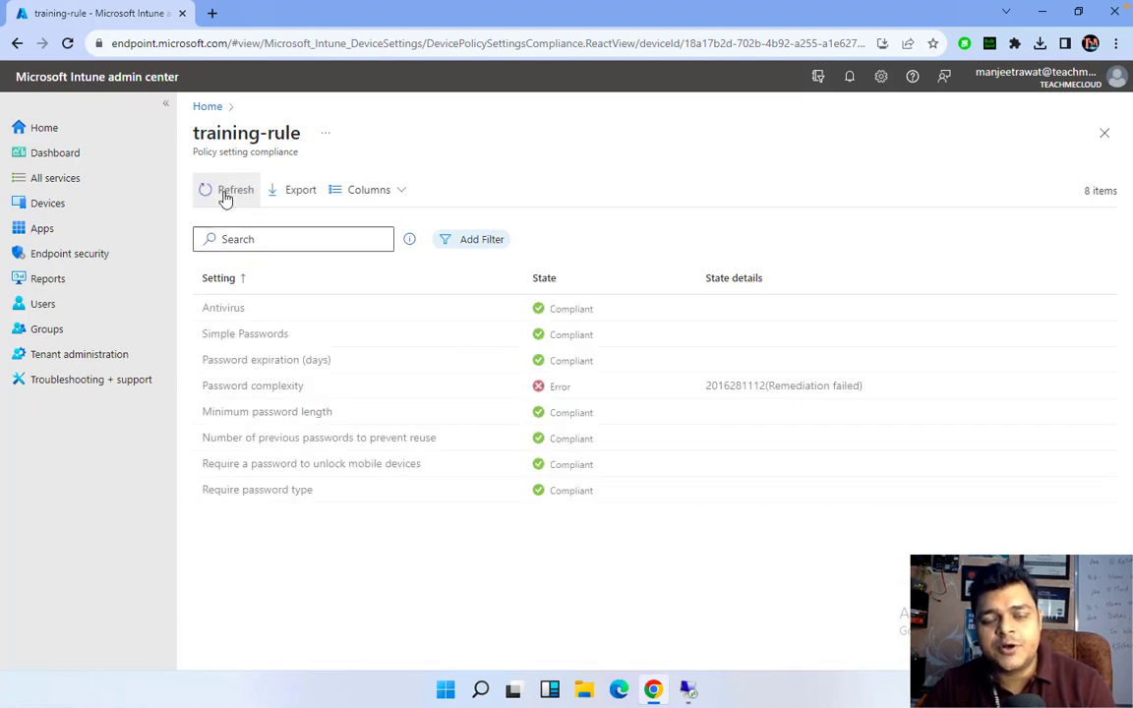
pyautogui.click(225, 193)
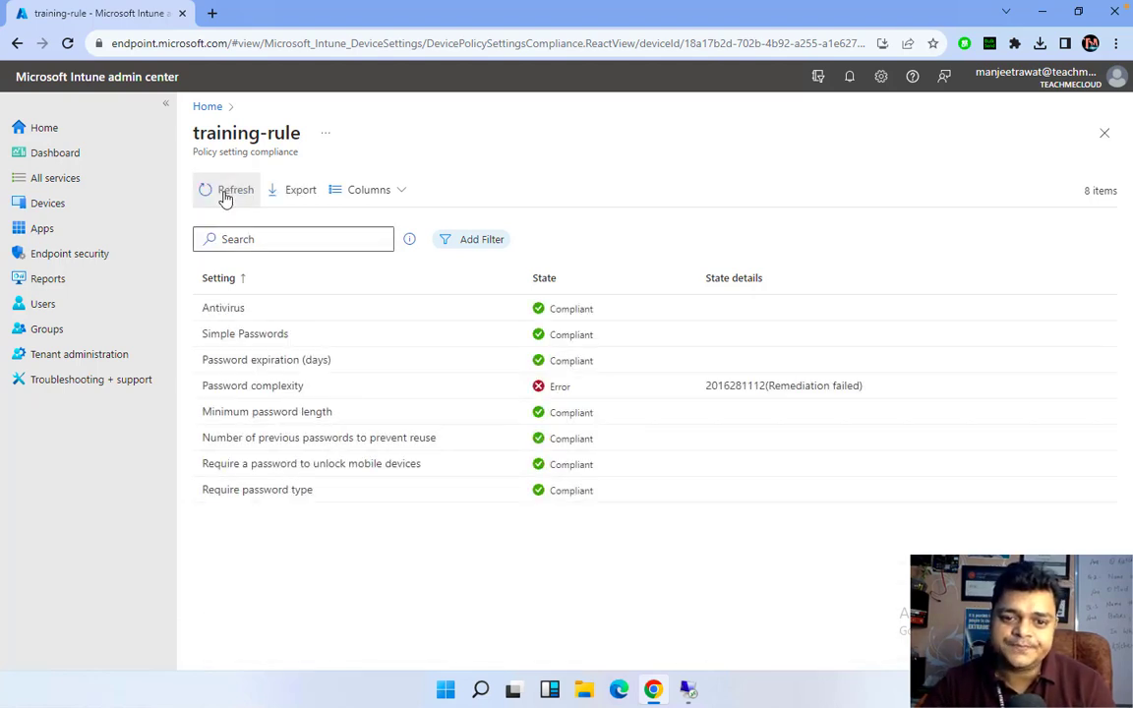
pyautogui.click(56, 136)
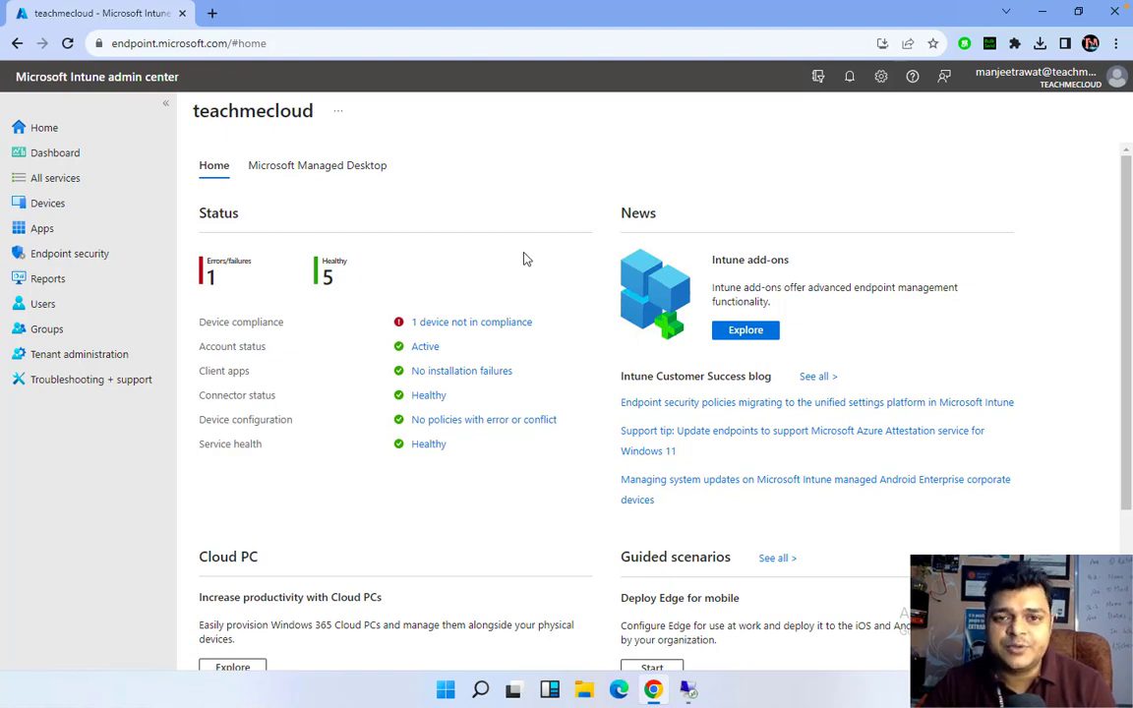
pyautogui.hotkey('ctrl', 'Left')
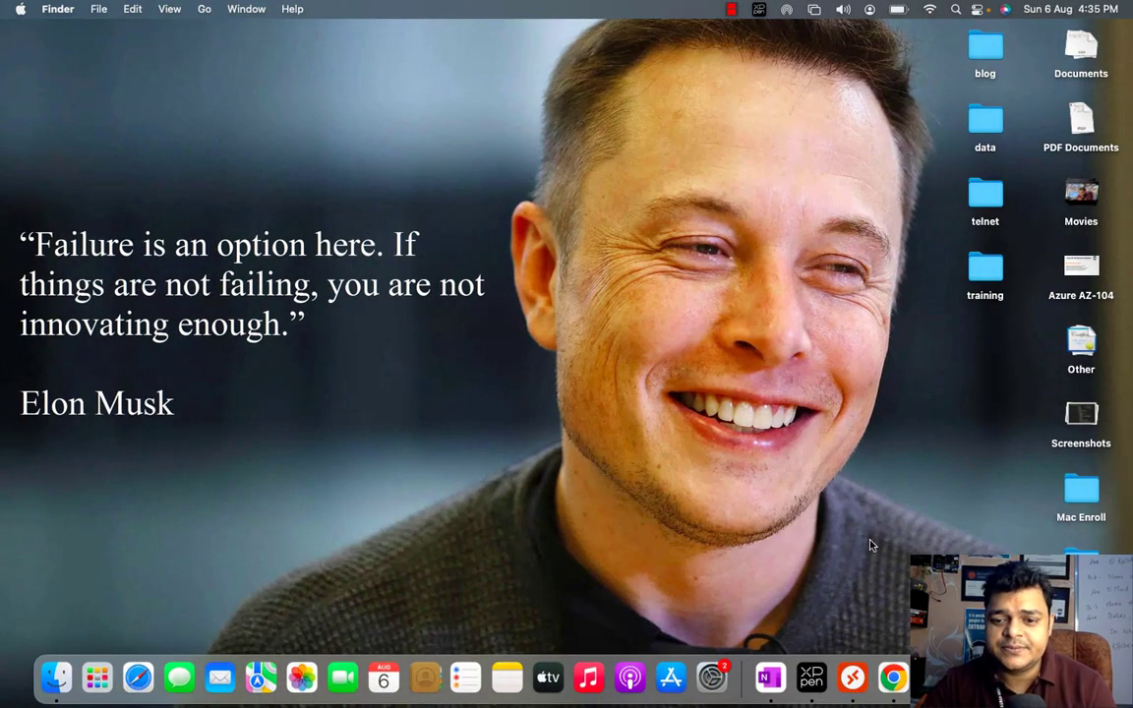
pyautogui.rightClick(977, 678)
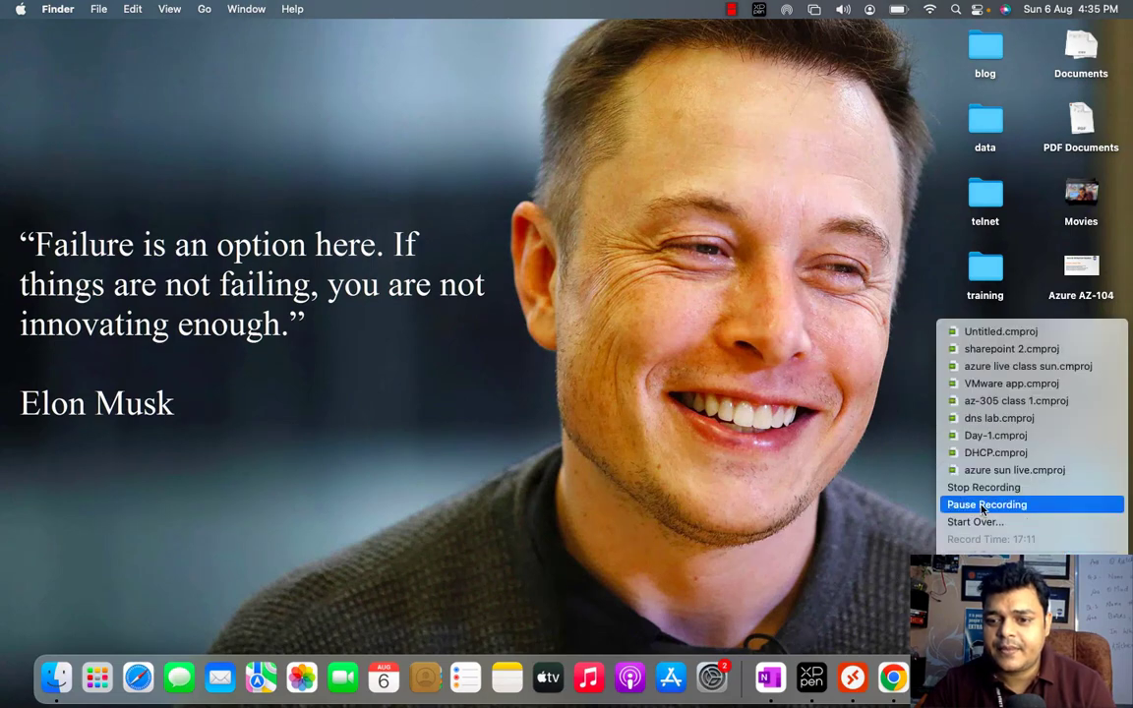